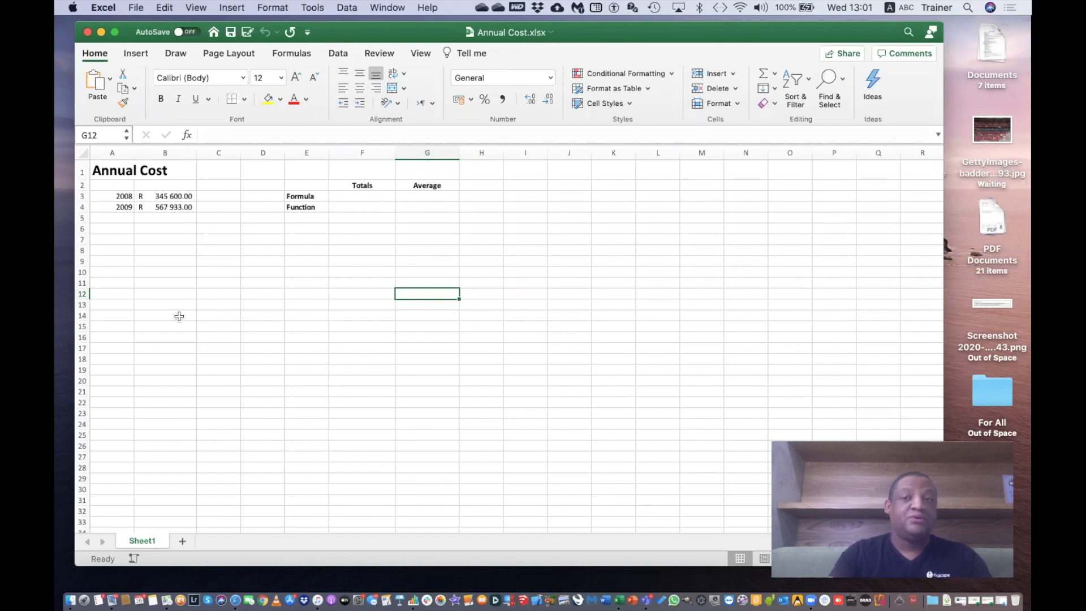
# Enter the formula =1+2 in cell E9.
pyautogui.click(309, 261)
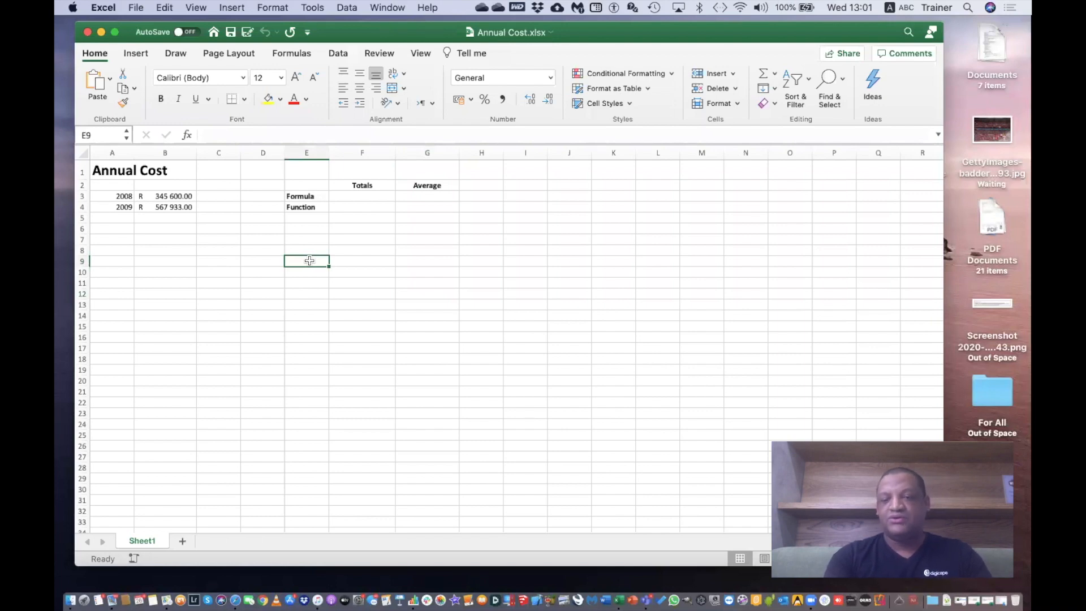
pyautogui.write('=1+2')
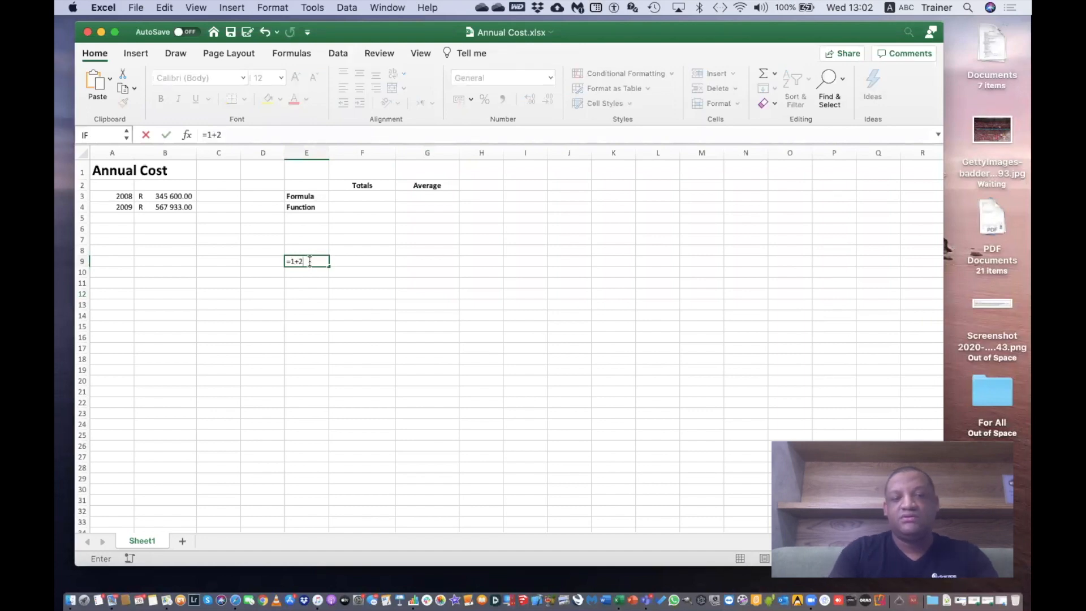
pyautogui.press('Return')
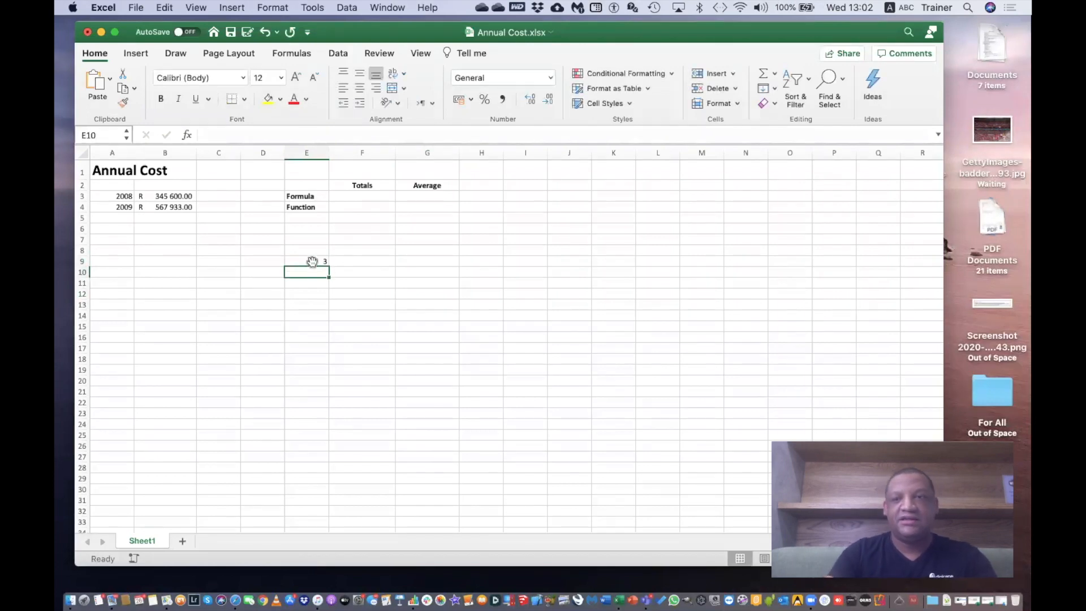
# Delete the whole =1+2 formula from cell E9.
pyautogui.click(306, 261)
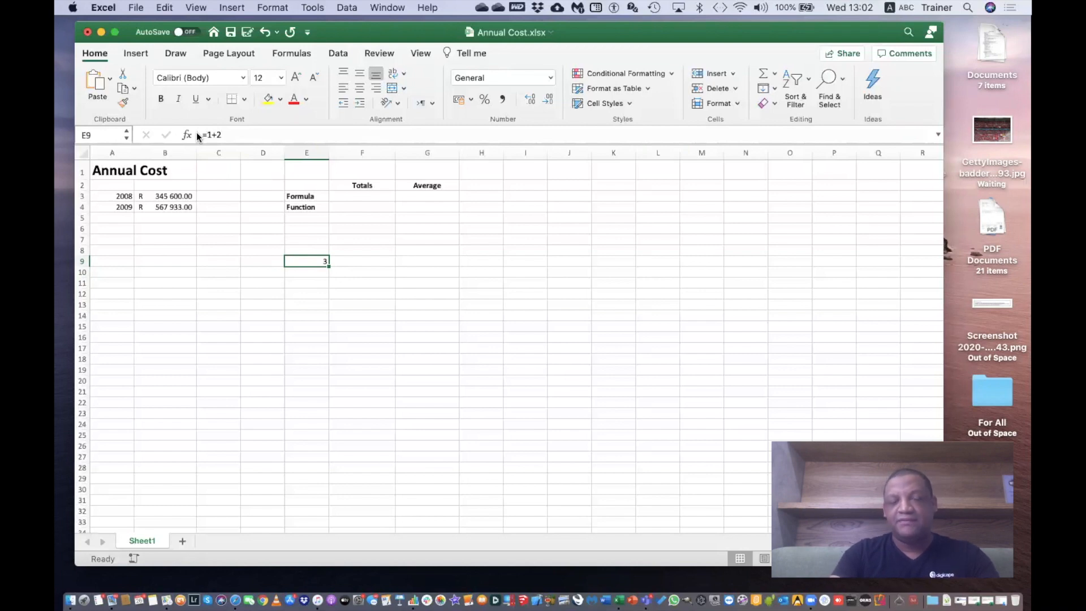
pyautogui.click(226, 135)
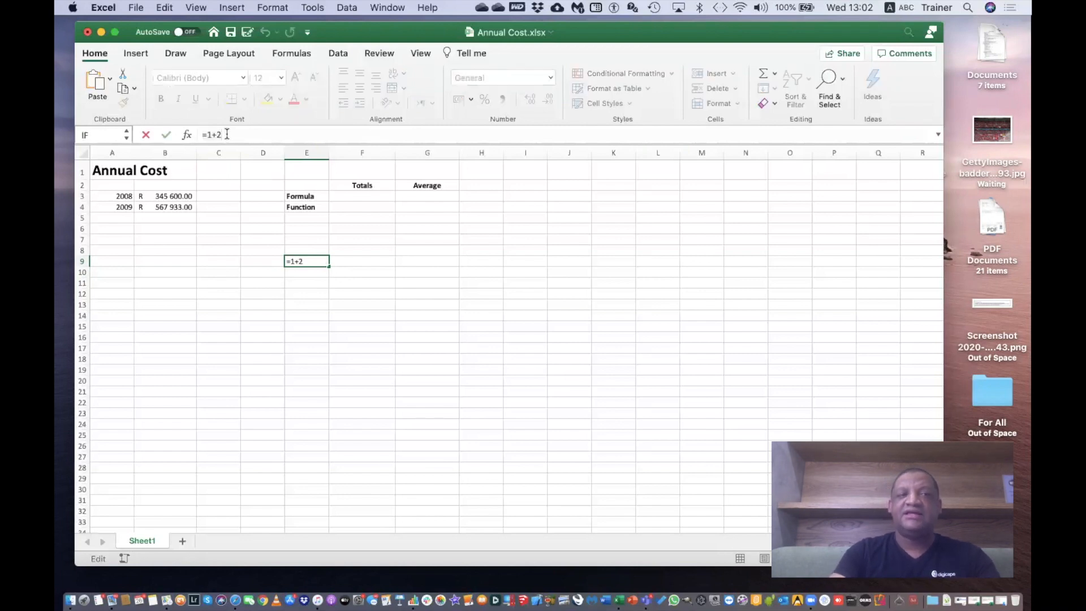
pyautogui.hotkey('shift', 'Left')
pyautogui.hotkey('shift', 'Left')
pyautogui.hotkey('shift', 'Left')
pyautogui.hotkey('shift', 'Left')
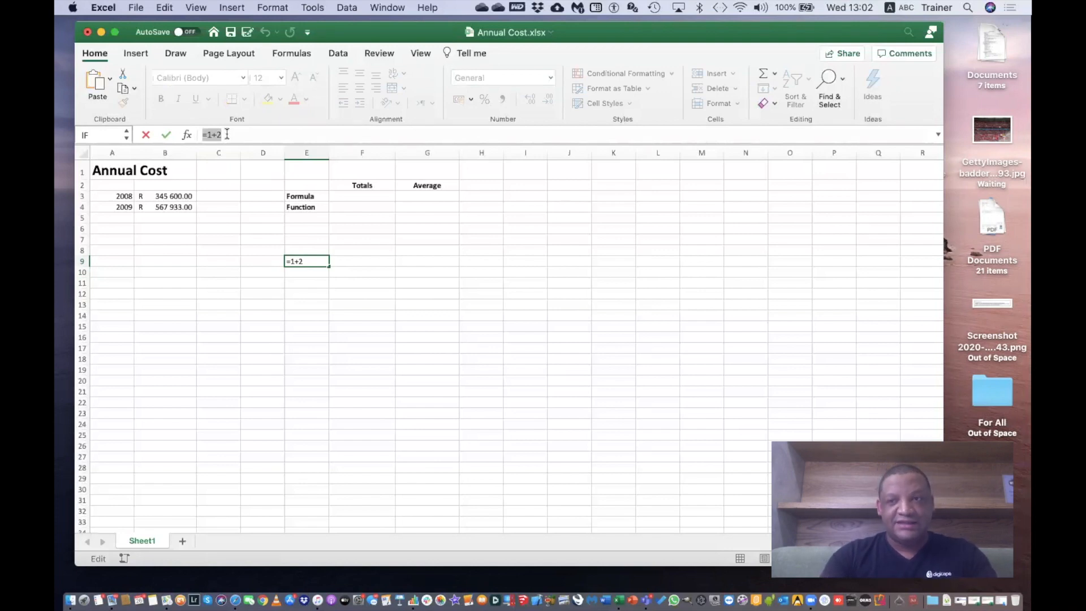
pyautogui.press('BackSpace')
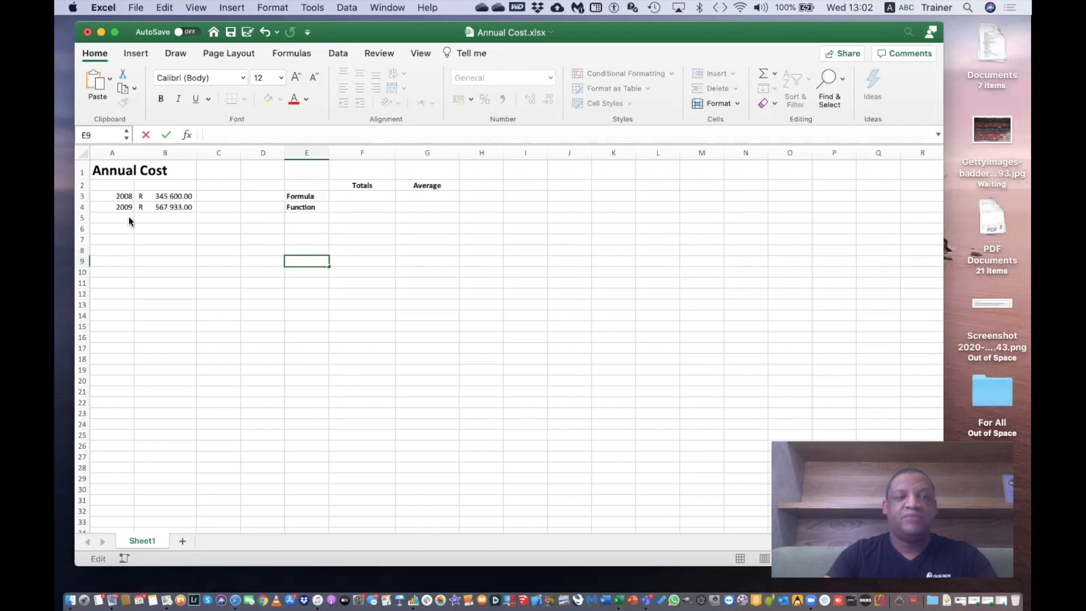
# Calculate the total in the Formula row (F3) by adding the two annual costs with =B3+B4.
pyautogui.click(354, 195)
pyautogui.write('=')
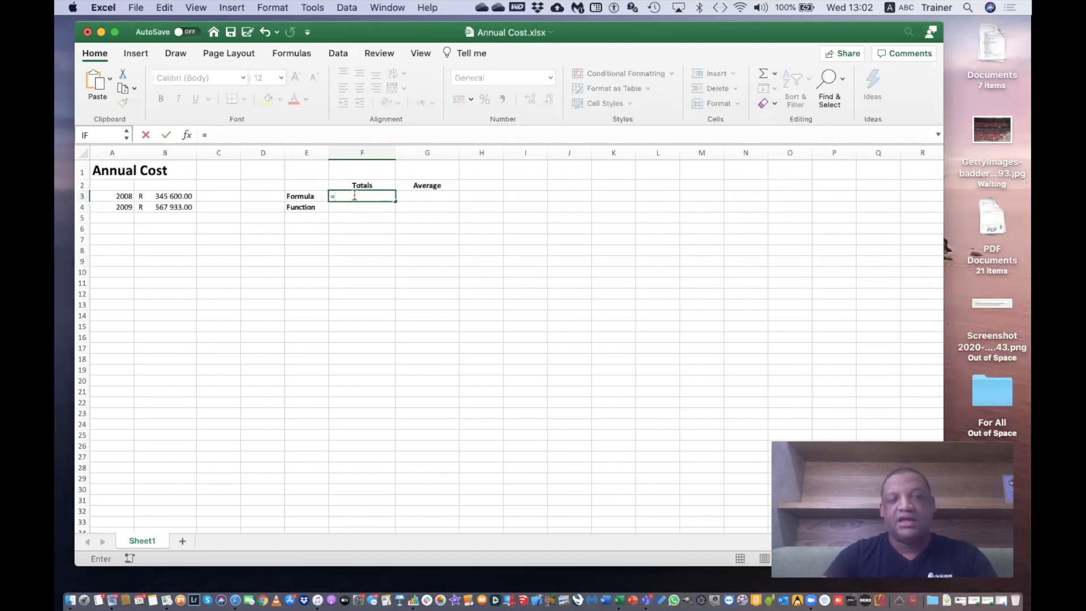
pyautogui.click(178, 192)
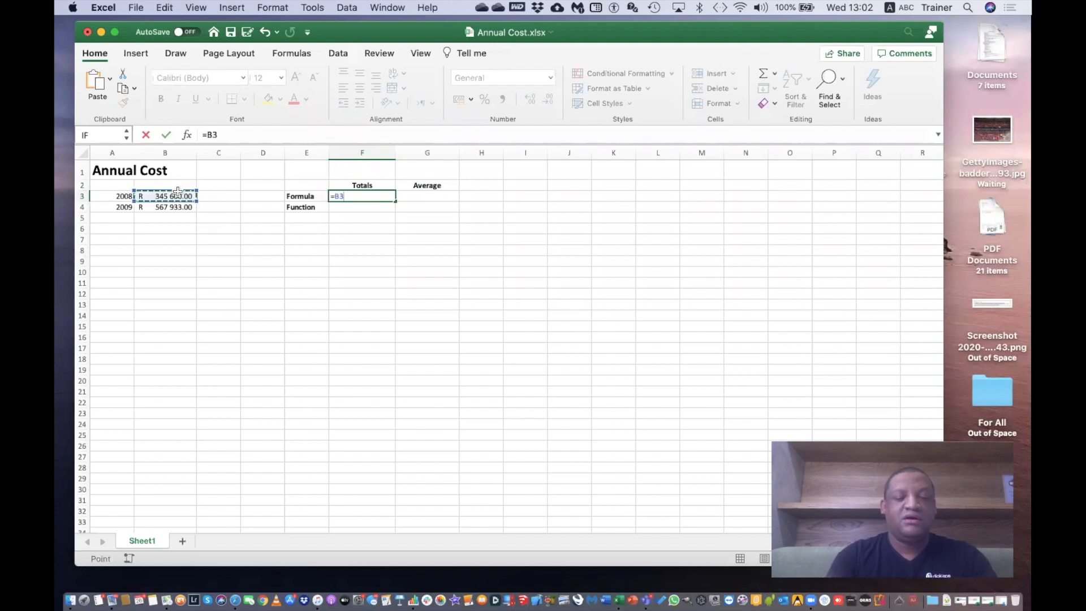
pyautogui.write('+')
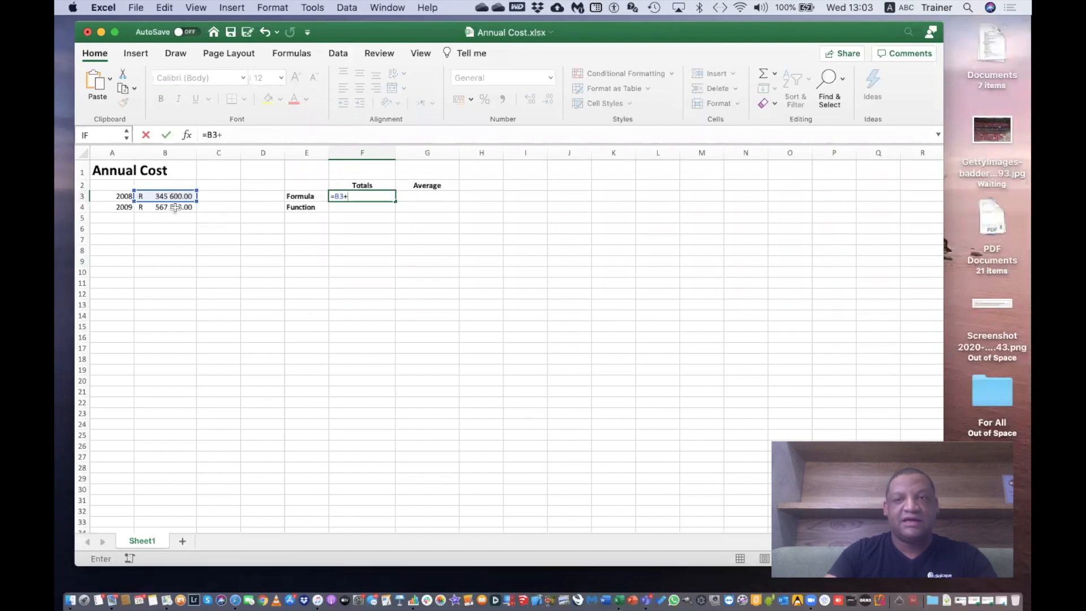
pyautogui.click(176, 208)
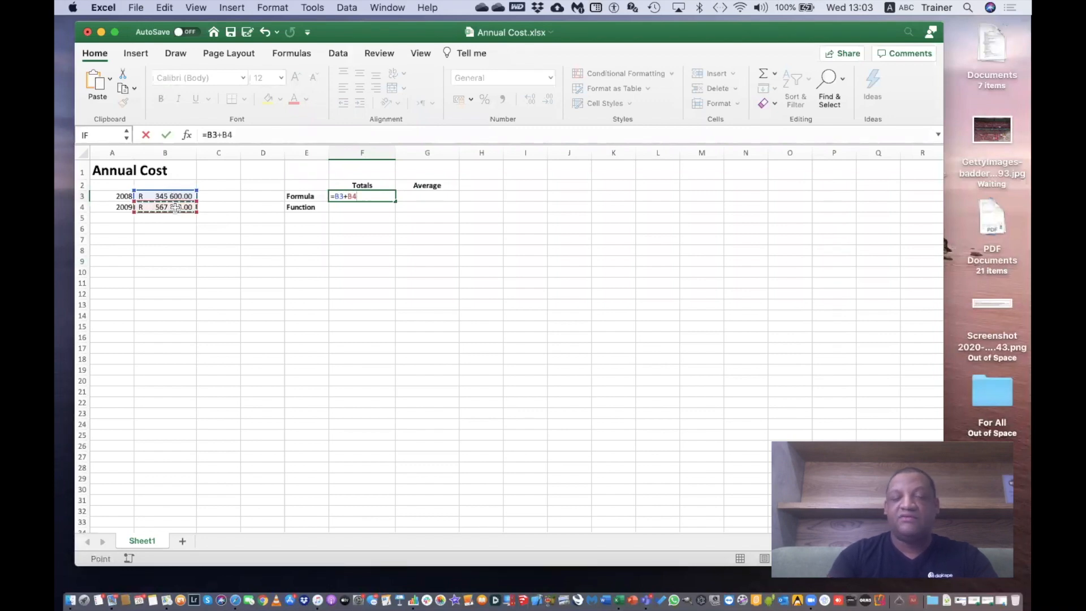
pyautogui.press('Return')
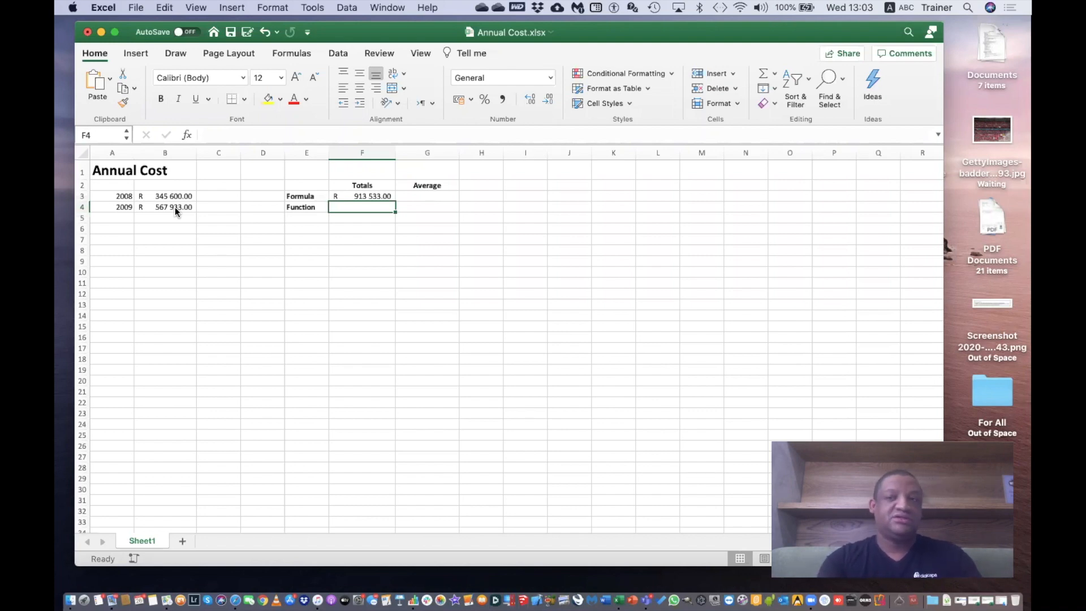
# Calculate the total in the Function row (F4) with the SUM function over B3:B4.
pyautogui.write('=')
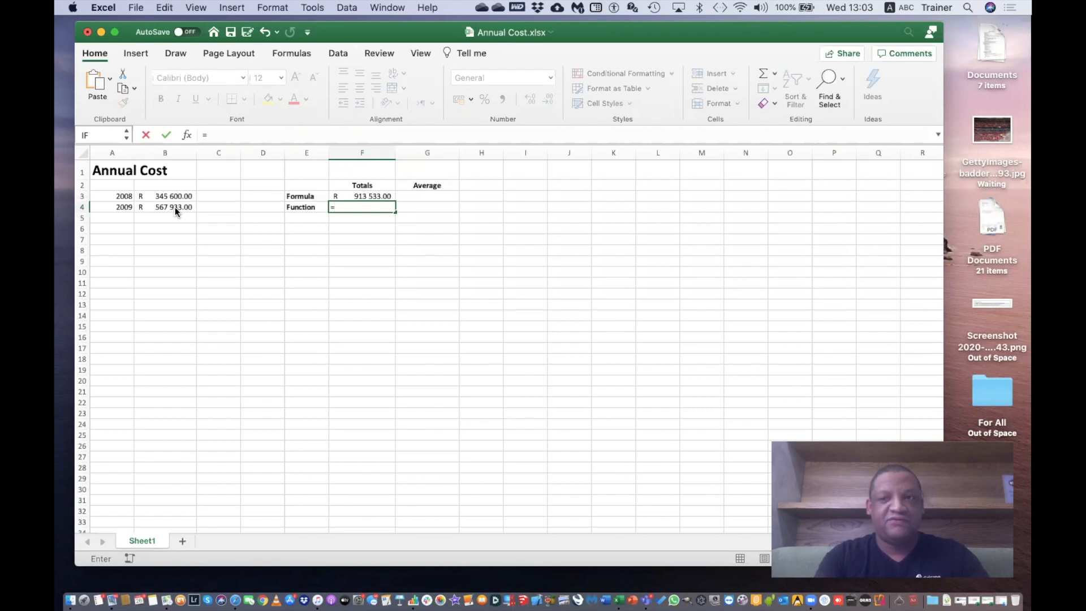
pyautogui.write('su')
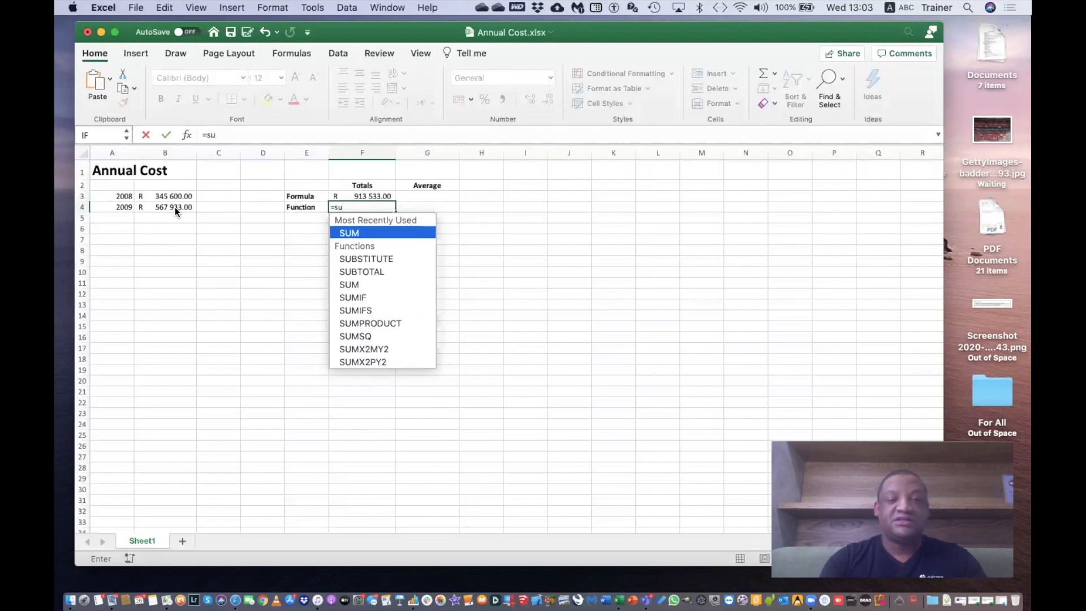
pyautogui.press('Tab')
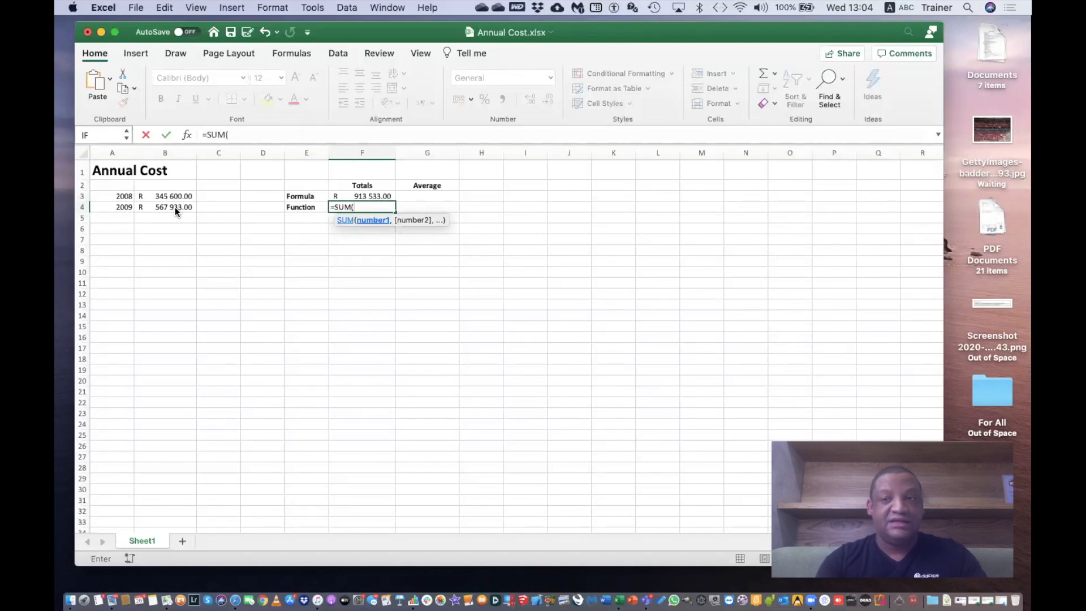
pyautogui.moveTo(175, 207); pyautogui.dragTo(170, 195)
pyautogui.click(169, 194)
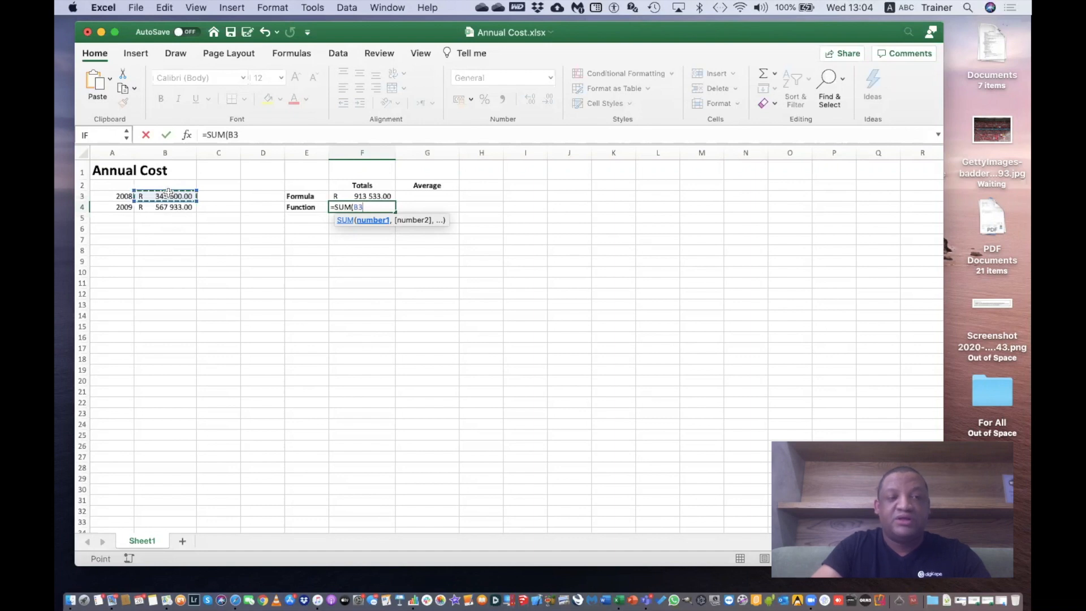
pyautogui.moveTo(168, 193); pyautogui.dragTo(164, 207)
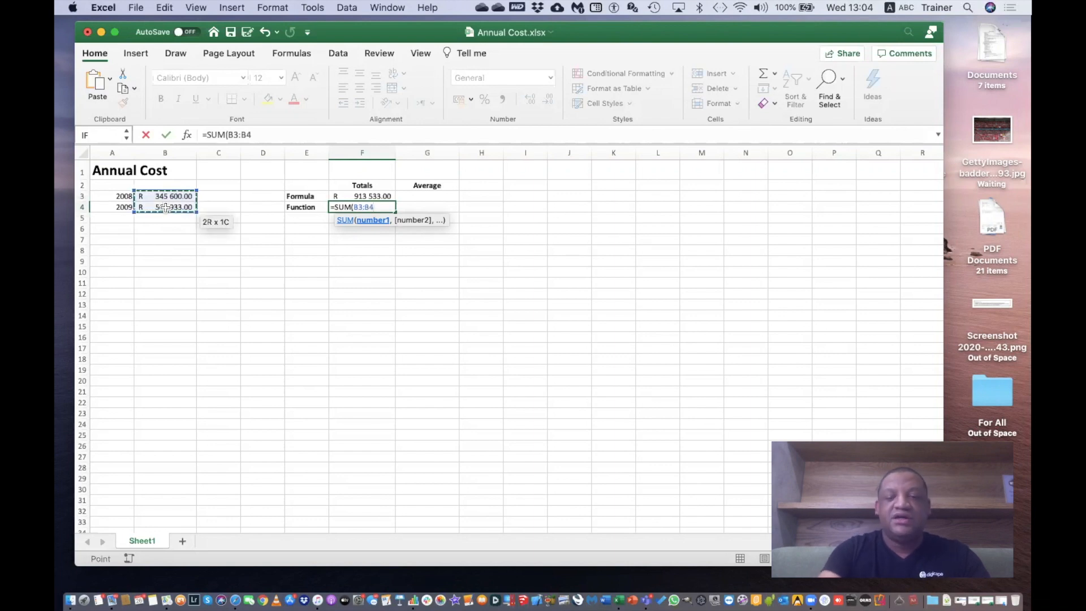
pyautogui.press('Return')
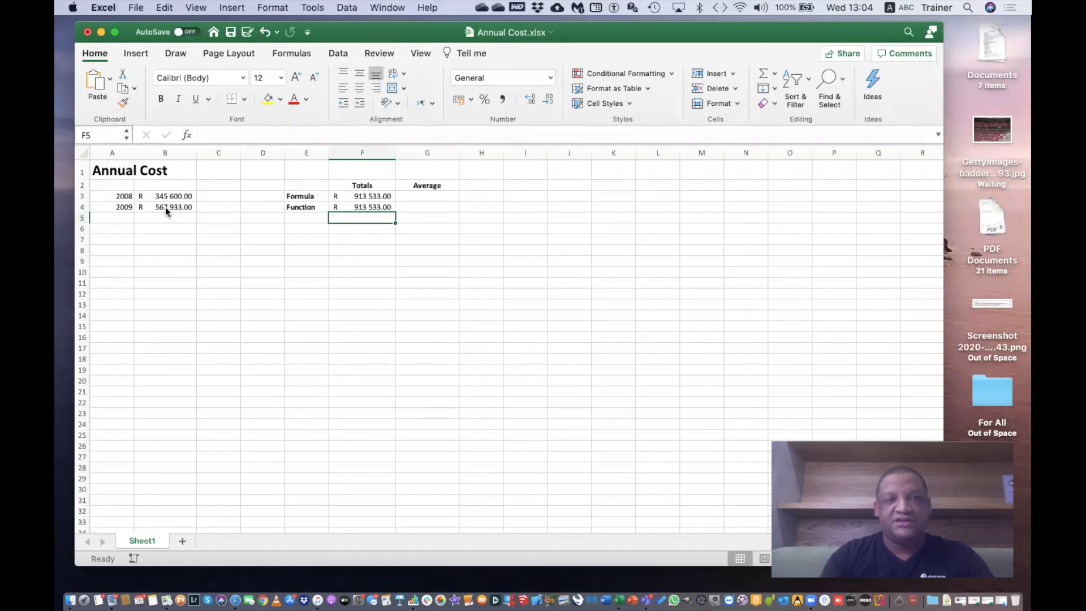
# Enter =B3+B4/2 as the average calculation in the Formula row (G3).
pyautogui.click(424, 197)
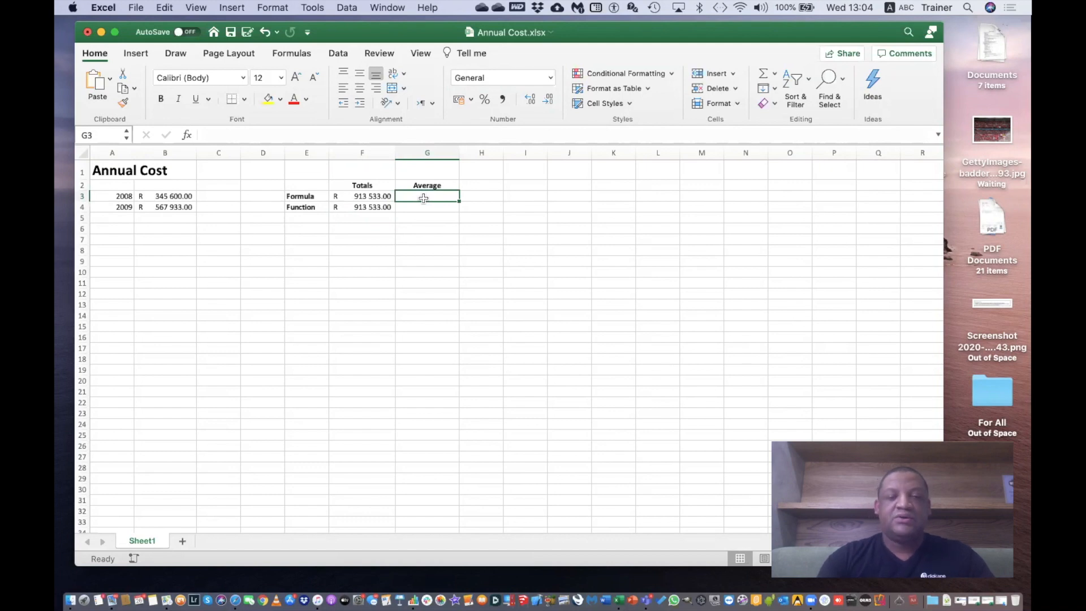
pyautogui.write('=')
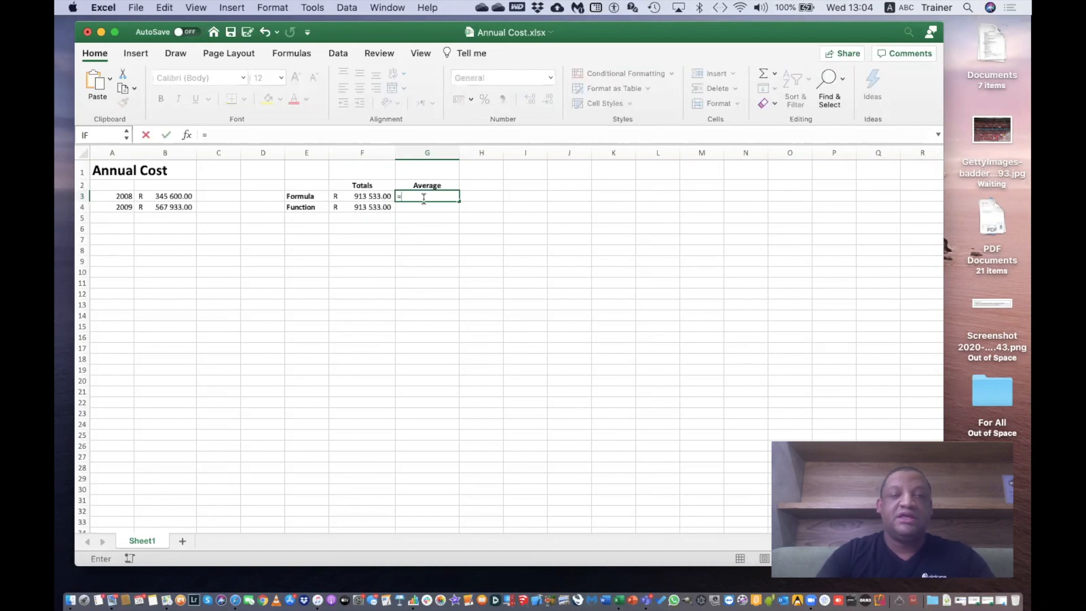
pyautogui.click(166, 192)
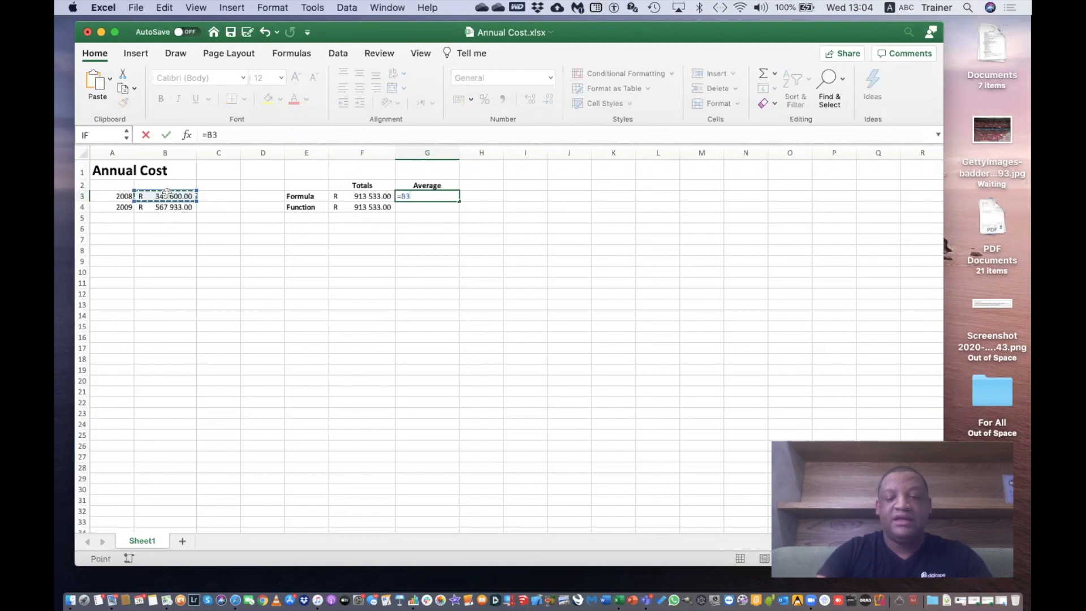
pyautogui.write('+')
pyautogui.click(162, 207)
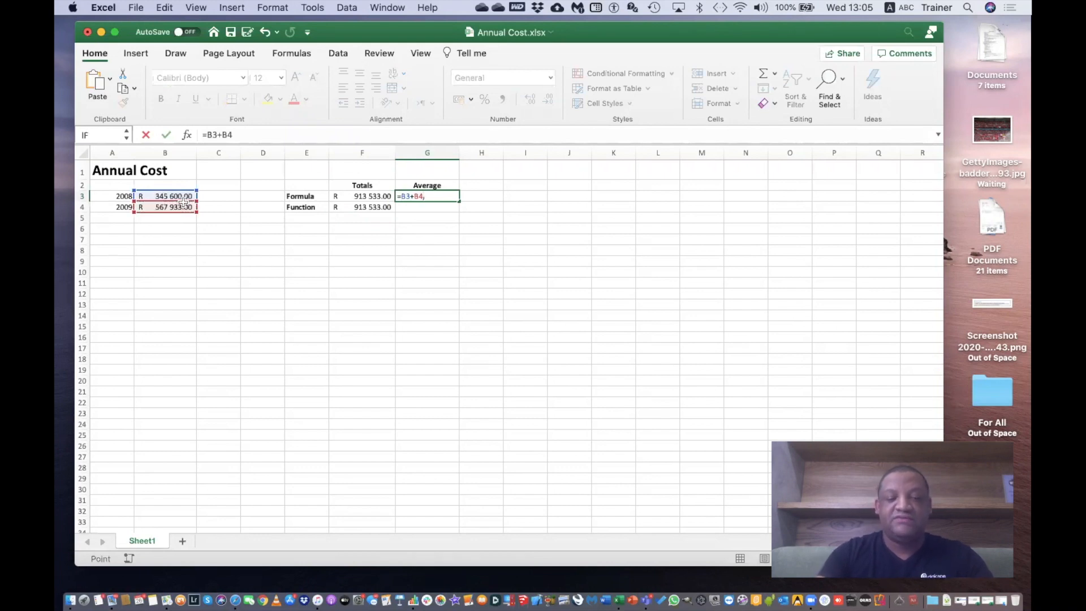
pyautogui.write('/2')
pyautogui.press('Return')
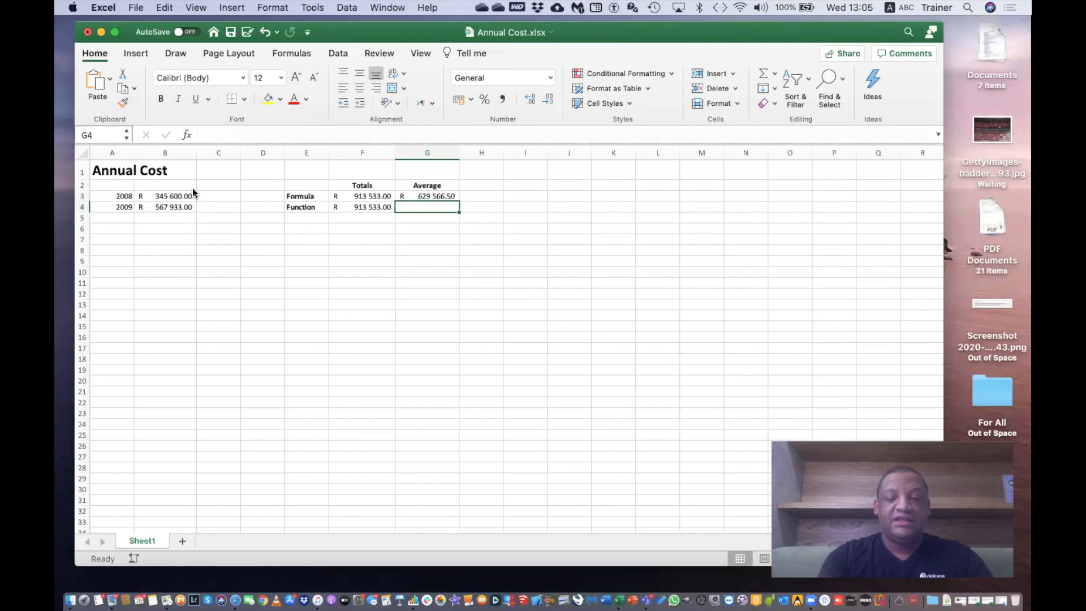
# Calculate the average in the Function row (G4) with the AVERAGE function over B3:B4.
pyautogui.write('=')
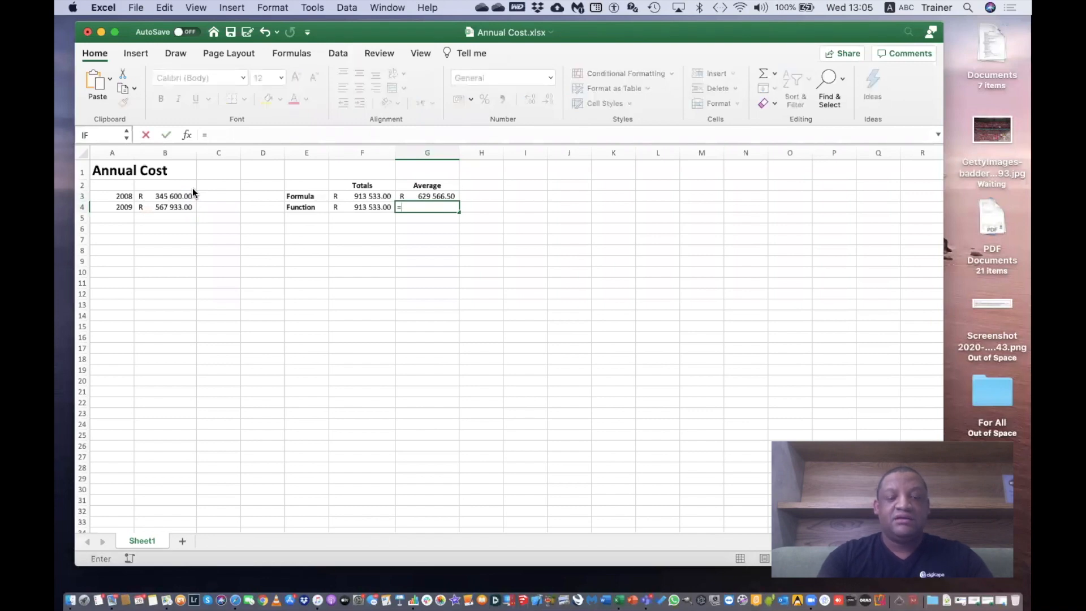
pyautogui.write('av')
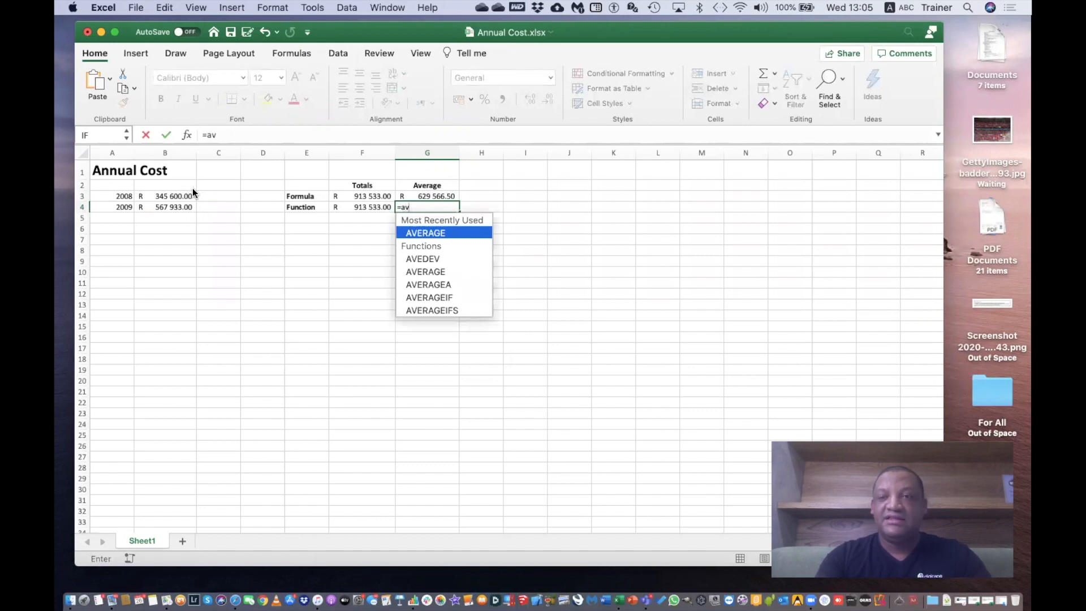
pyautogui.press('Tab')
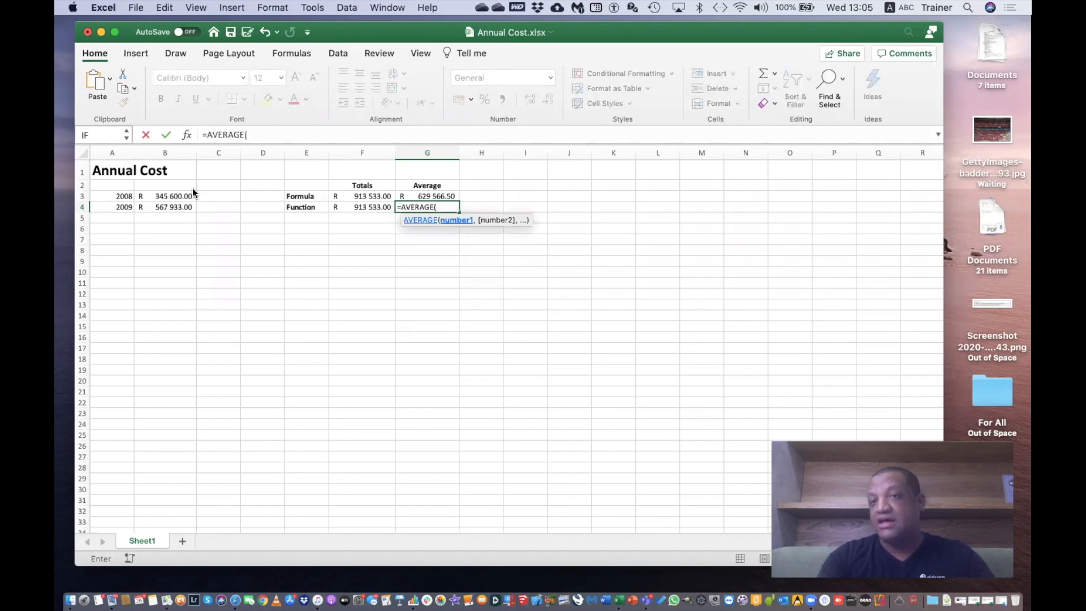
pyautogui.click(176, 195)
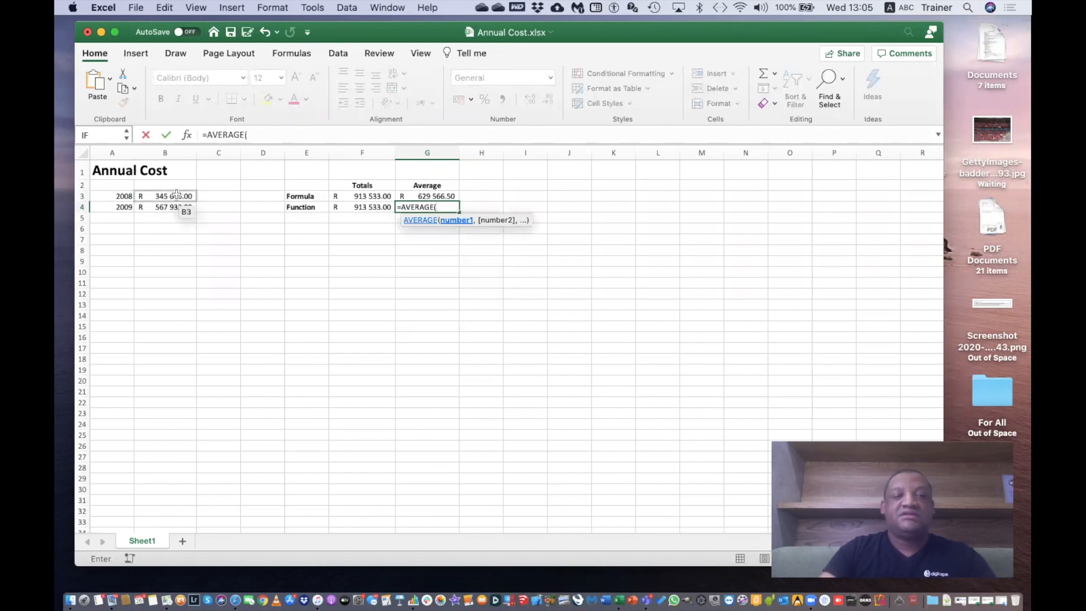
pyautogui.moveTo(176, 195); pyautogui.dragTo(175, 207)
pyautogui.press('Return')
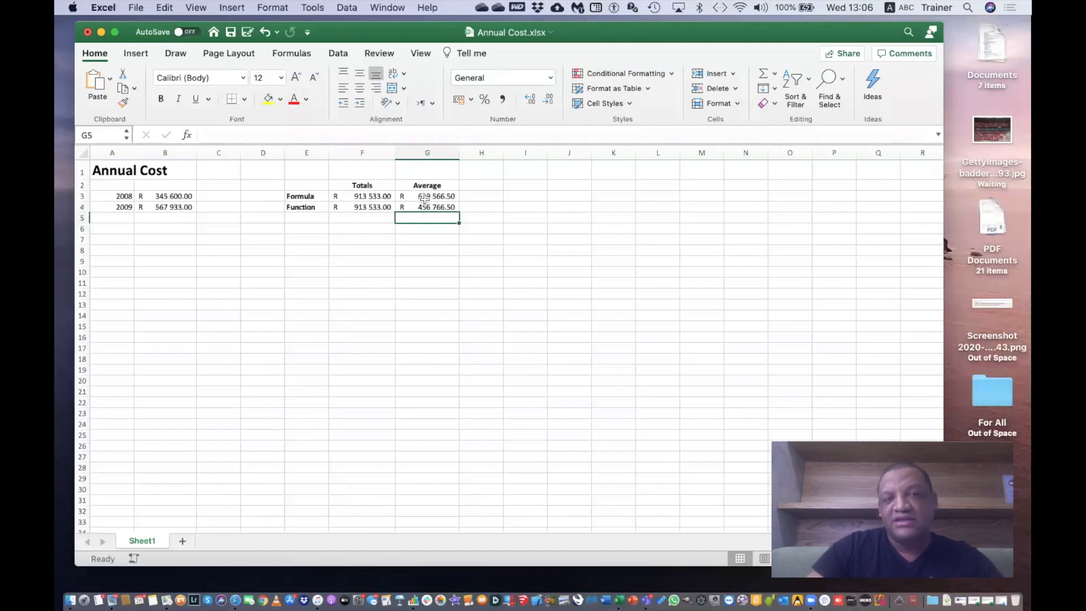
# Put parentheses around the addition in the G3 average formula, making it =(B3+B4)/2.
pyautogui.click(426, 197)
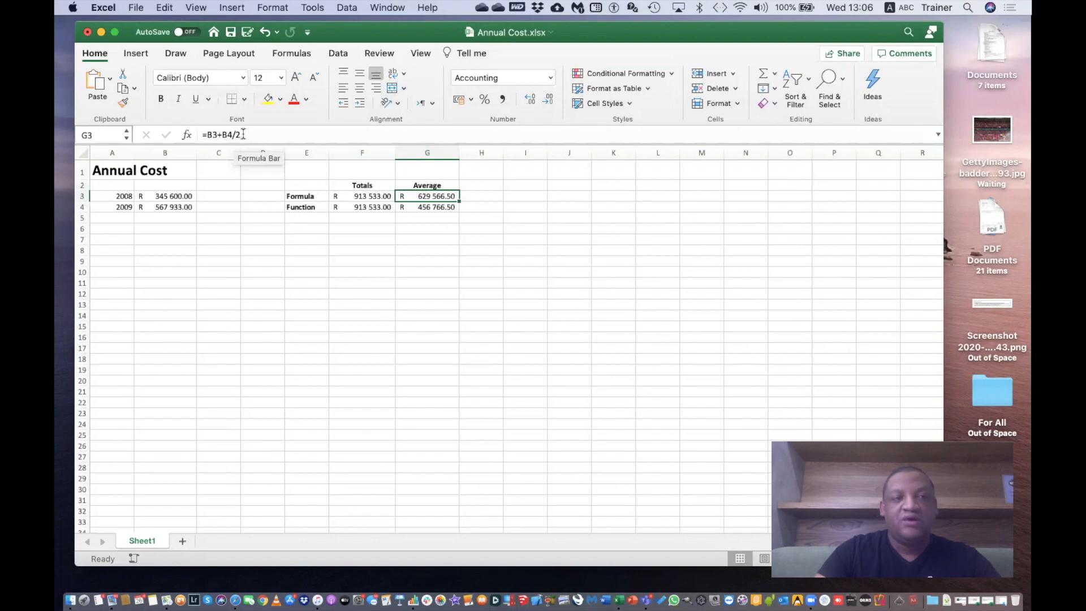
pyautogui.click(212, 135)
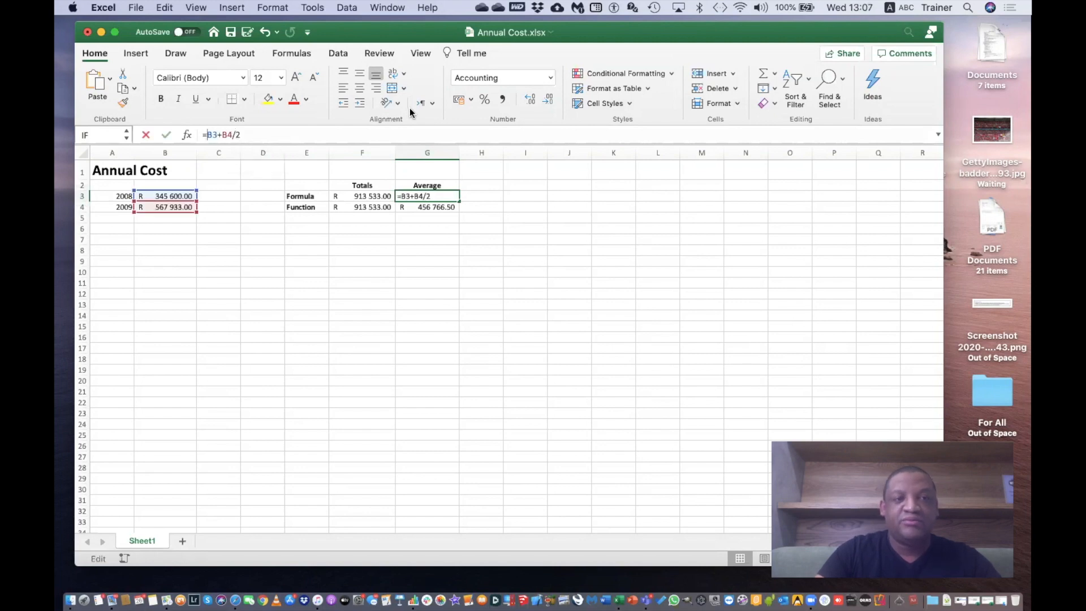
pyautogui.write('(')
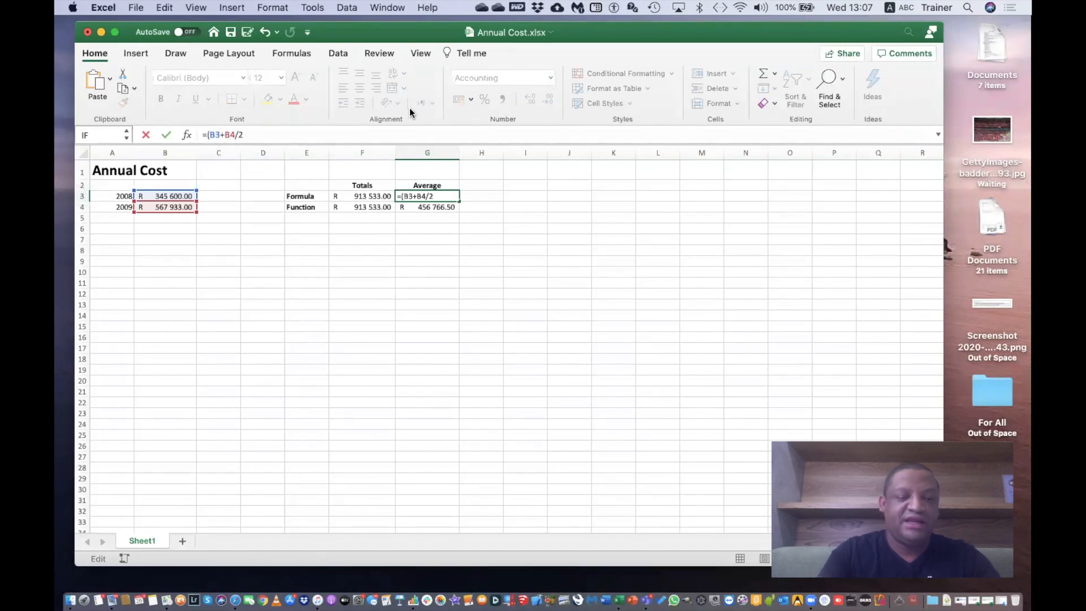
pyautogui.write(')')
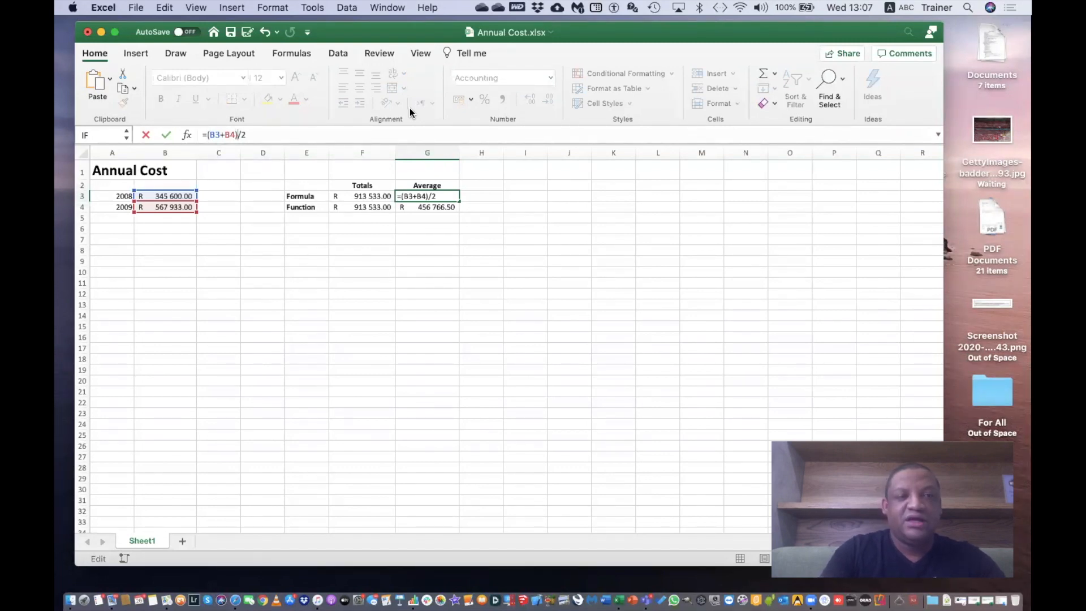
pyautogui.press('Return')
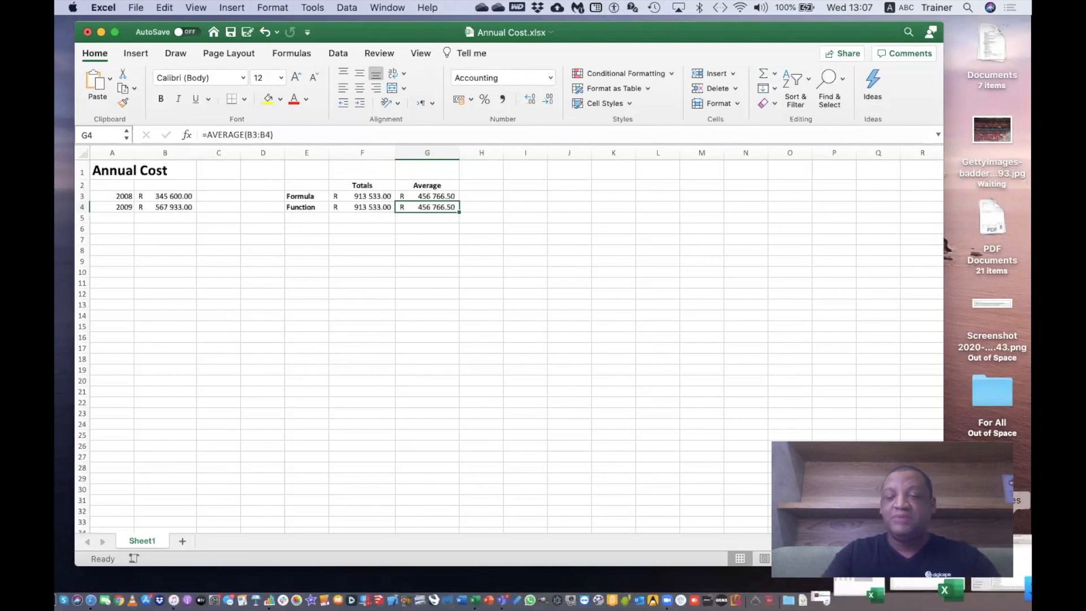
# Bring up the Operators.xlsx workbook and move its window over the Annual Cost workbook.
pyautogui.click(981, 585)
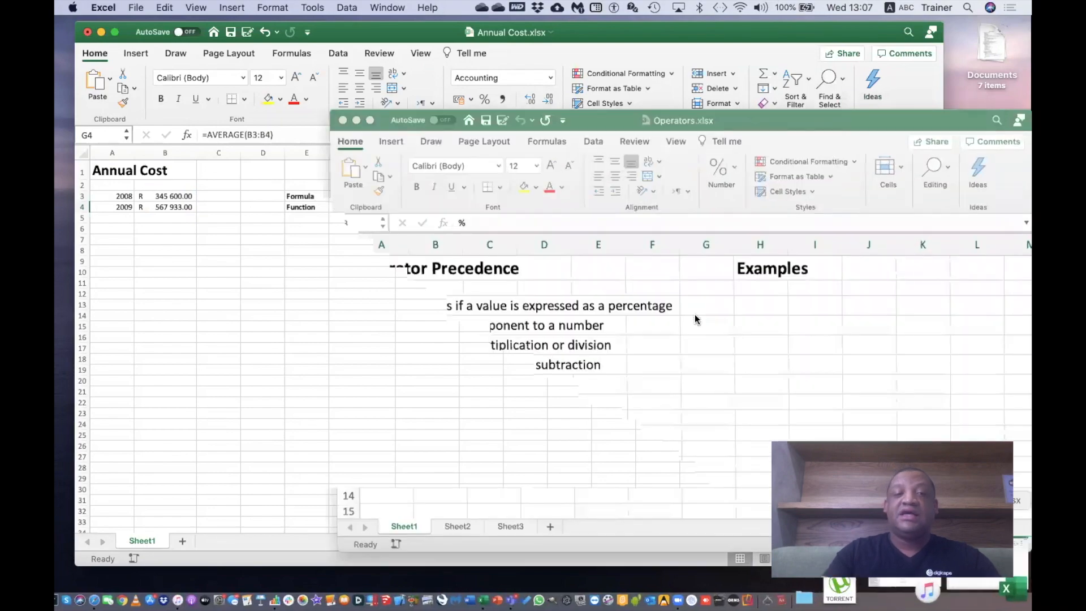
pyautogui.moveTo(750, 123); pyautogui.dragTo(491, 33)
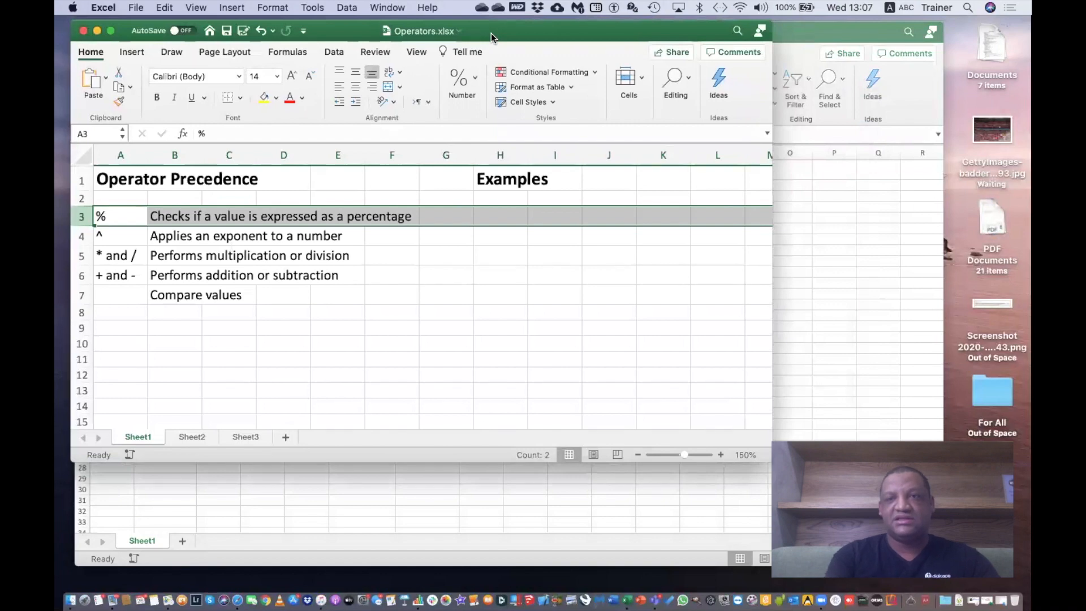
# Enter the percentage example =5000*50% in the Examples column of the % row (H3).
pyautogui.click(289, 311)
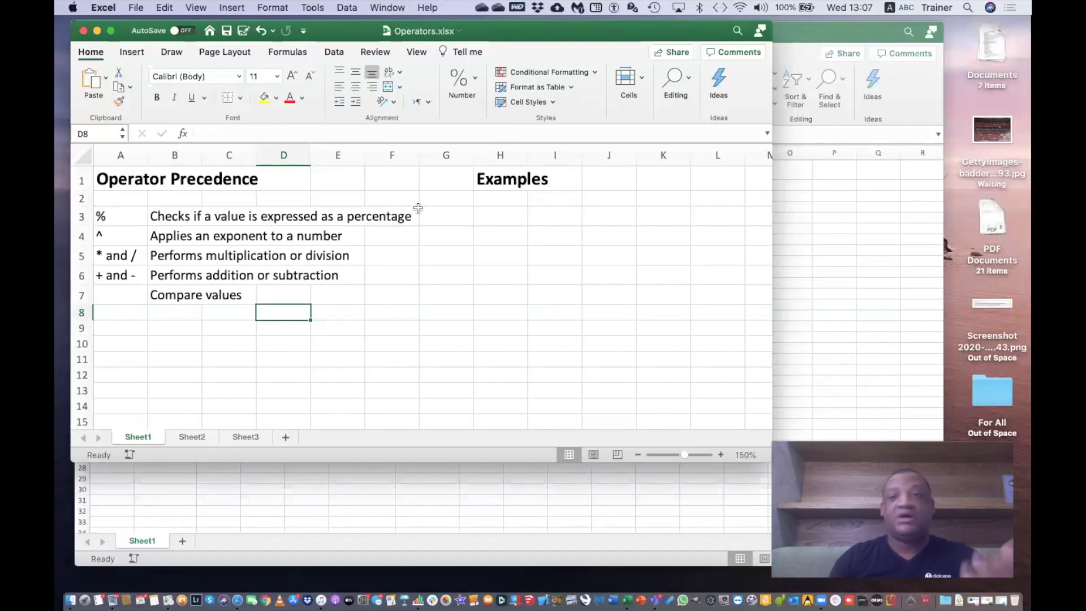
pyautogui.click(511, 218)
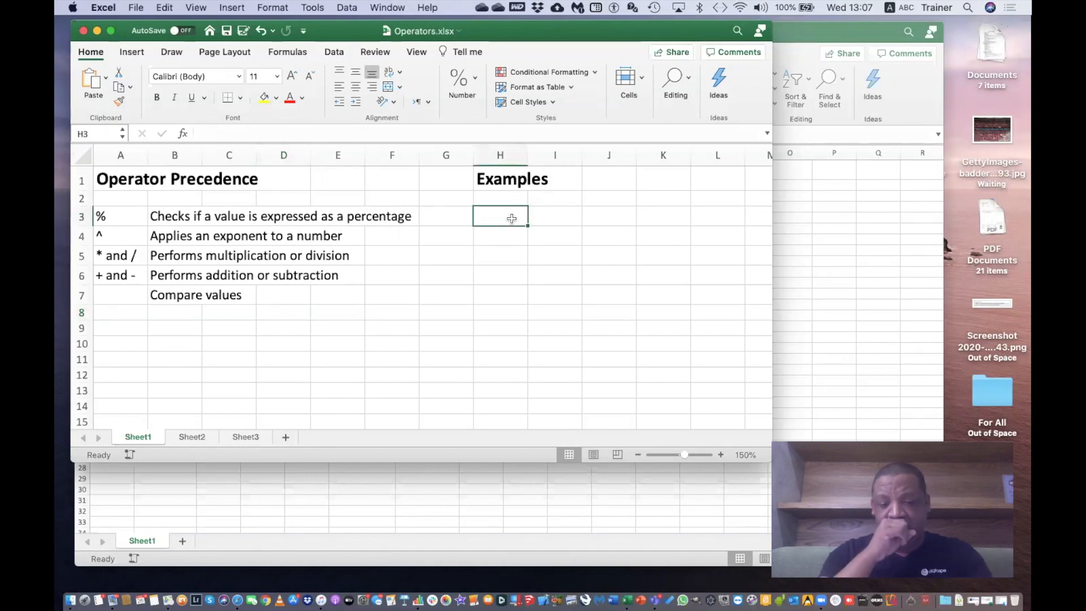
pyautogui.write('=')
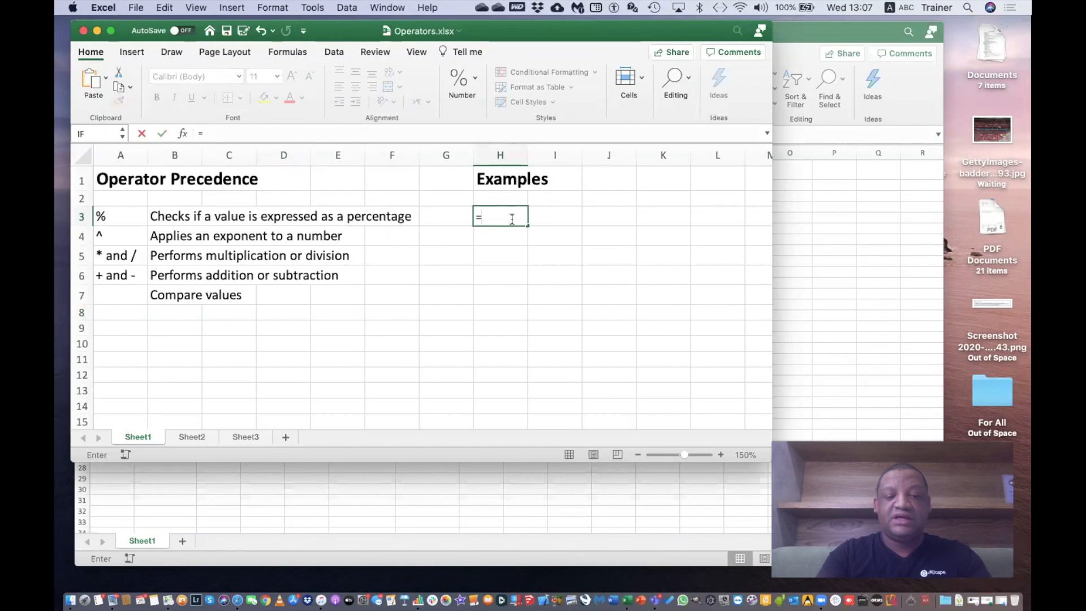
pyautogui.write('5')
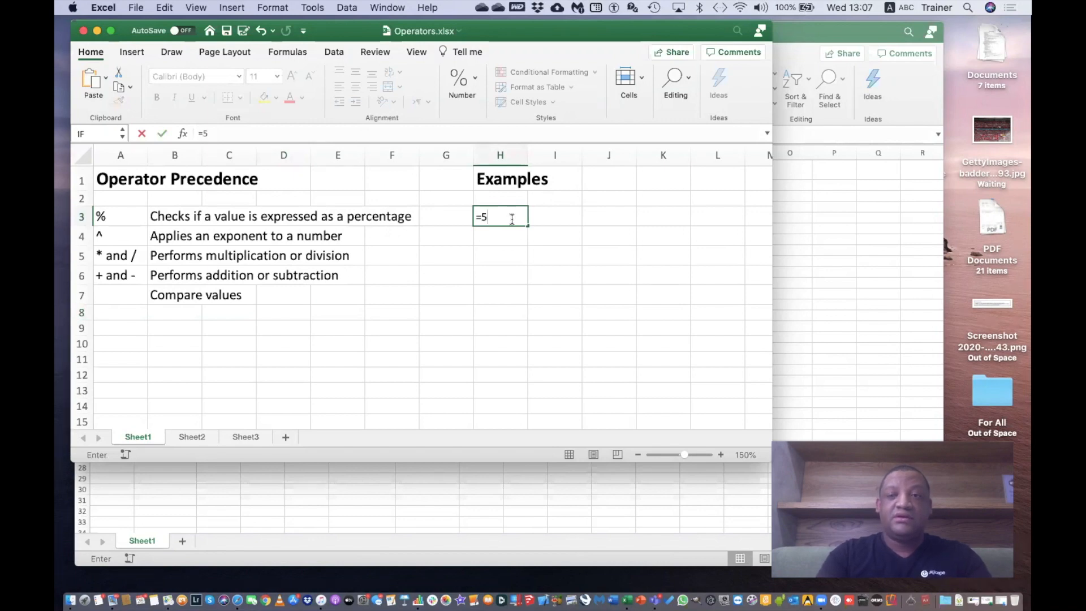
pyautogui.write('000')
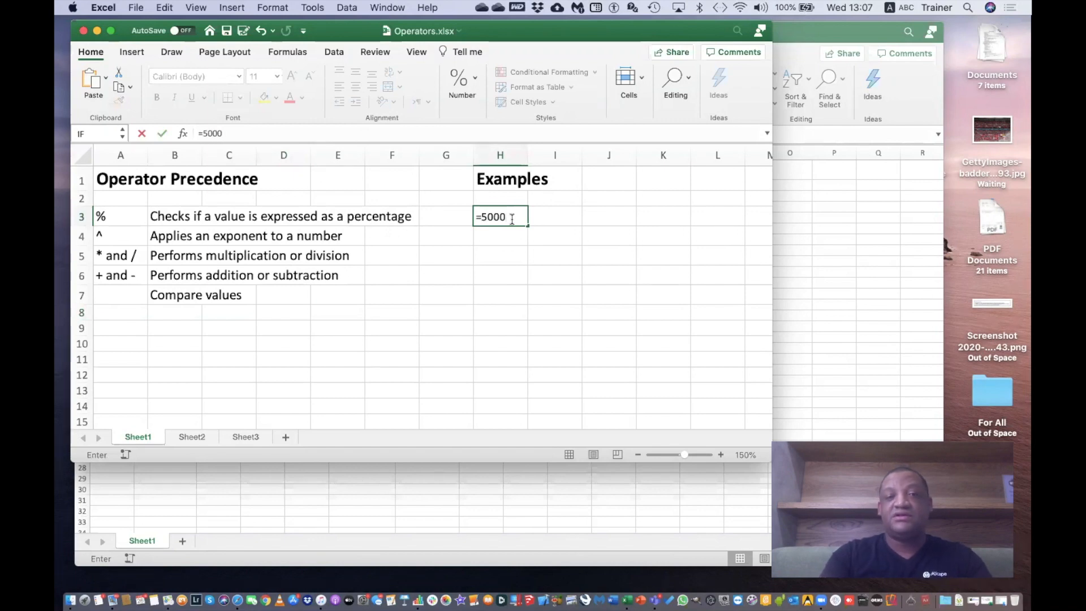
pyautogui.write('*50%')
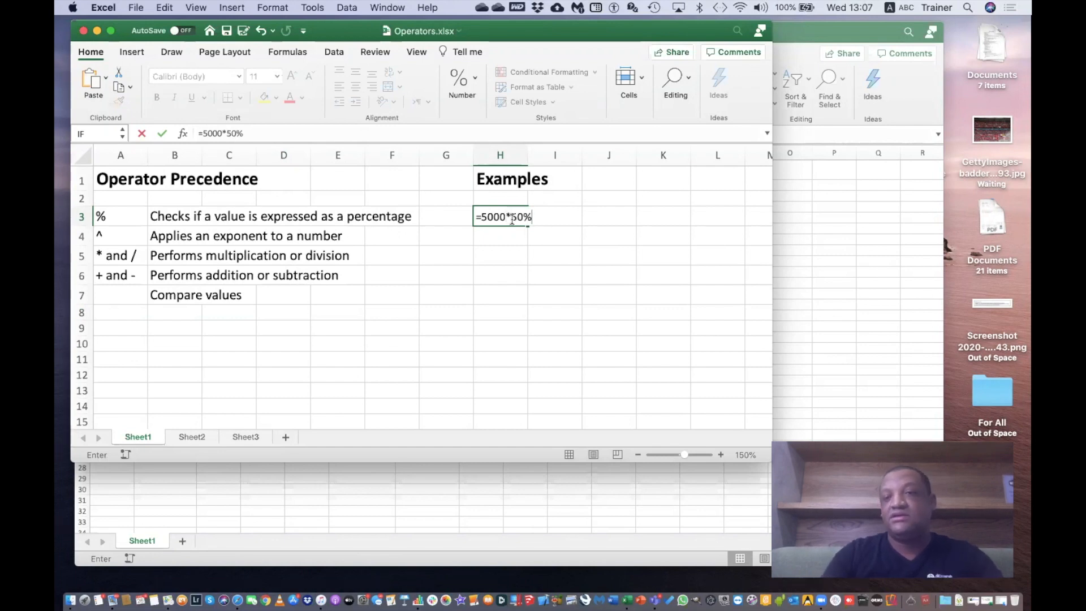
pyautogui.press('Return')
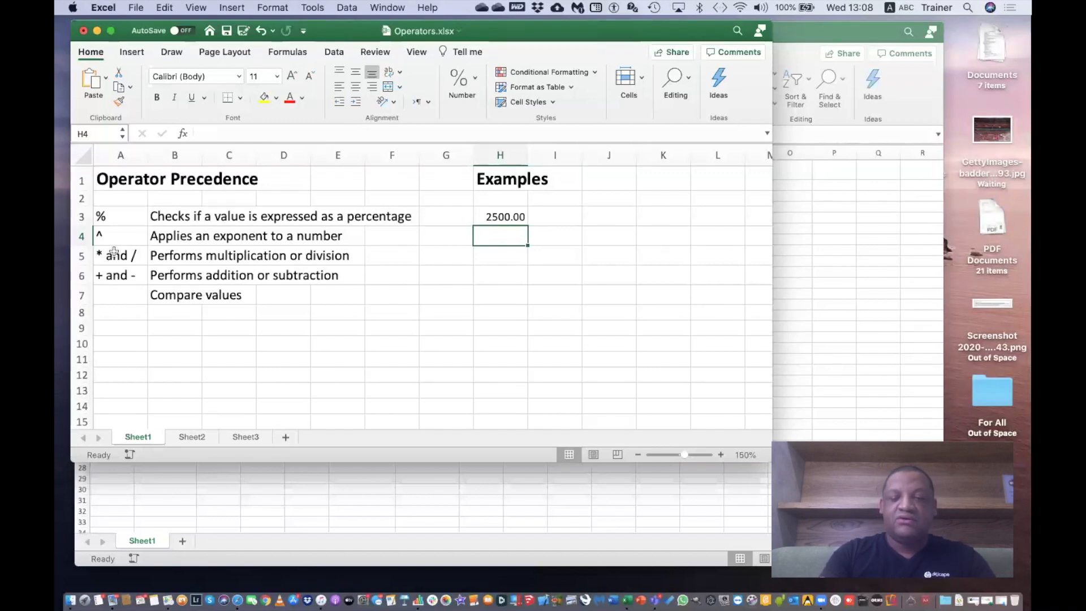
# Enter the exponent example =2^3 in the Examples column of the ^ row (H4).
pyautogui.write('=')
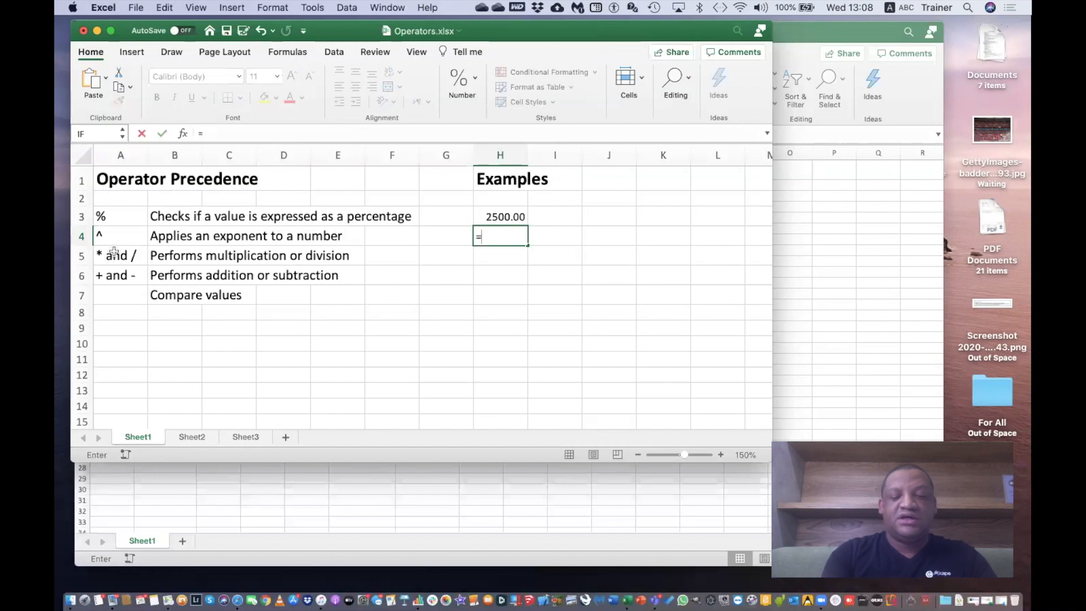
pyautogui.write('2^')
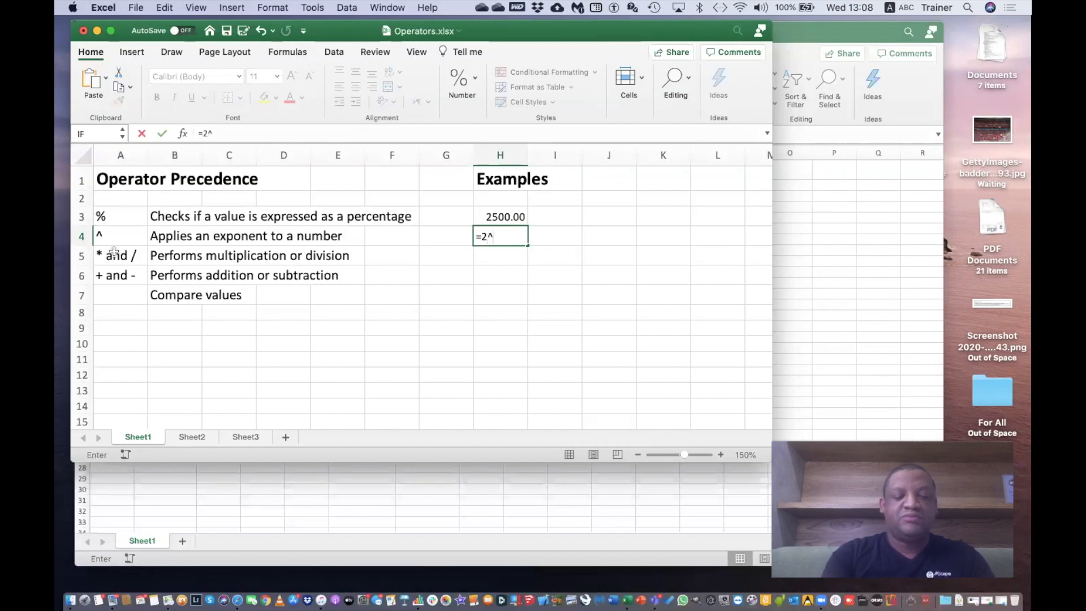
pyautogui.write('3')
pyautogui.press('Return')
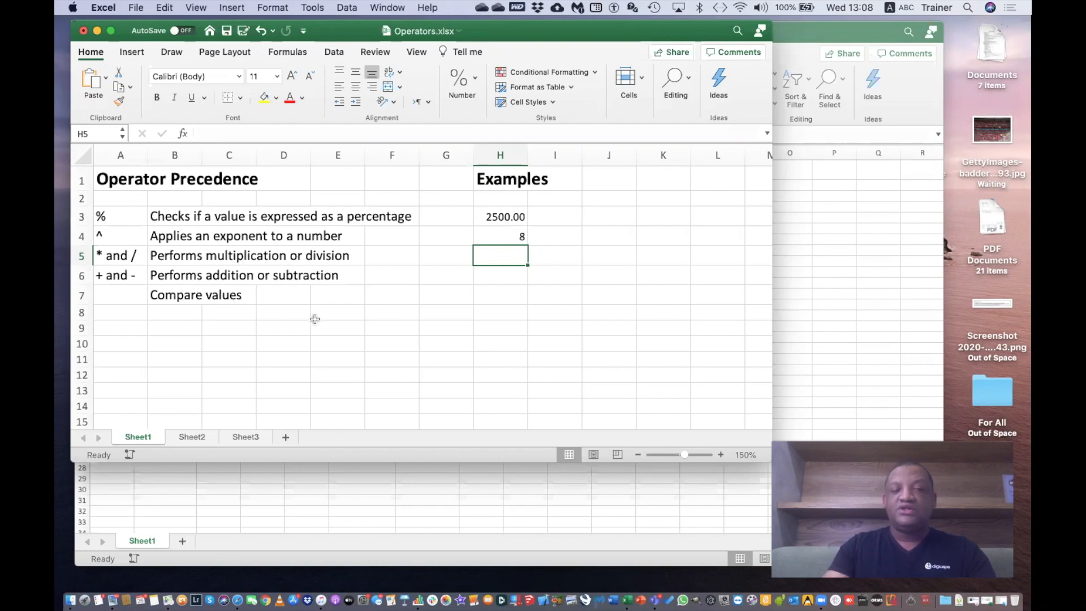
# Try the comparison =1=2 in the Compare values row (H7), and clear the cell.
pyautogui.click(485, 302)
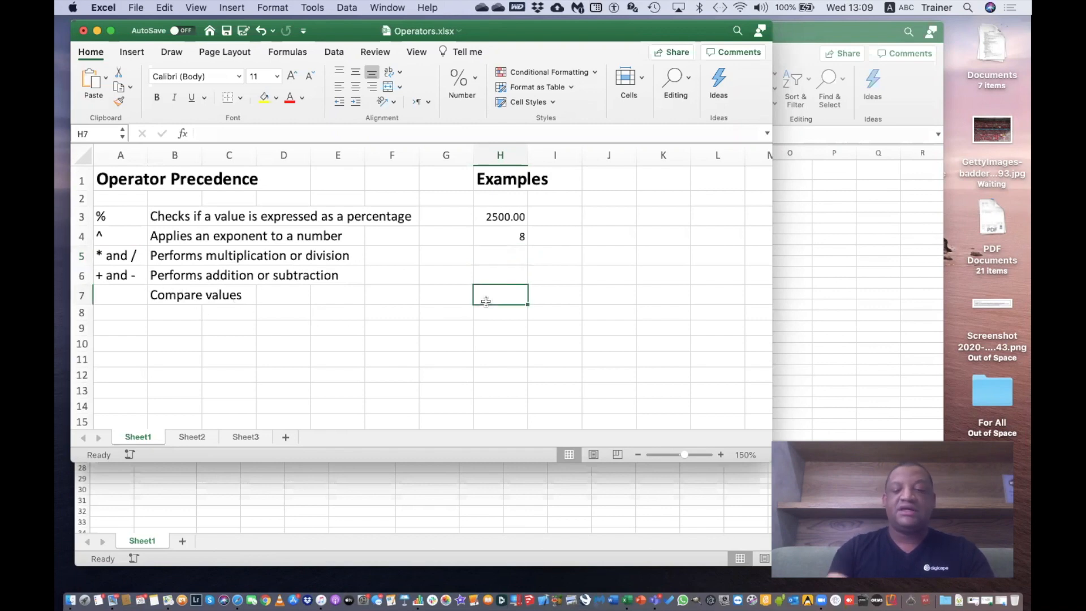
pyautogui.write('=')
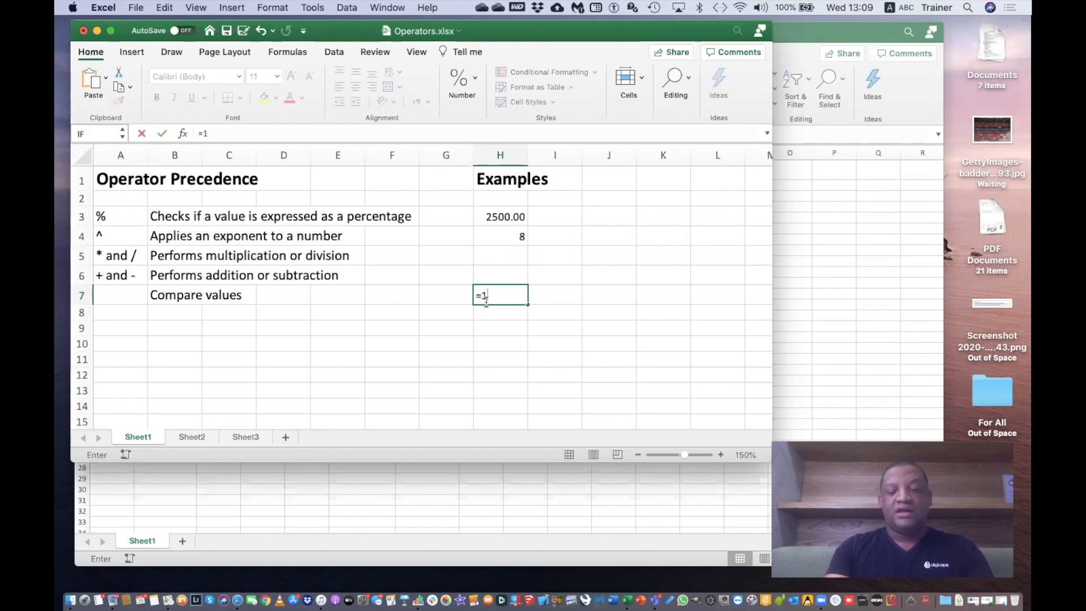
pyautogui.write('1=')
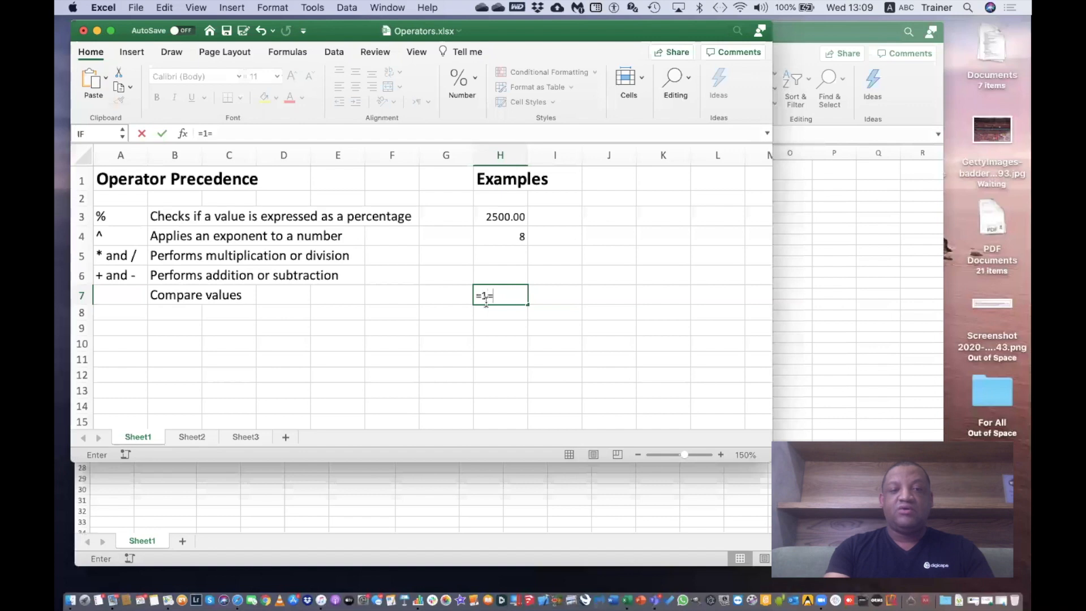
pyautogui.write('2')
pyautogui.press('Return')
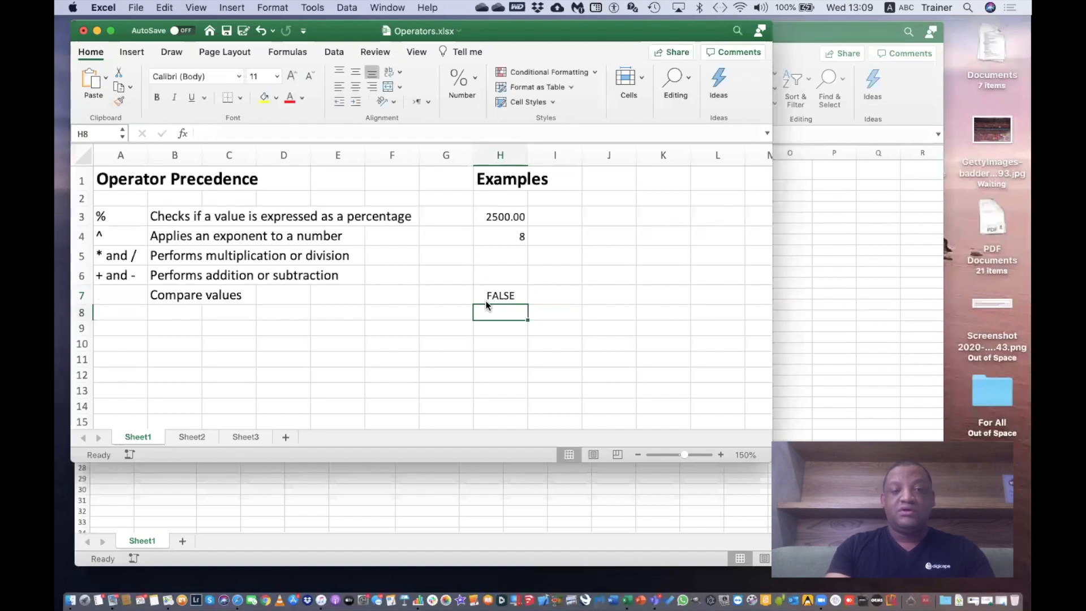
pyautogui.click(512, 292)
pyautogui.press('Delete')
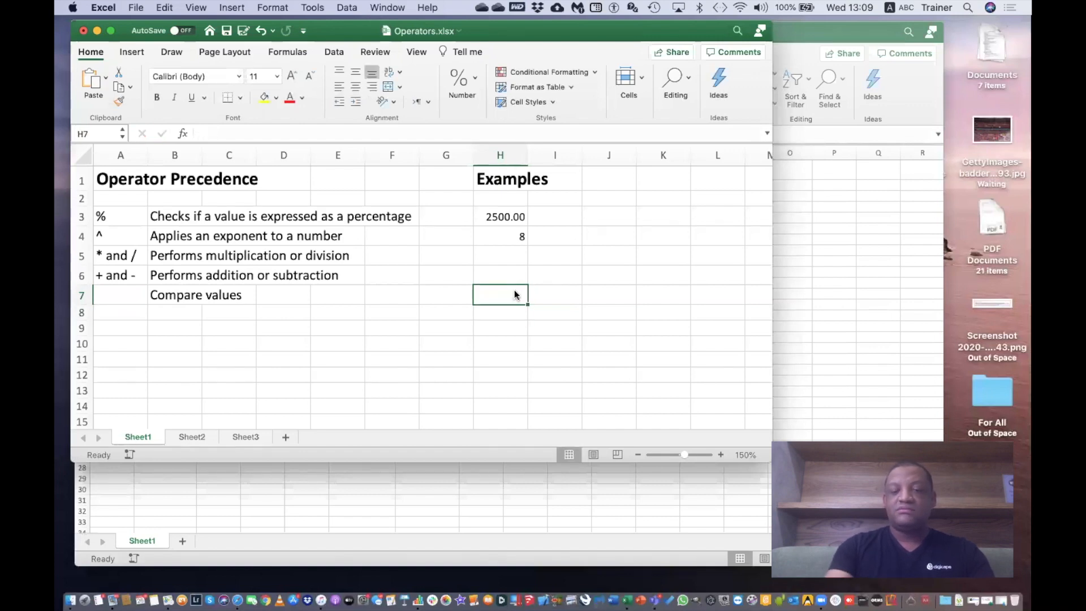
# Enter the comparison example =2>1 in the Compare values row (H7) and select that cell.
pyautogui.write('=')
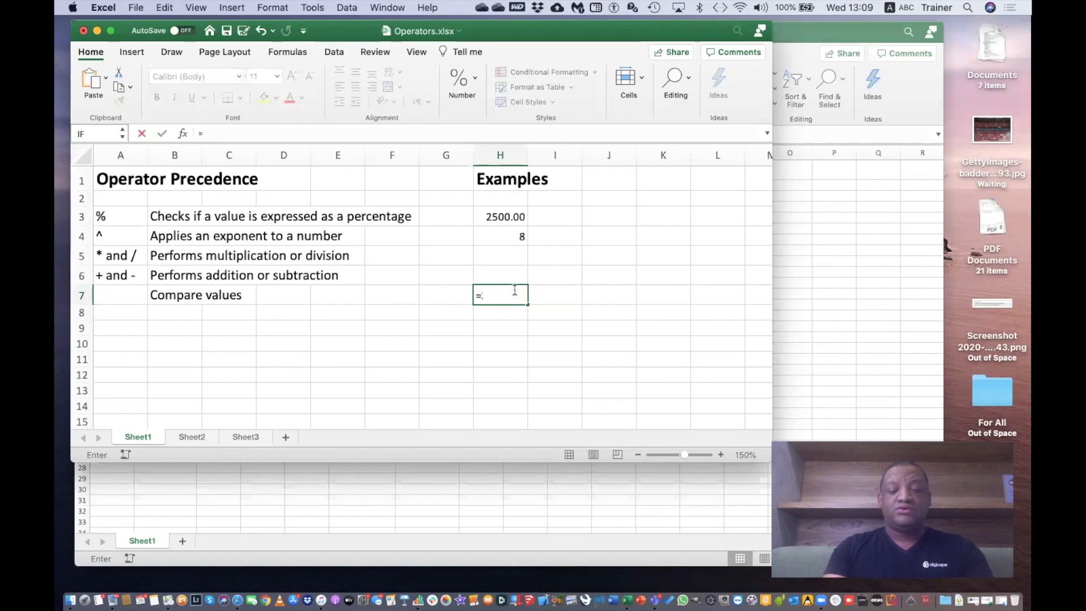
pyautogui.write('2>1')
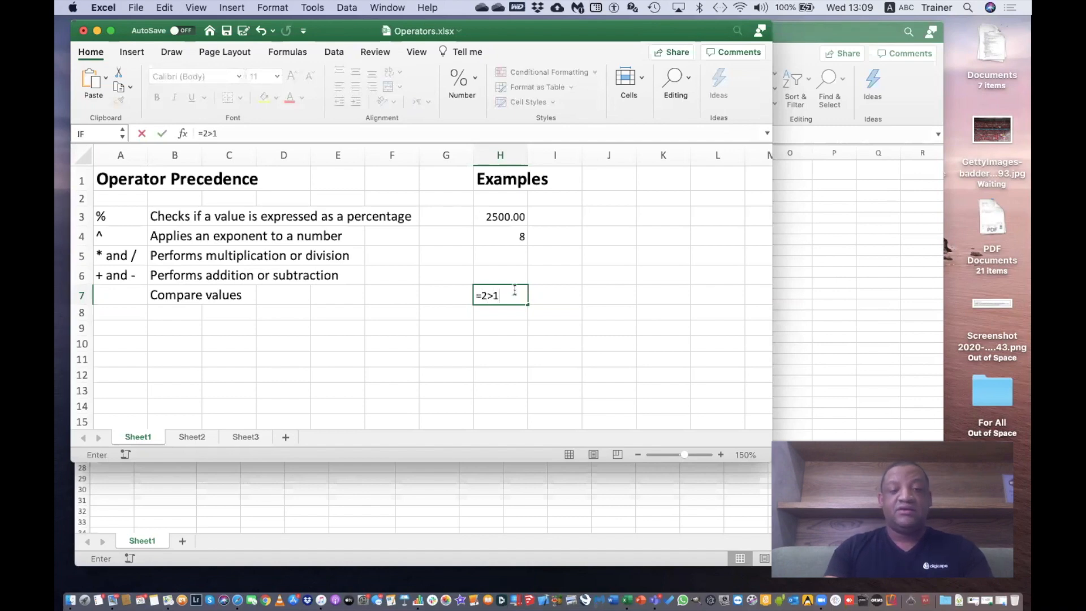
pyautogui.press('Return')
pyautogui.click(515, 290)
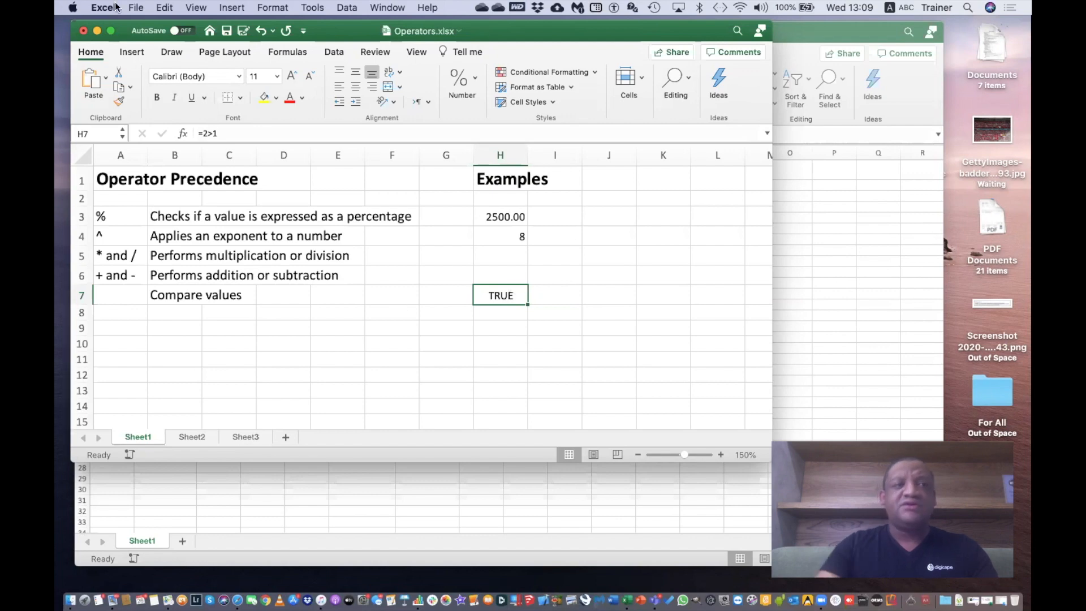
# Minimise the Operators and Annual Cost workbooks, and bring up Annual Turnover.xlsx with its whole window in view.
pyautogui.click(98, 30)
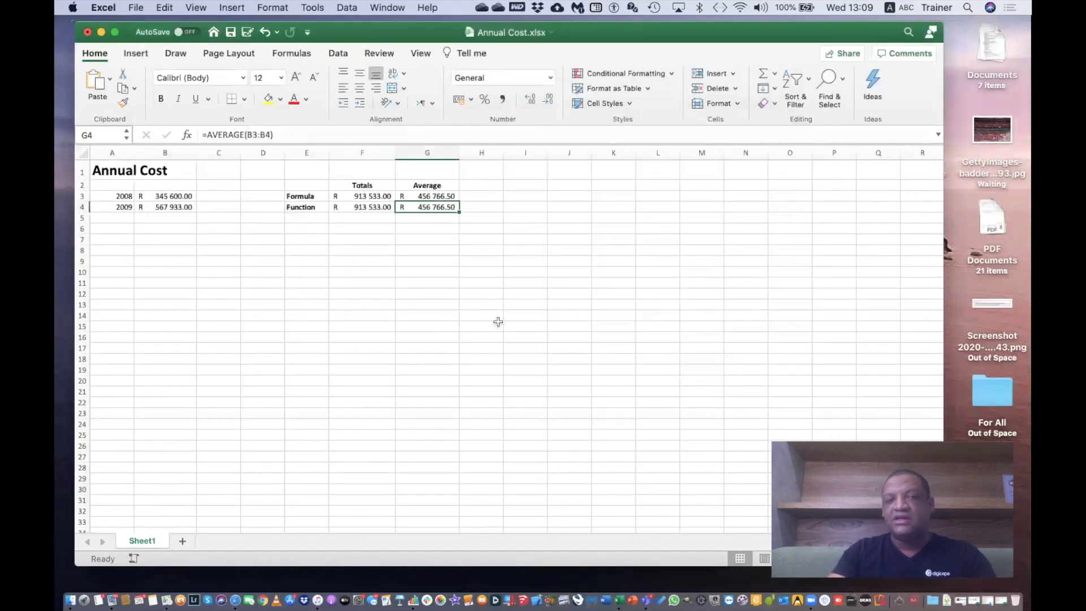
pyautogui.click(102, 32)
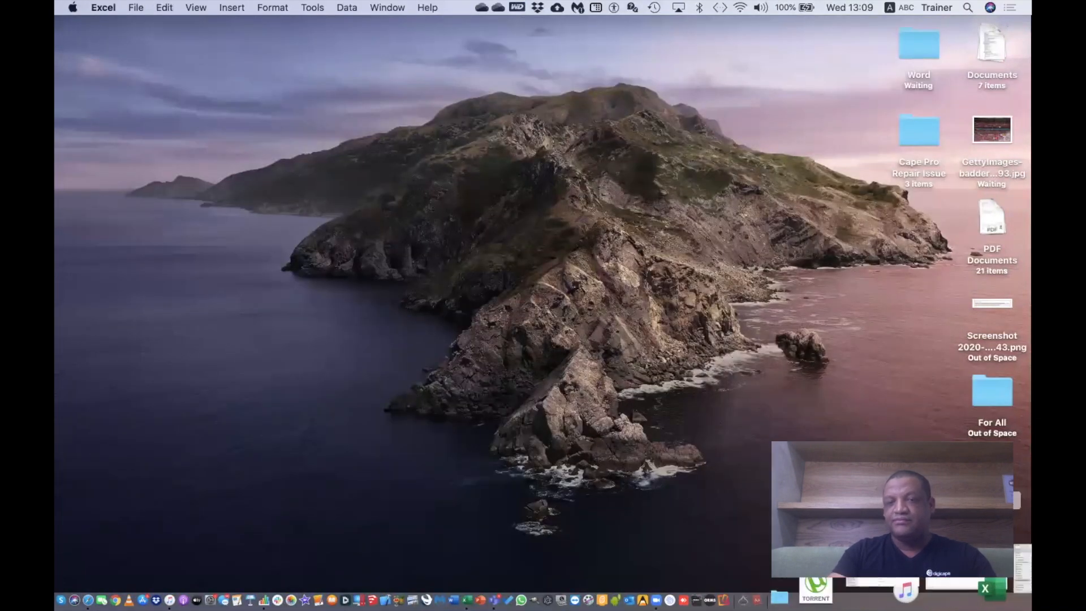
pyautogui.click(876, 585)
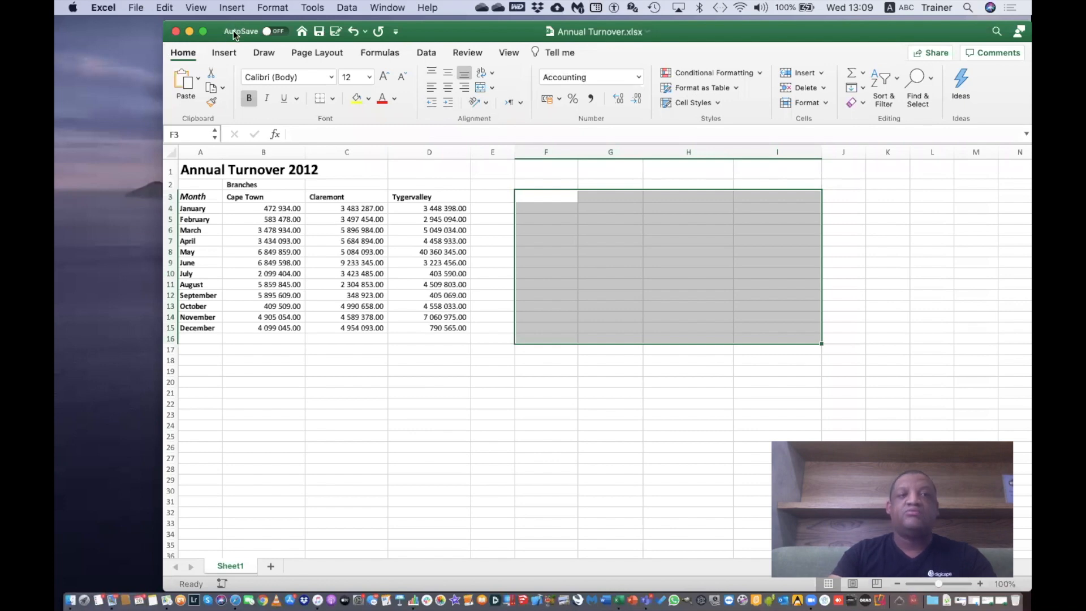
pyautogui.moveTo(841, 34); pyautogui.dragTo(784, 44)
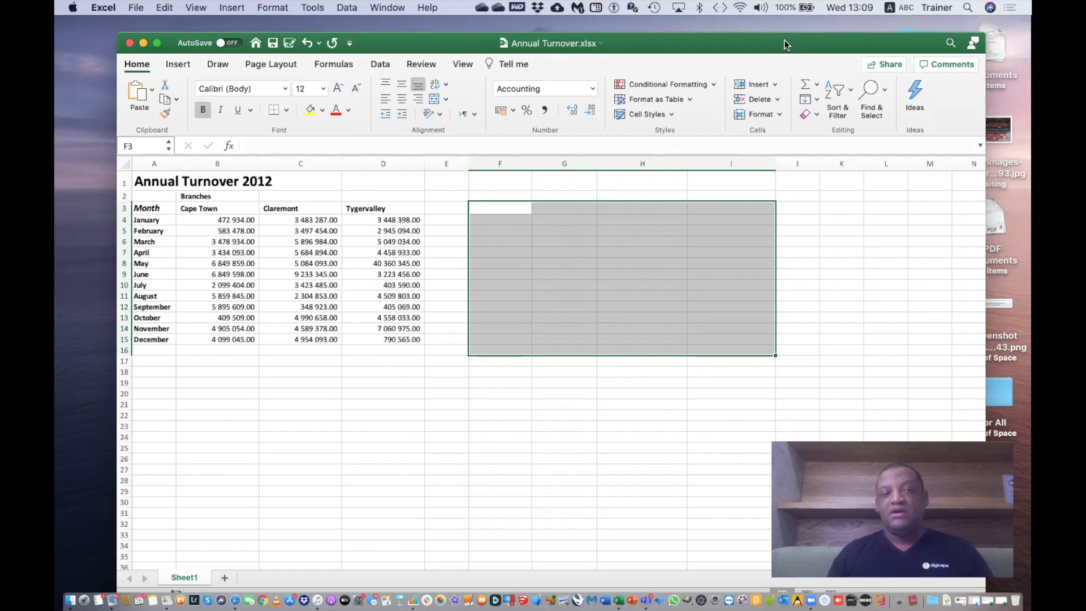
pyautogui.click(242, 352)
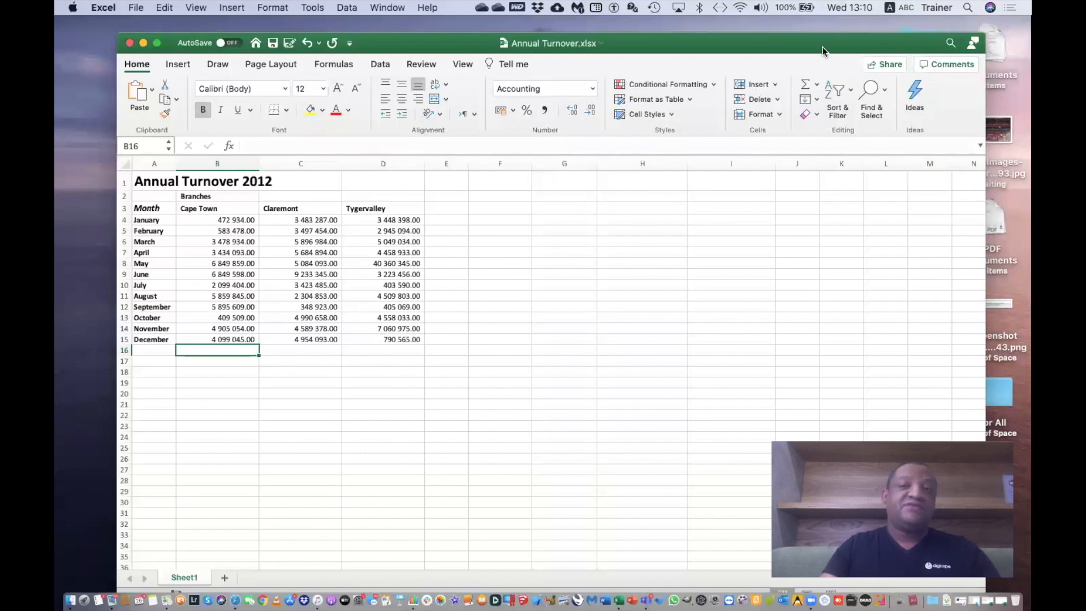
pyautogui.moveTo(824, 45); pyautogui.dragTo(822, 25)
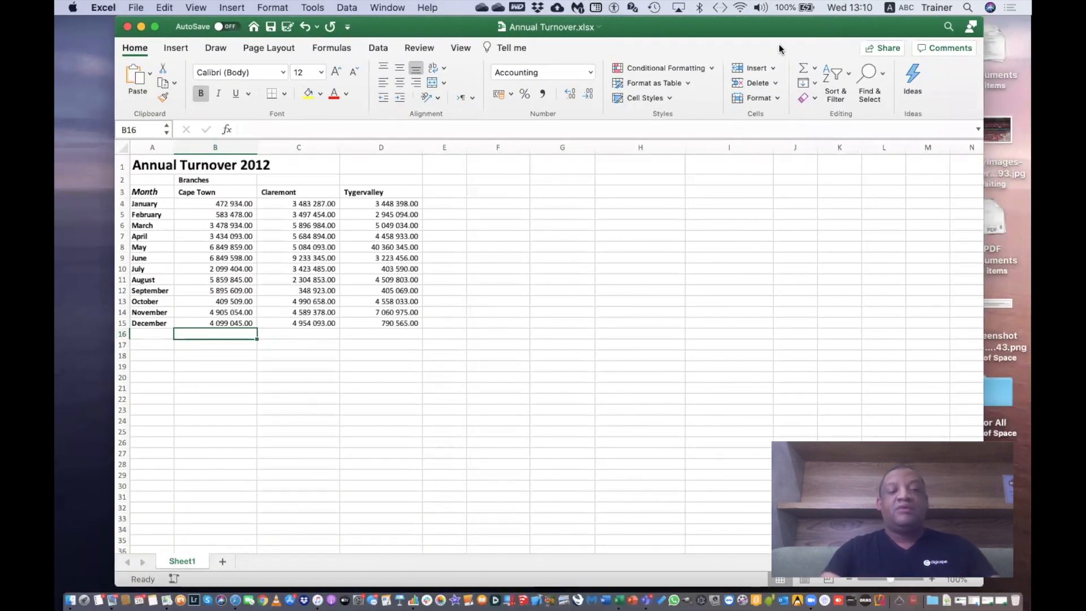
# Highlight the Cape Town turnover figures from January to December (B4:B15) to examine the range.
pyautogui.rightClick(231, 204)
pyautogui.click(203, 273)
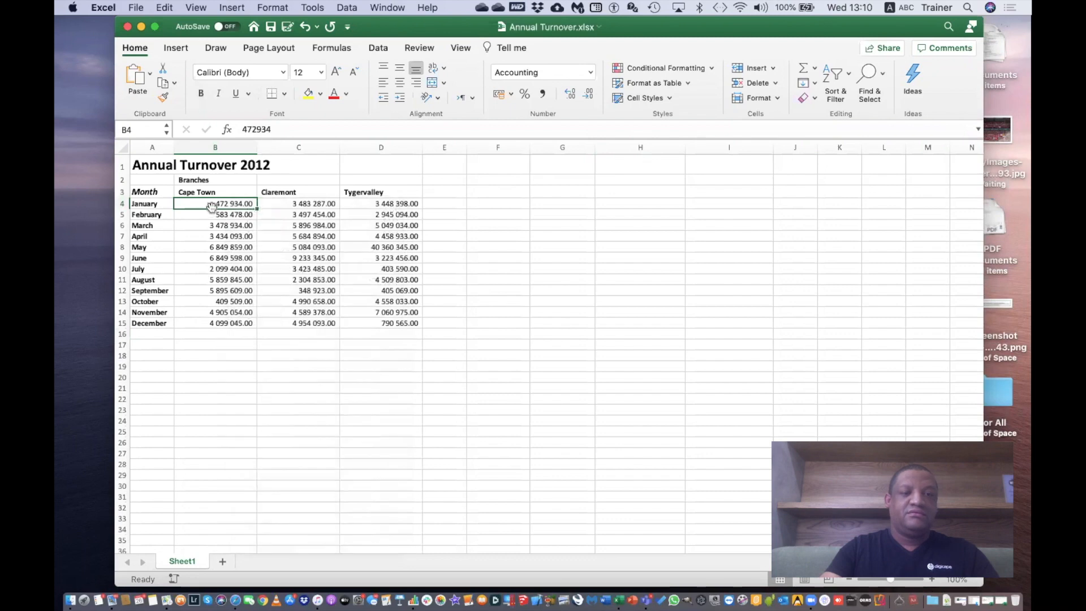
pyautogui.click(206, 236)
pyautogui.moveTo(205, 203); pyautogui.dragTo(203, 325)
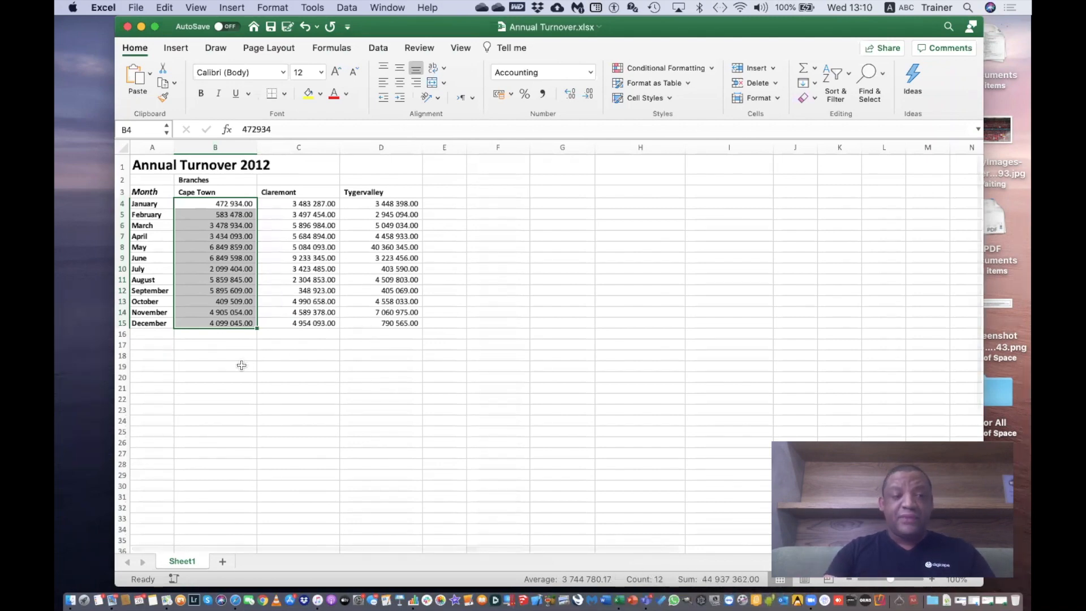
pyautogui.click(243, 364)
# Add a bold Total label in A16 below December.
pyautogui.click(147, 335)
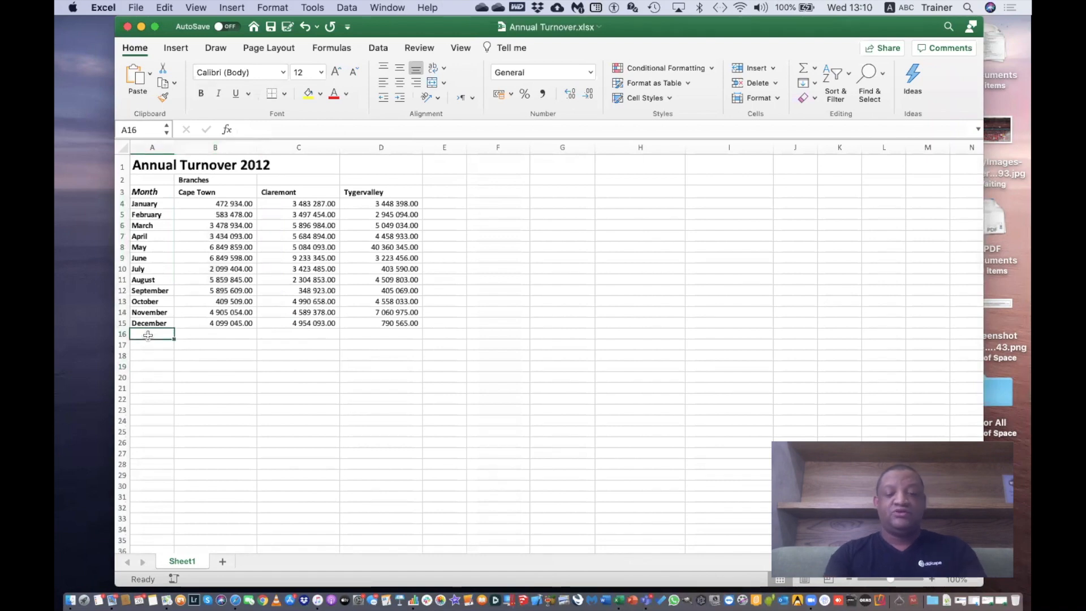
pyautogui.write('Total')
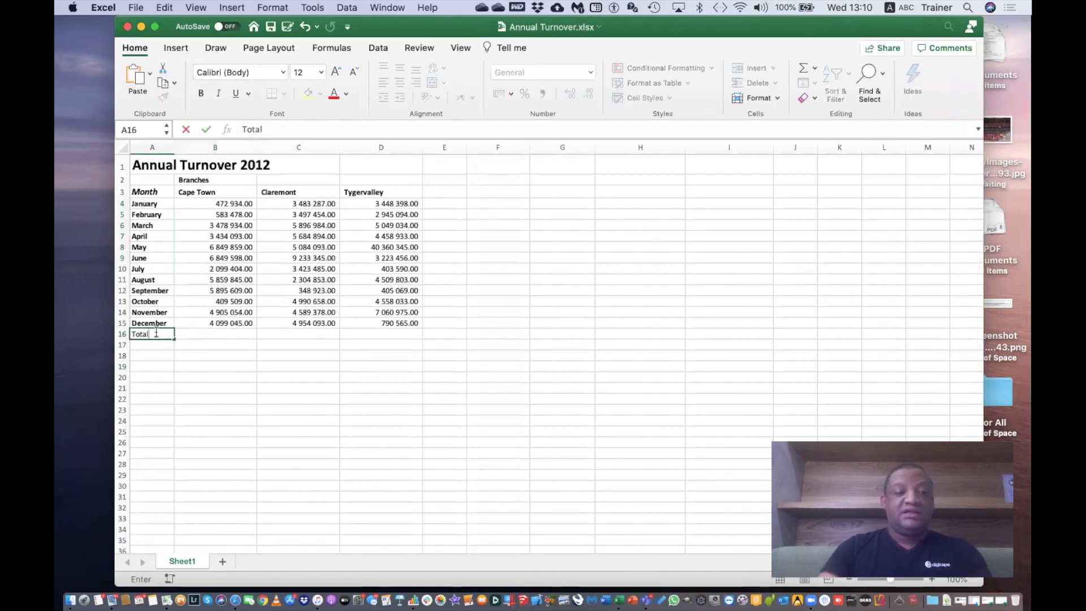
pyautogui.click(143, 335)
pyautogui.doubleClick(143, 336)
pyautogui.click(200, 93)
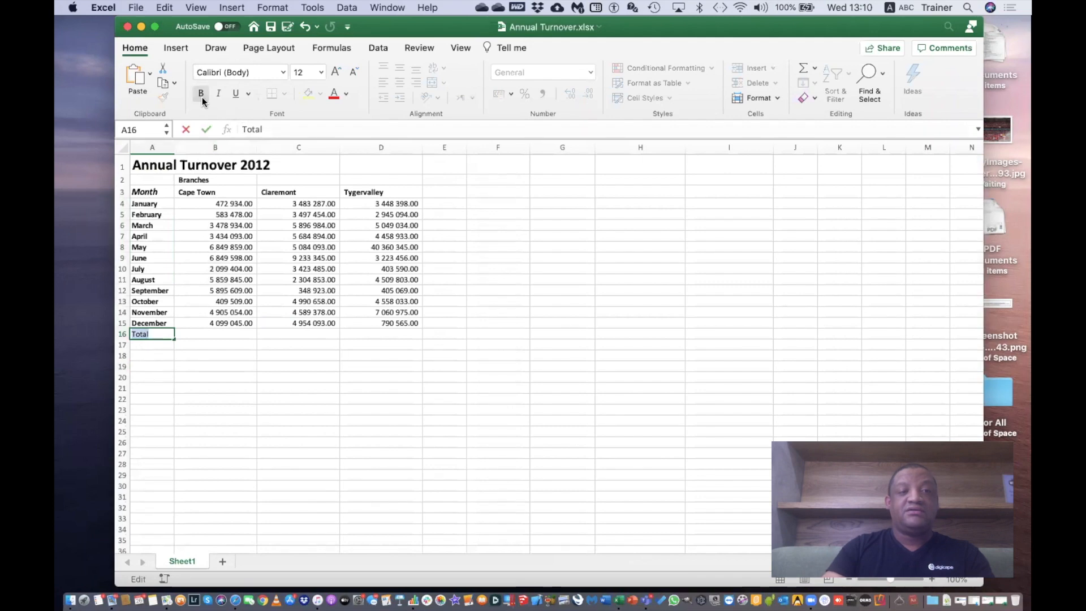
pyautogui.click(201, 338)
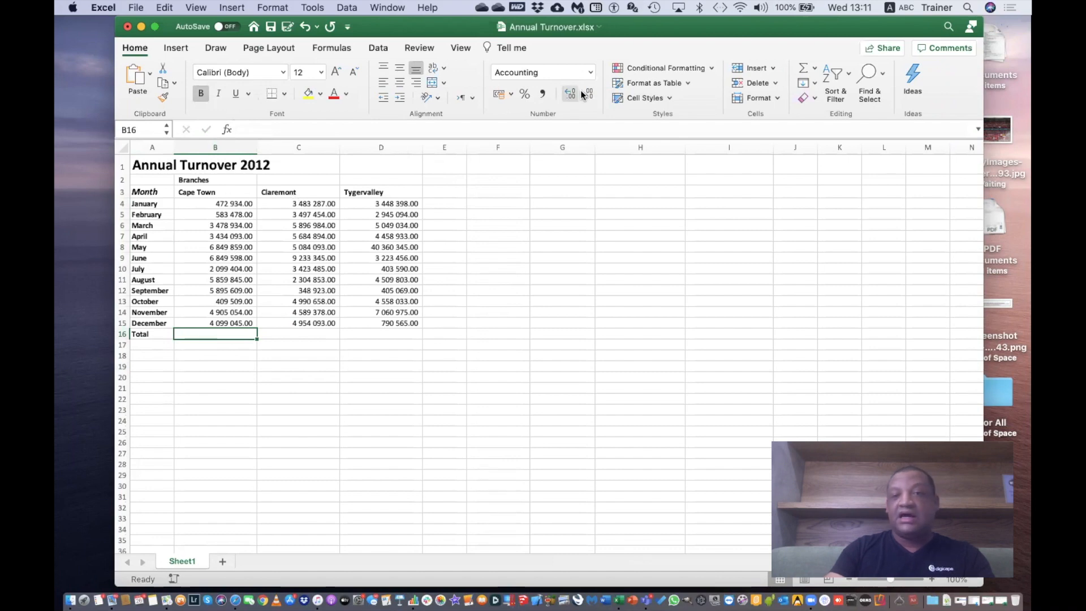
# Calculate the Cape Town total in B16 with the SUM function over B4:B15.
pyautogui.moveTo(785, 27); pyautogui.dragTo(753, 79)
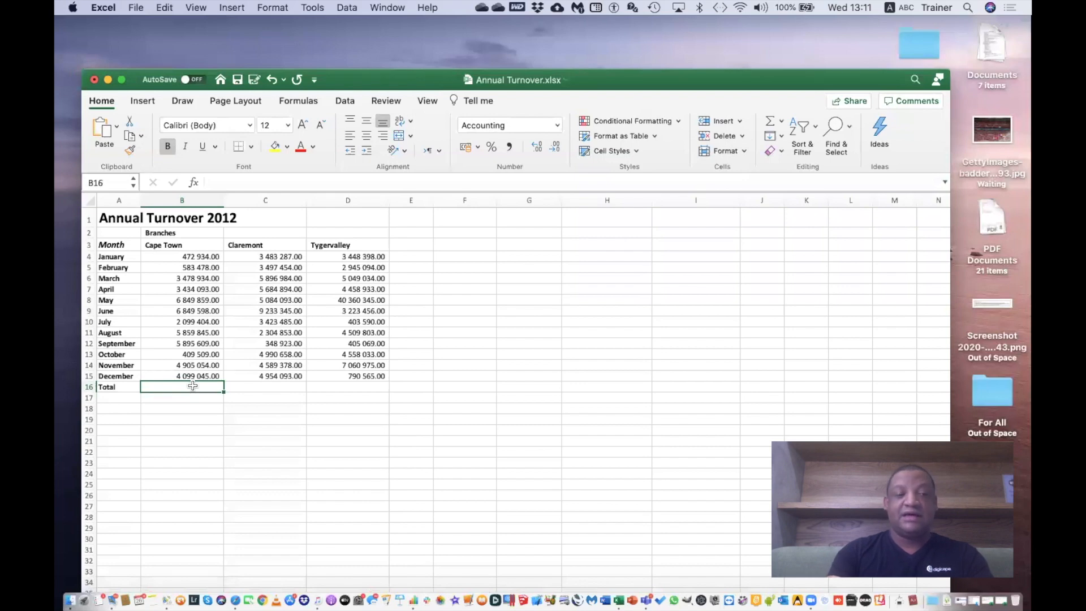
pyautogui.write('=su')
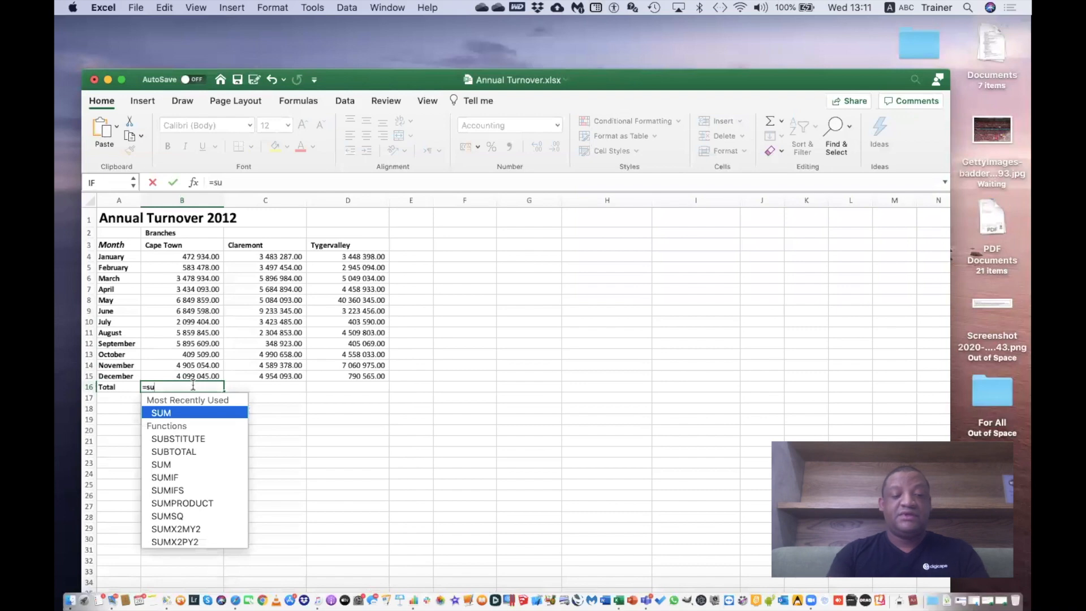
pyautogui.press('Tab')
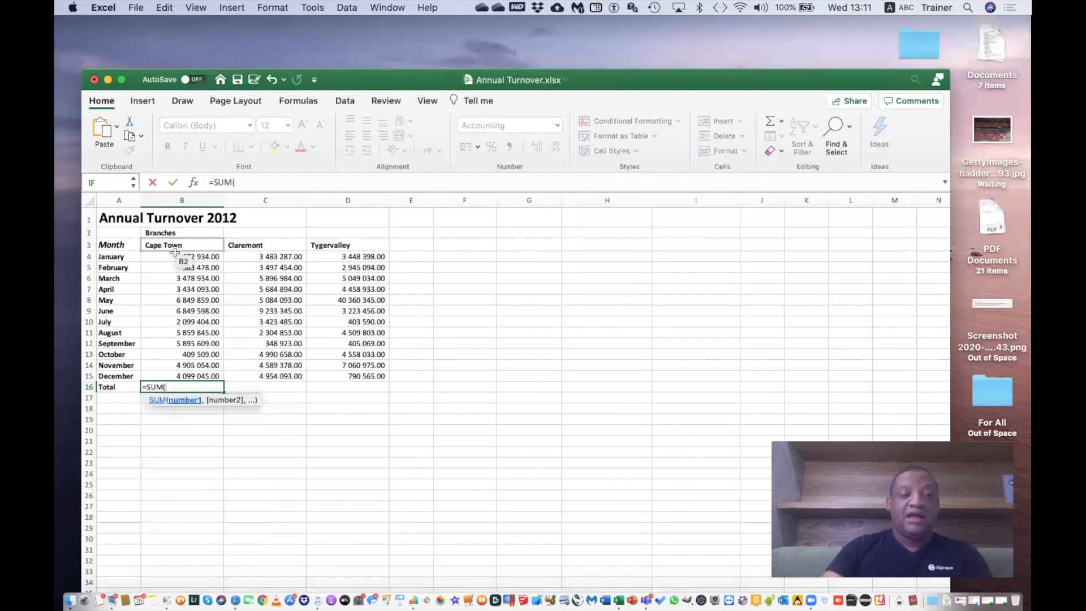
pyautogui.moveTo(179, 258); pyautogui.dragTo(173, 371)
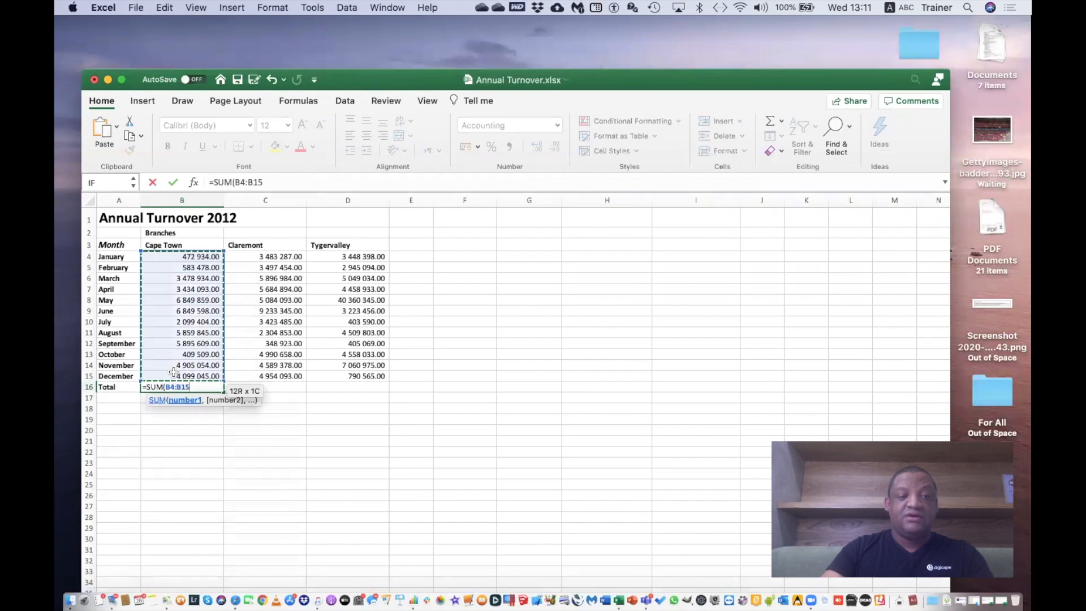
pyautogui.press('Return')
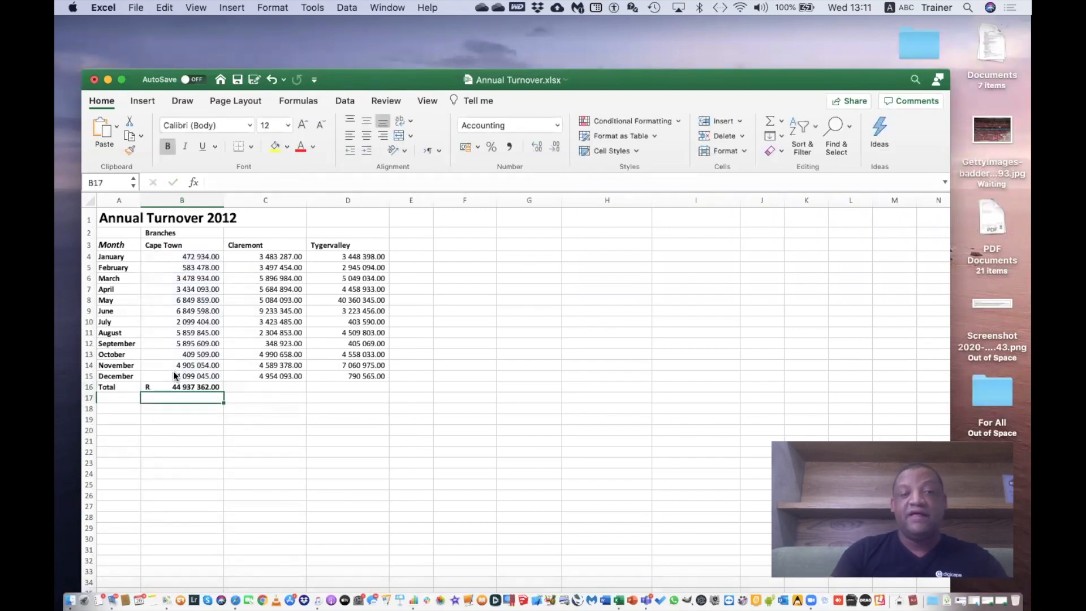
# Try totalling the Claremont column in C16 with AutoSum over C4:C15, and undo the result.
pyautogui.click(271, 387)
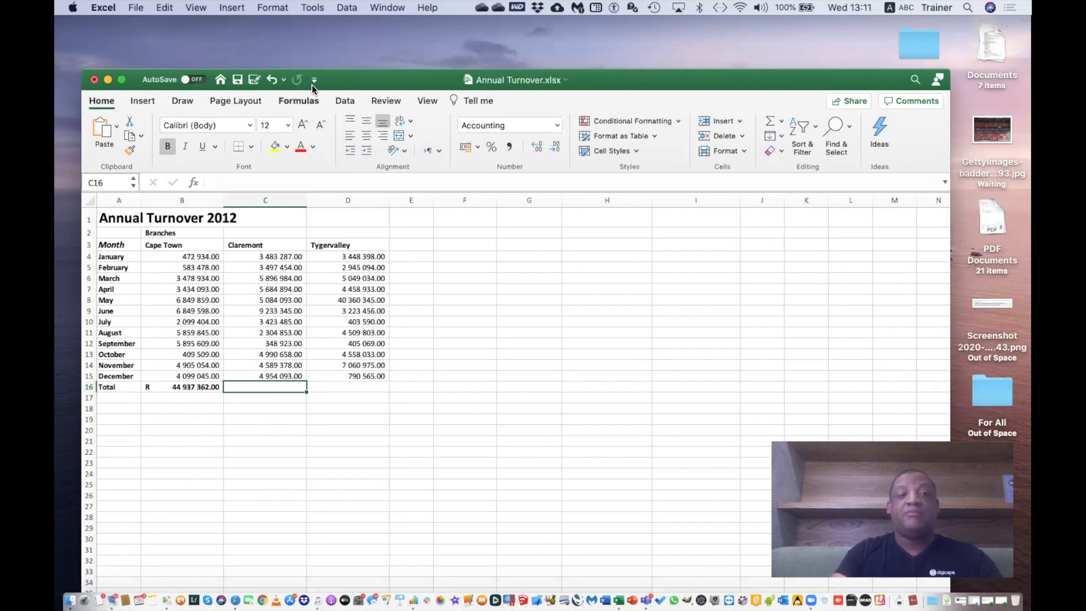
pyautogui.click(296, 99)
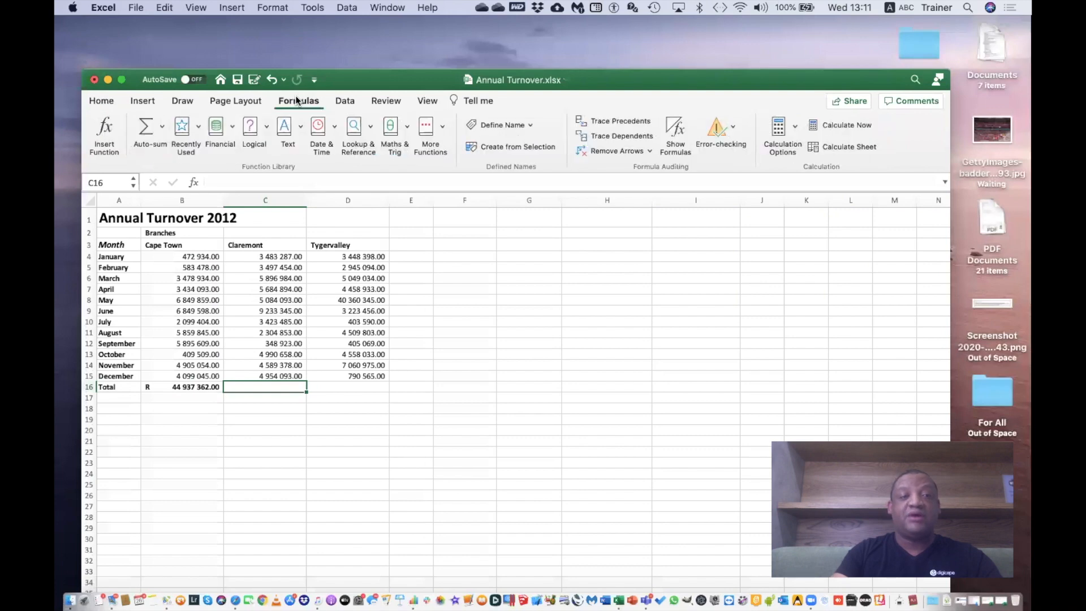
pyautogui.click(107, 102)
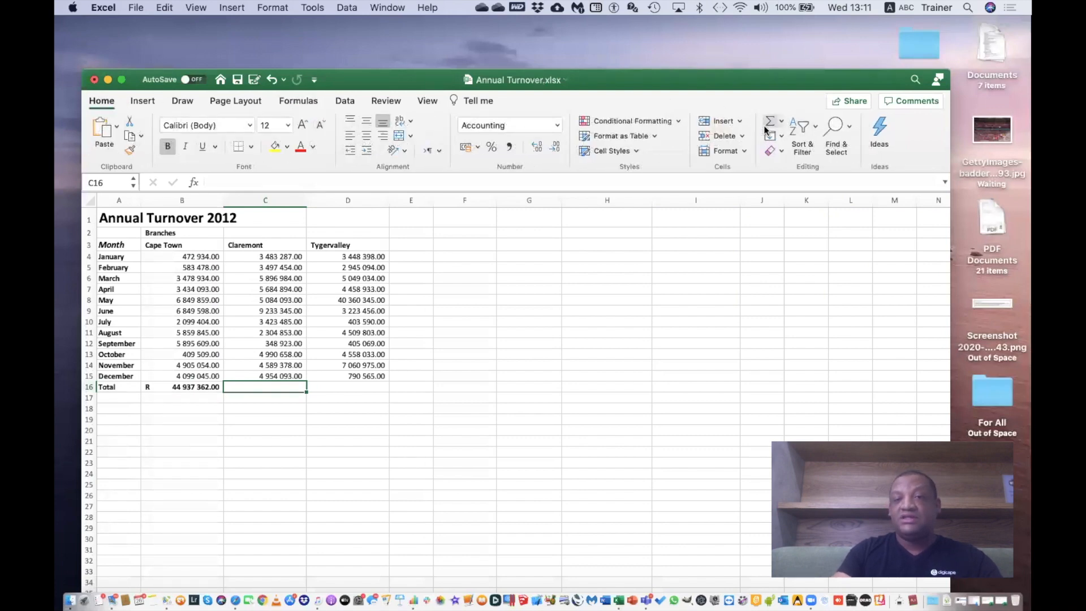
pyautogui.click(304, 102)
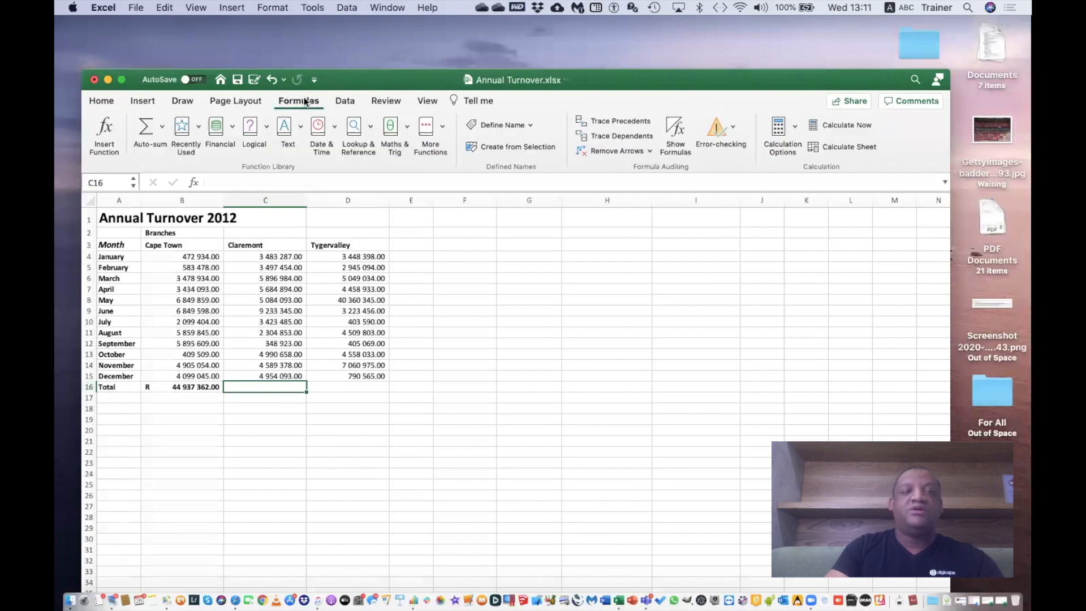
pyautogui.click(145, 126)
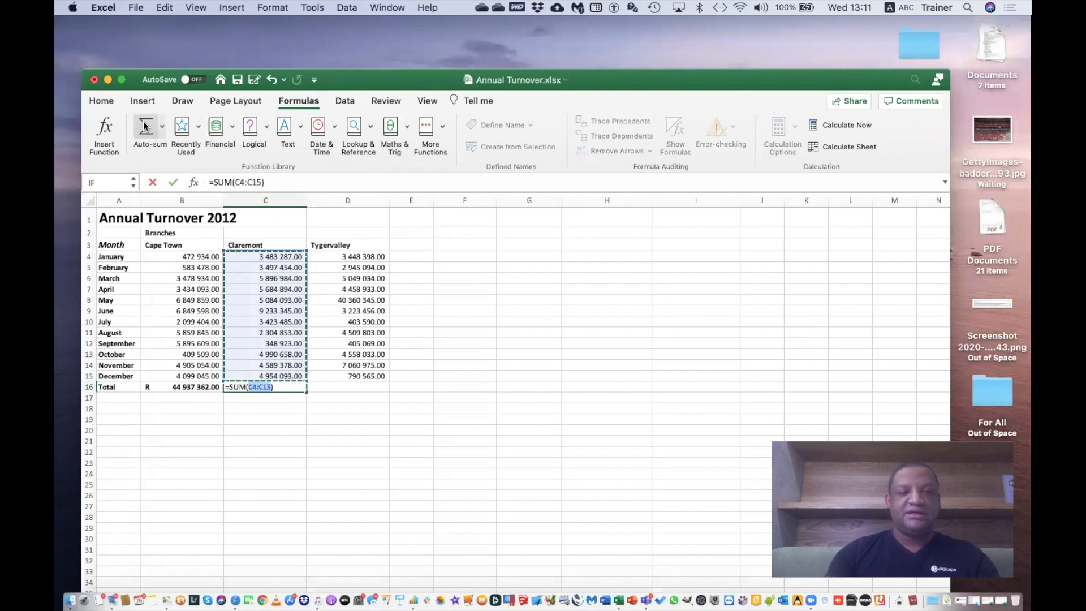
pyautogui.press('Return')
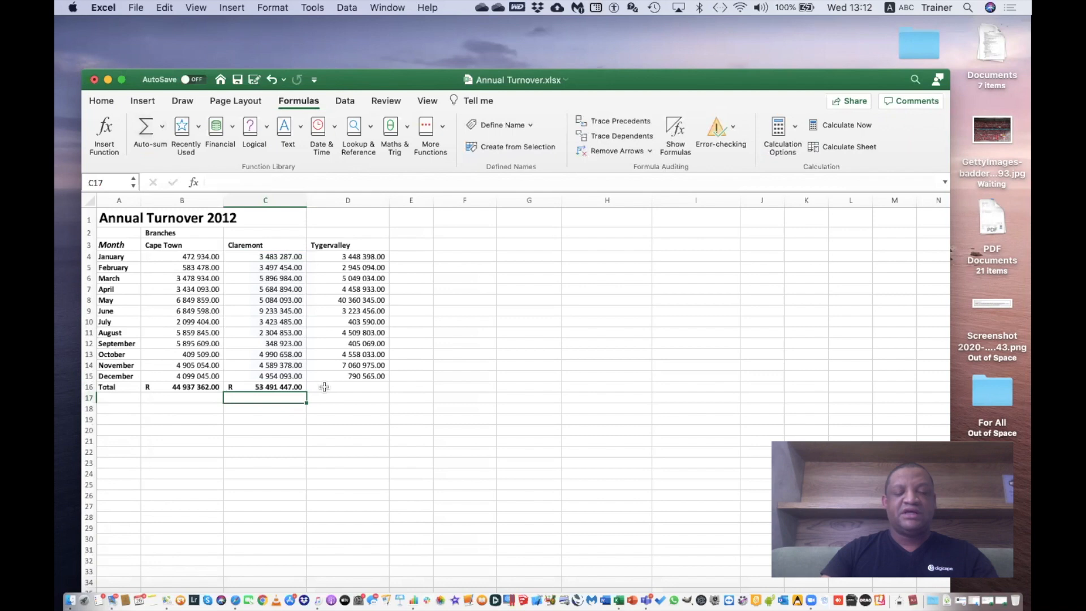
pyautogui.press('super+z')
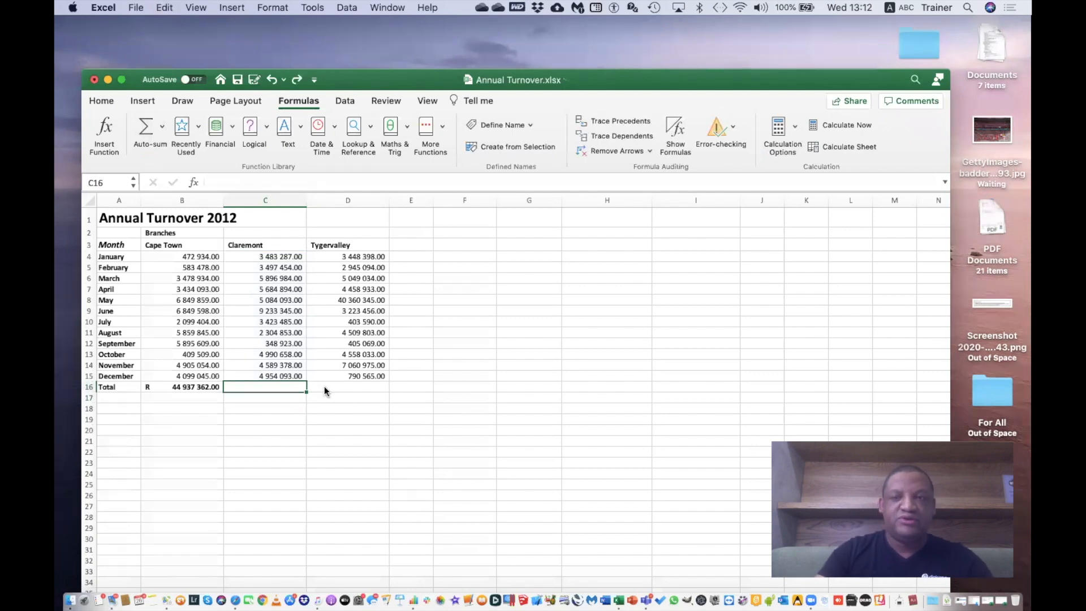
# Replace the Claremont column heading in C3 with the year 2012.
pyautogui.click(262, 246)
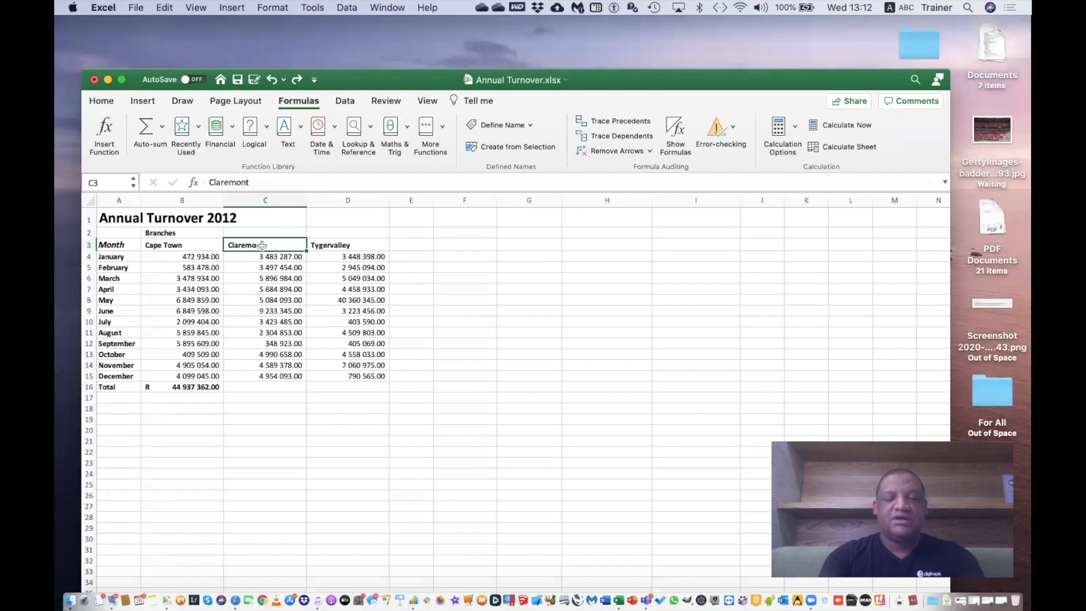
pyautogui.press('Delete')
pyautogui.write('2012')
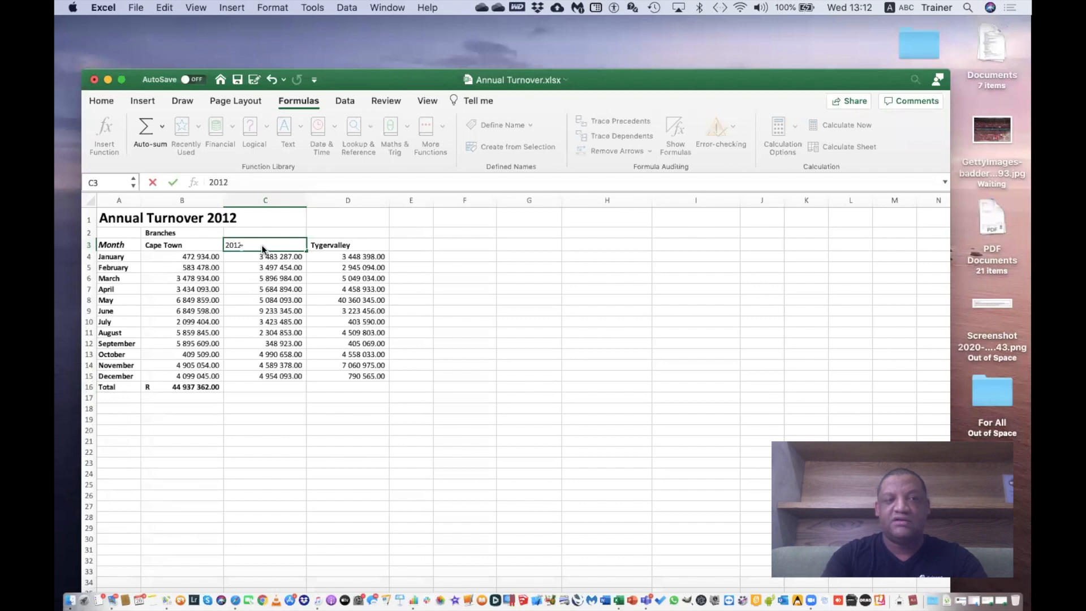
pyautogui.press('Return')
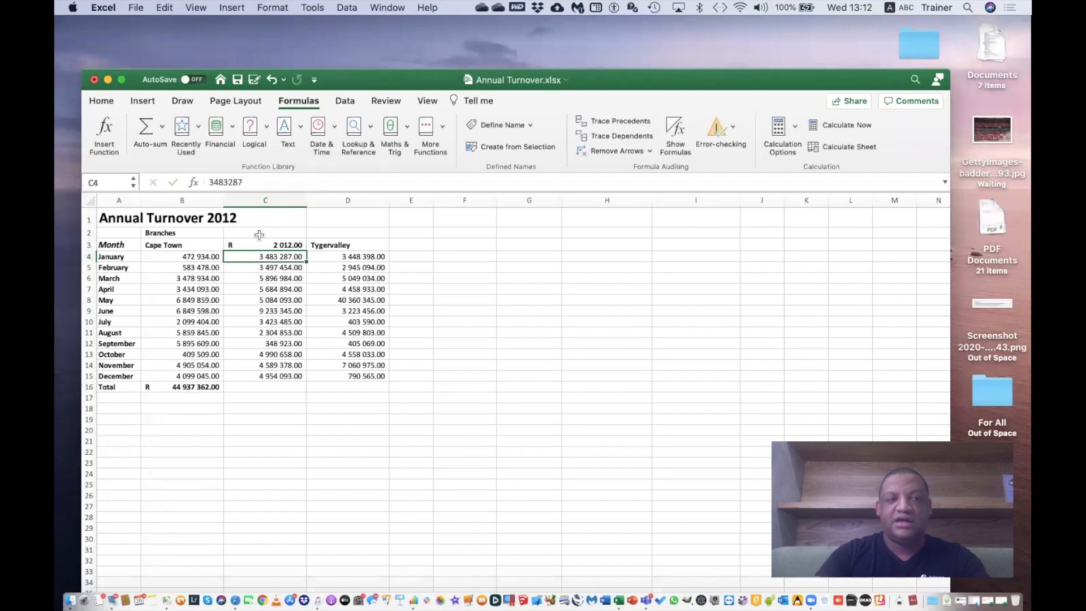
pyautogui.click(259, 237)
pyautogui.press('Delete')
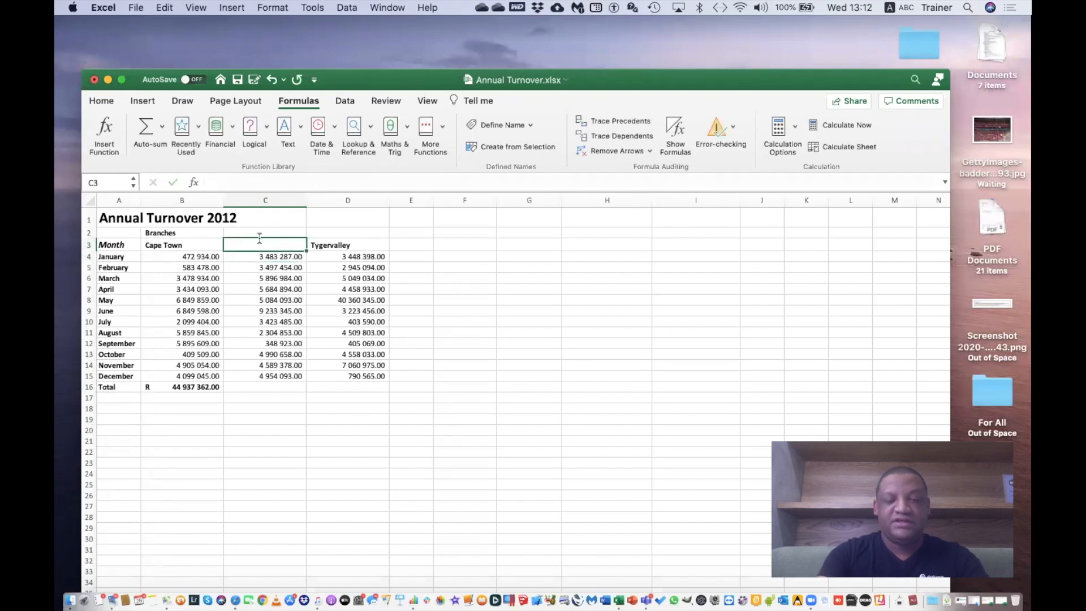
pyautogui.write('2012')
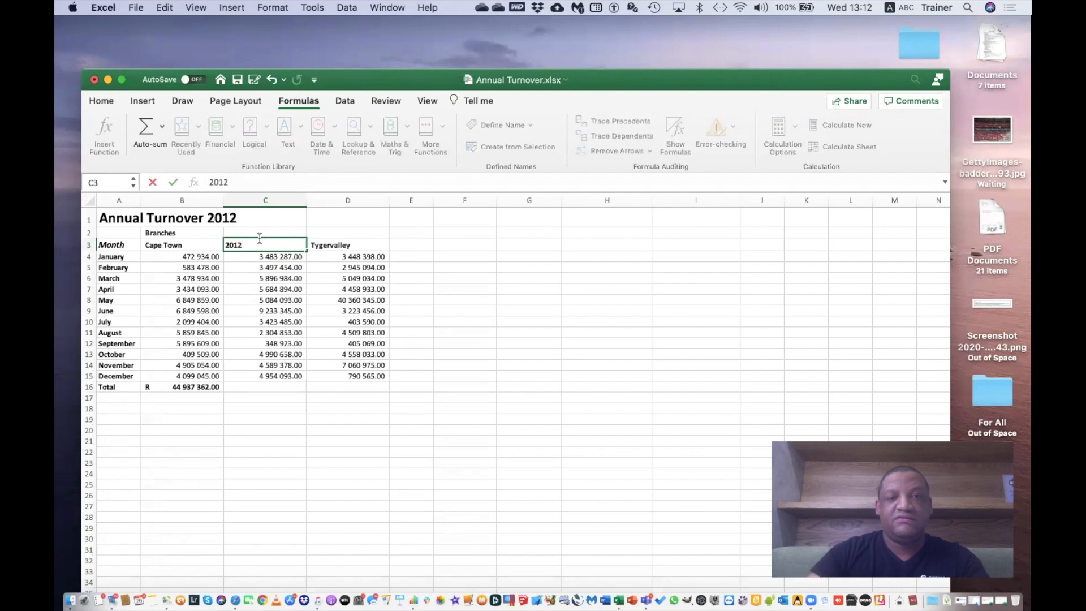
pyautogui.press('Return')
# Format the 2012 heading in C3 as General and centre it in the cell.
pyautogui.click(289, 244)
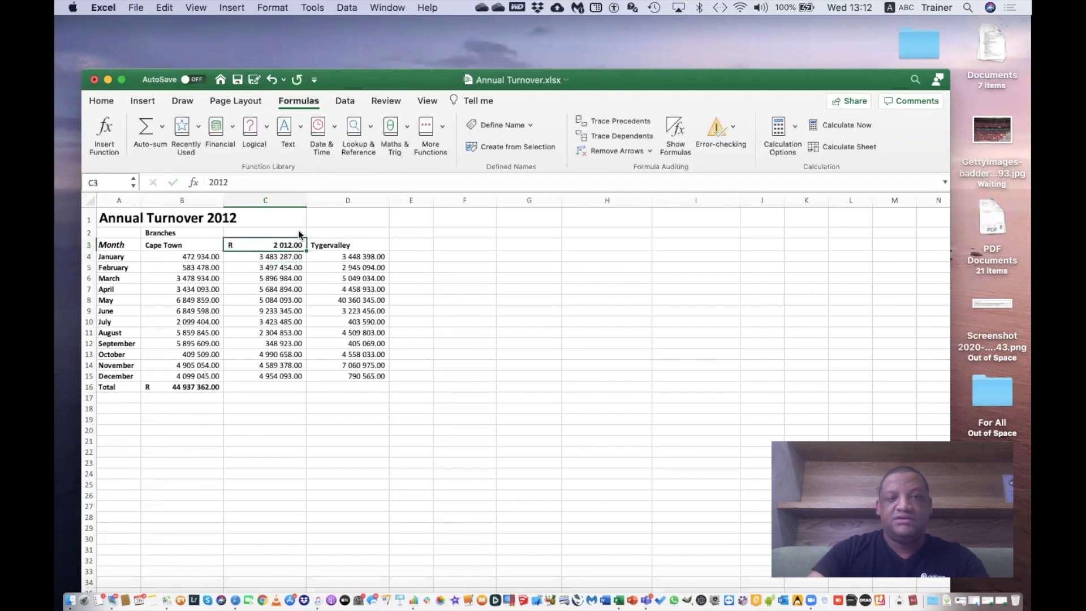
pyautogui.click(100, 103)
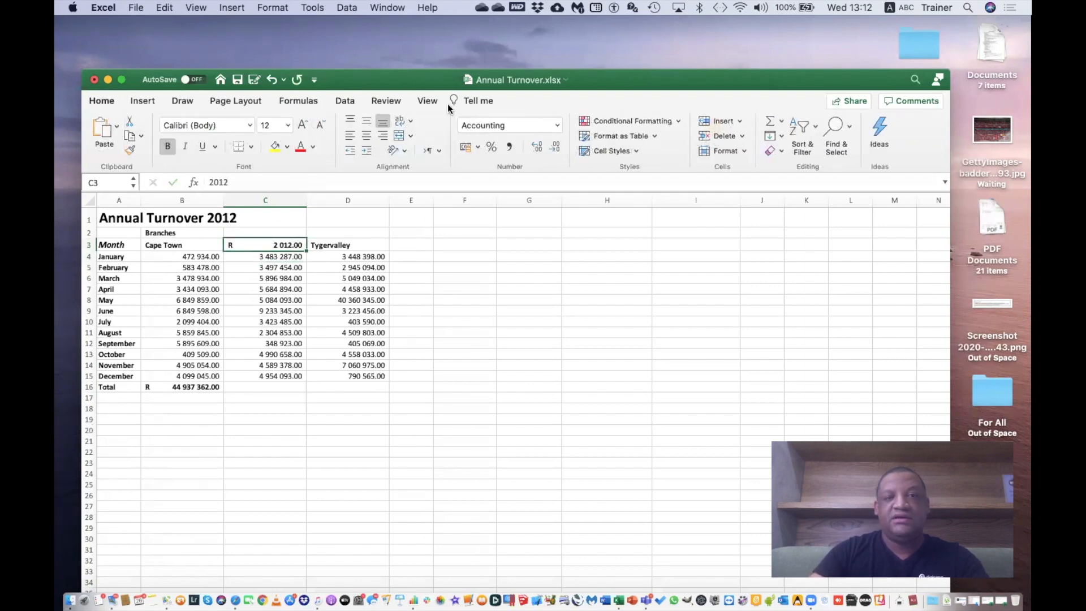
pyautogui.click(551, 122)
pyautogui.click(556, 124)
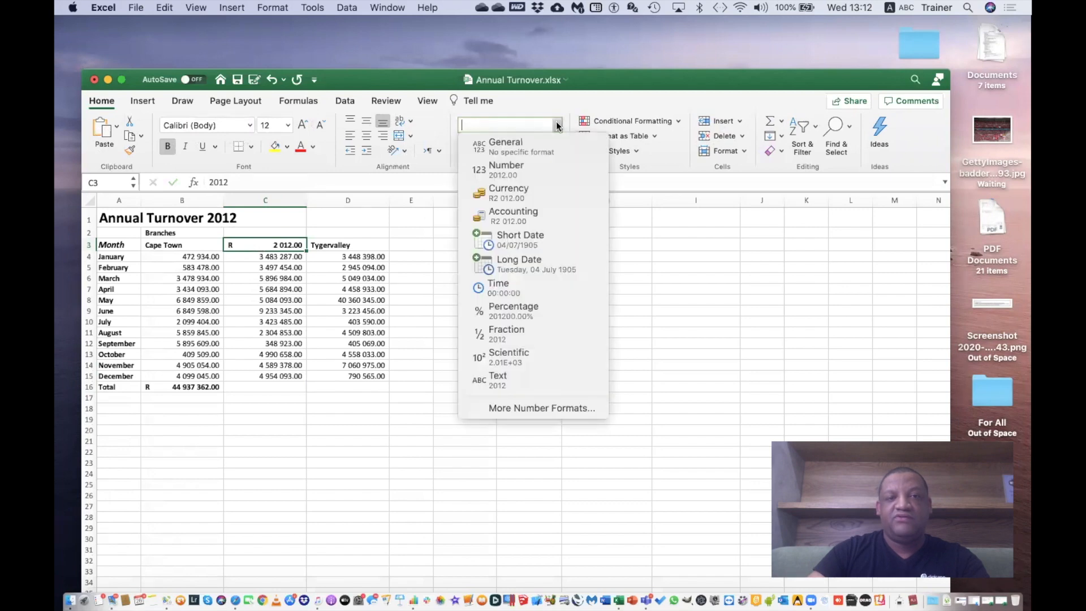
pyautogui.click(528, 147)
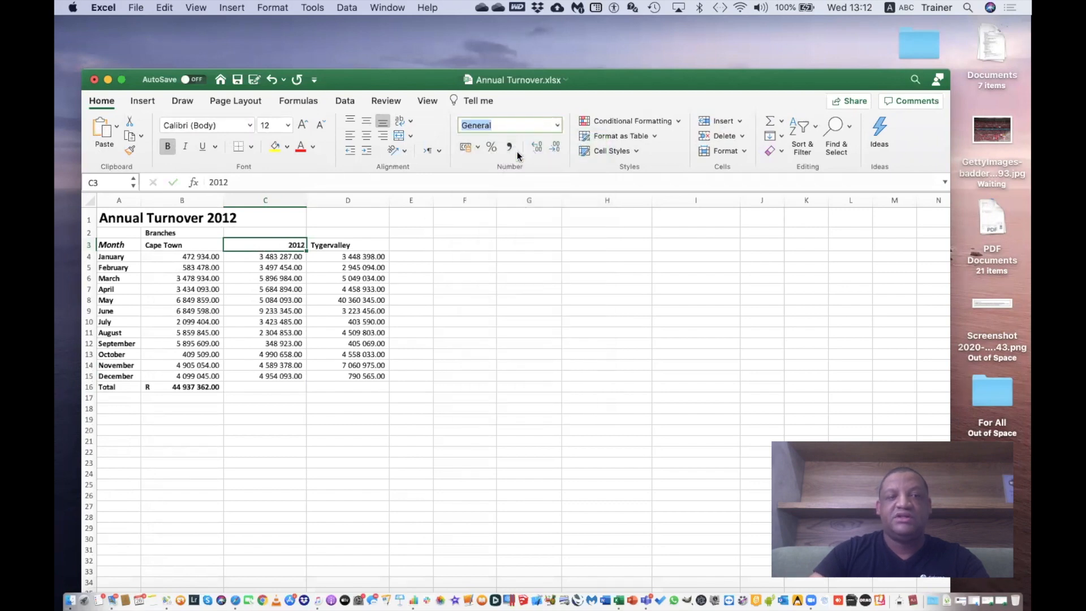
pyautogui.click(371, 135)
pyautogui.click(341, 457)
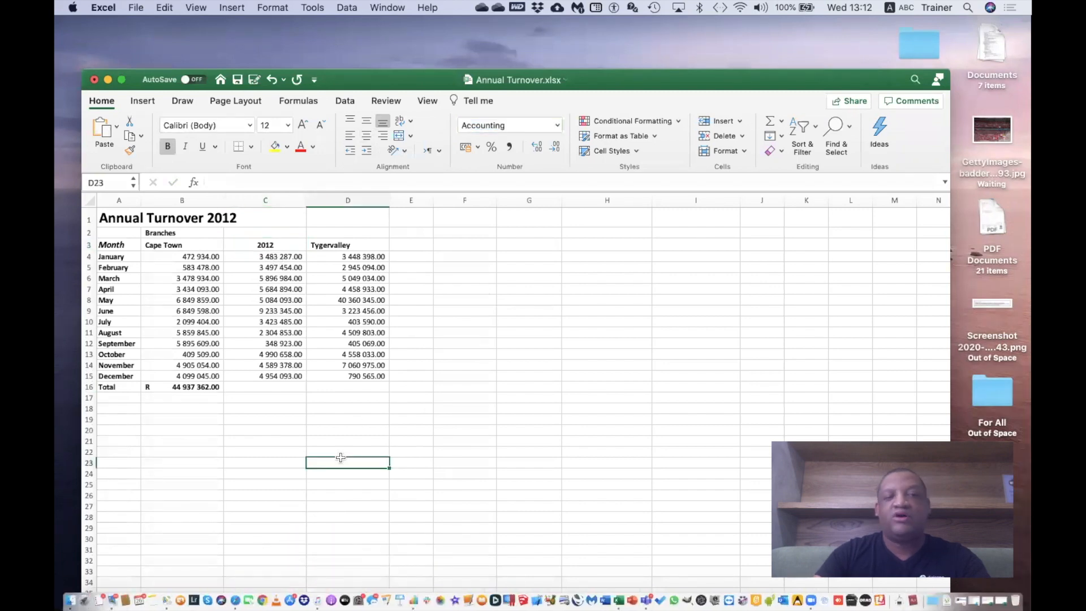
# Try an AutoSum in C16 with its range moved below the 2012 heading to C4:C16, and discard the formula.
pyautogui.click(278, 388)
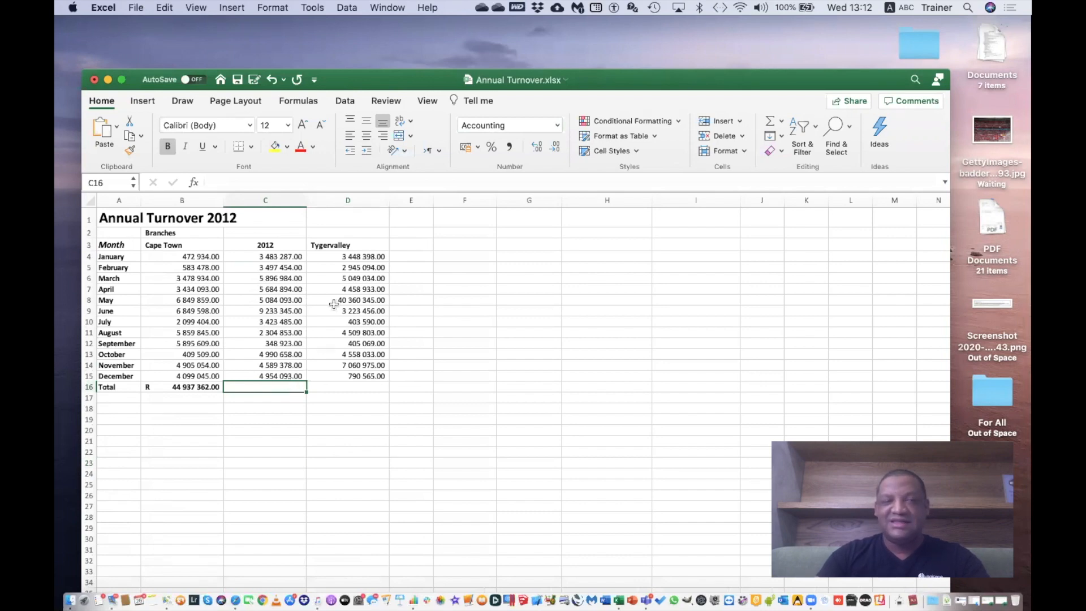
pyautogui.click(298, 102)
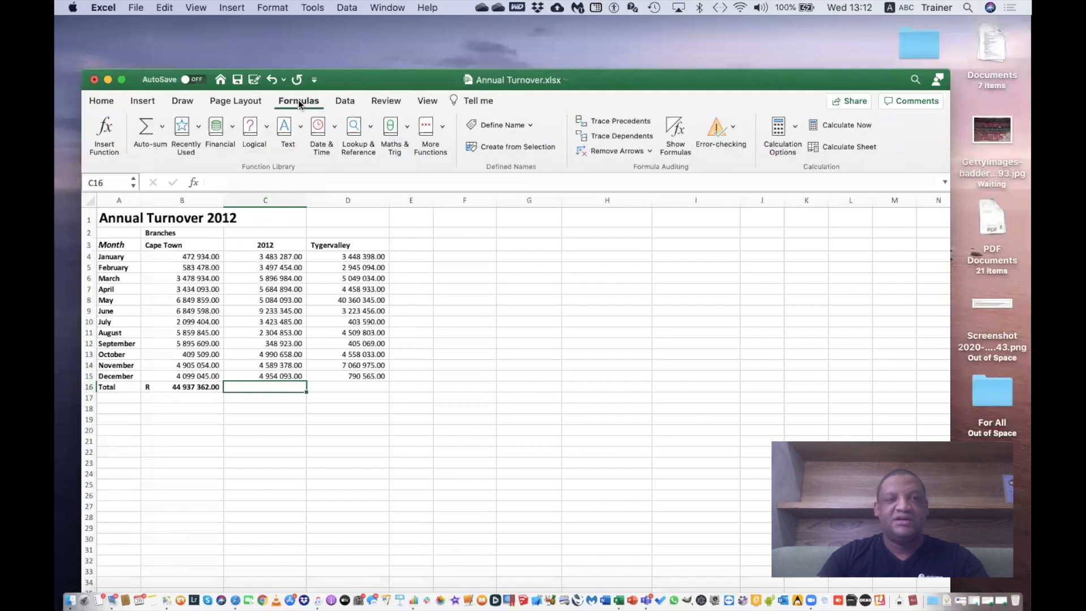
pyautogui.click(141, 124)
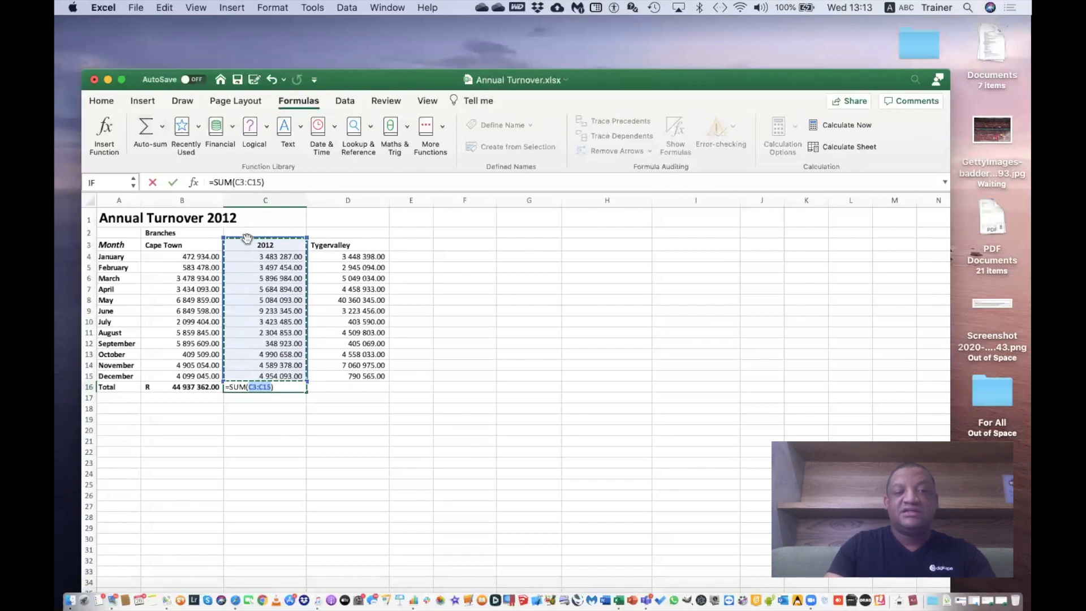
pyautogui.moveTo(245, 250); pyautogui.dragTo(246, 252)
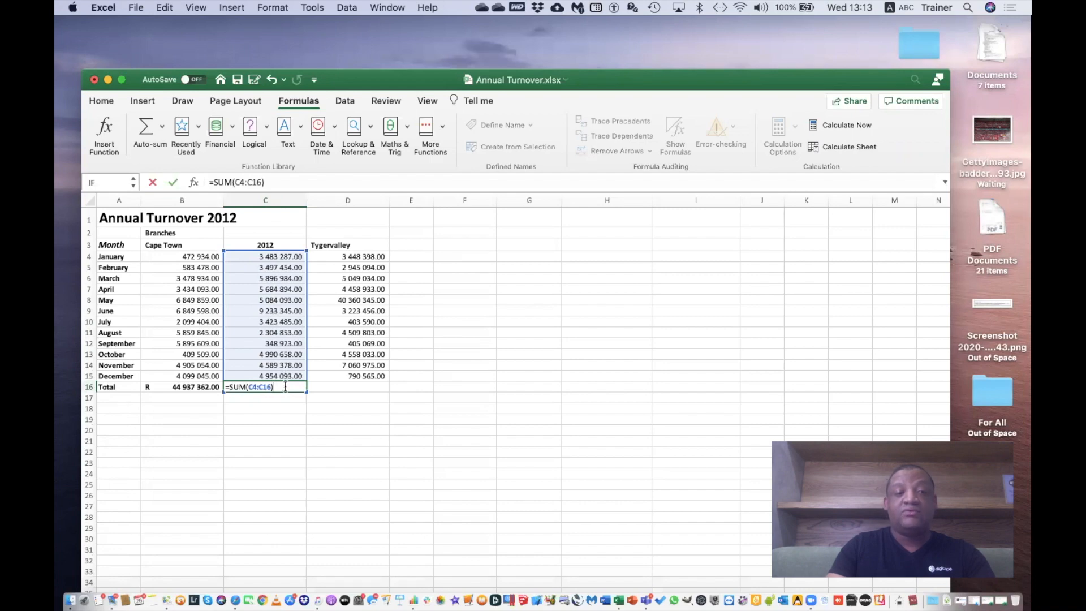
pyautogui.press('BackSpace')
pyautogui.press('BackSpace')
pyautogui.press('BackSpace')
pyautogui.press('BackSpace')
pyautogui.press('BackSpace')
pyautogui.press('BackSpace')
pyautogui.press('super+z')
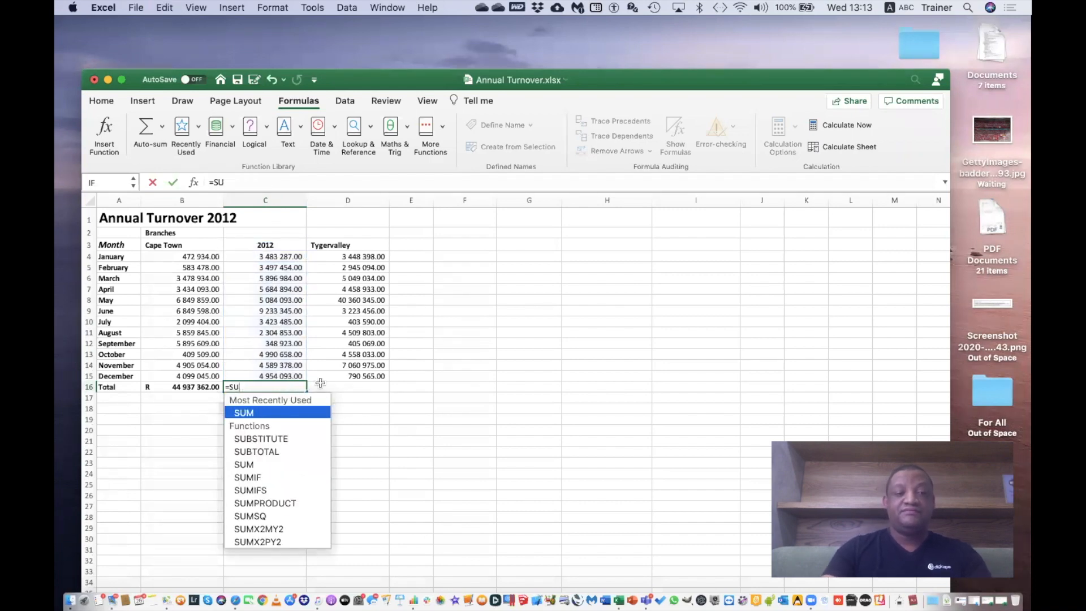
pyautogui.click(340, 396)
pyautogui.click(309, 437)
# Undo the edits and formatting in C3 back to the original Claremont heading.
pyautogui.press('super+z')
pyautogui.press('super+z')
pyautogui.press('super+z')
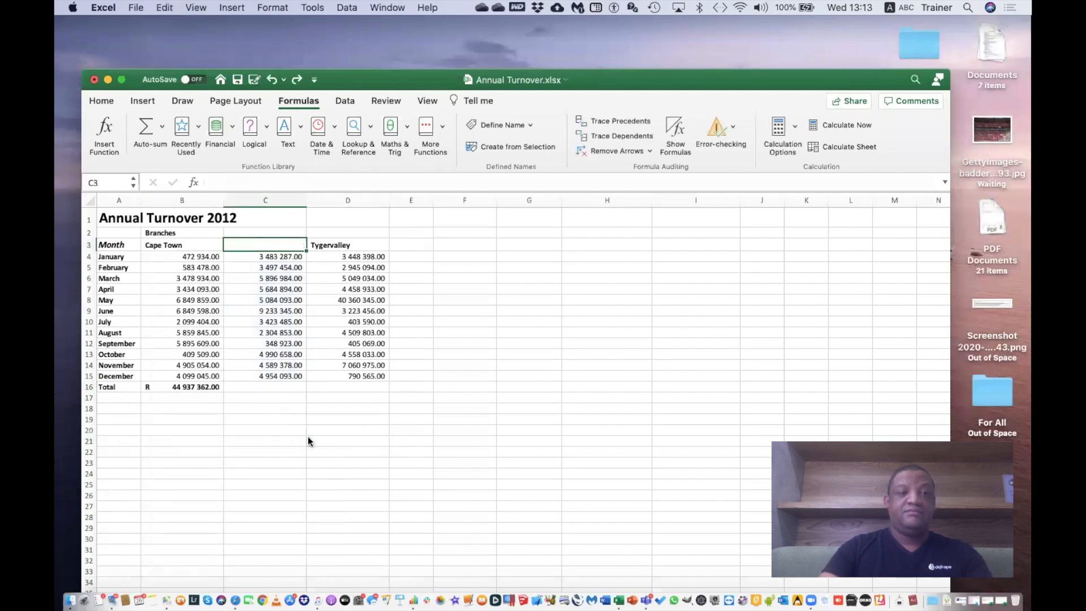
pyautogui.press('super+z')
pyautogui.click(286, 418)
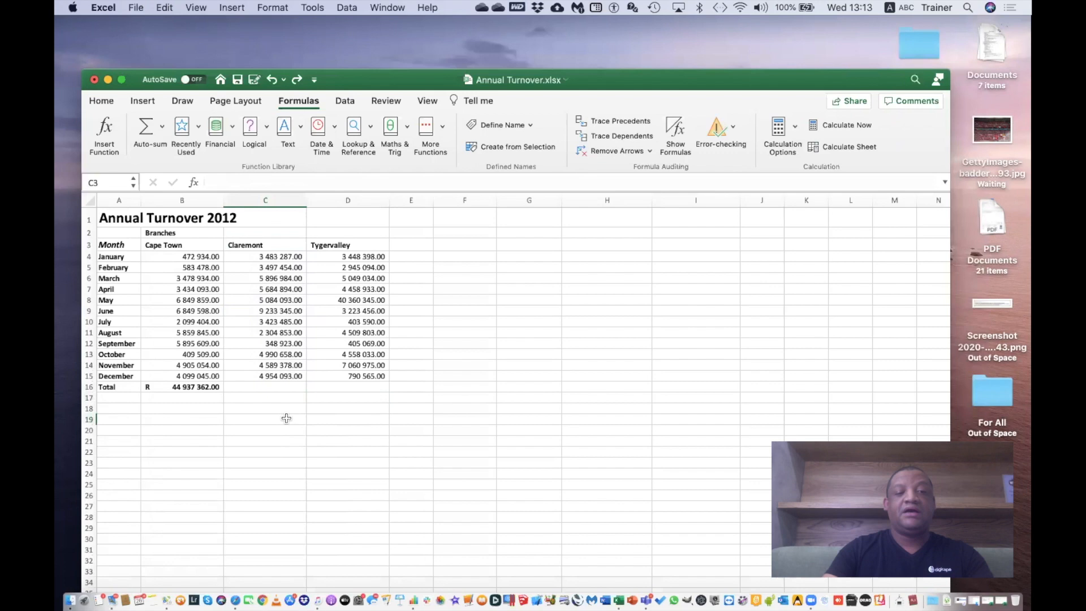
# Calculate the Claremont total in C16 with the AutoSum Sum function over C4:C15.
pyautogui.click(260, 387)
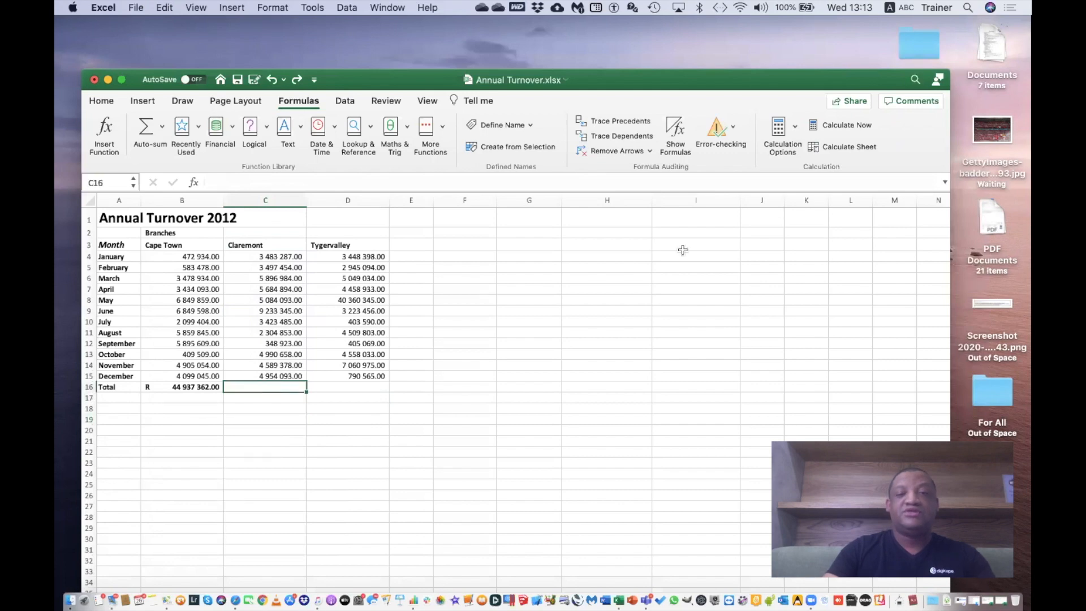
pyautogui.click(161, 128)
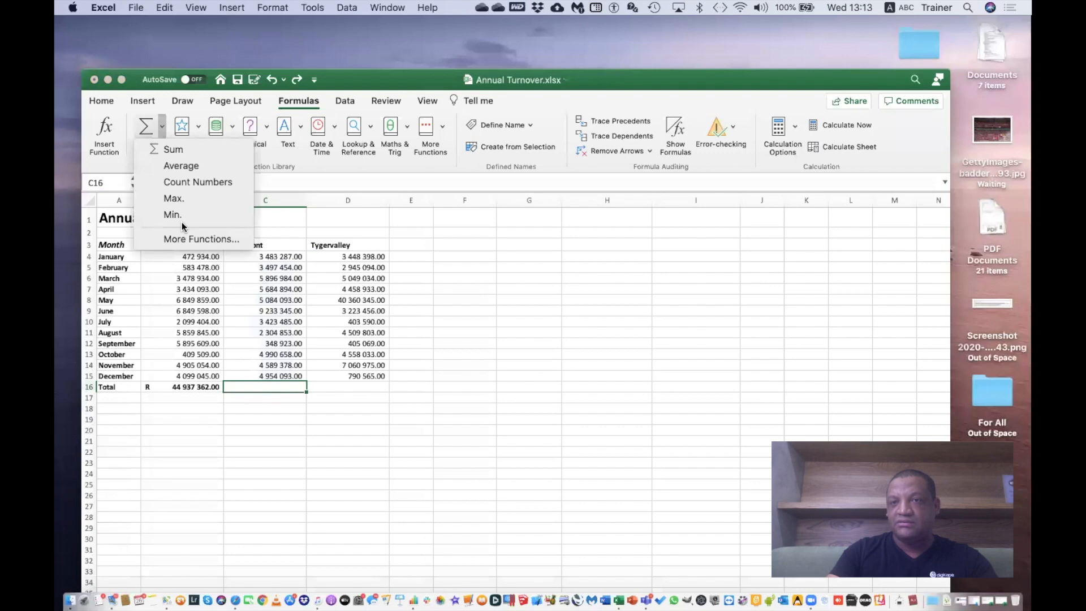
pyautogui.click(196, 151)
pyautogui.press('Return')
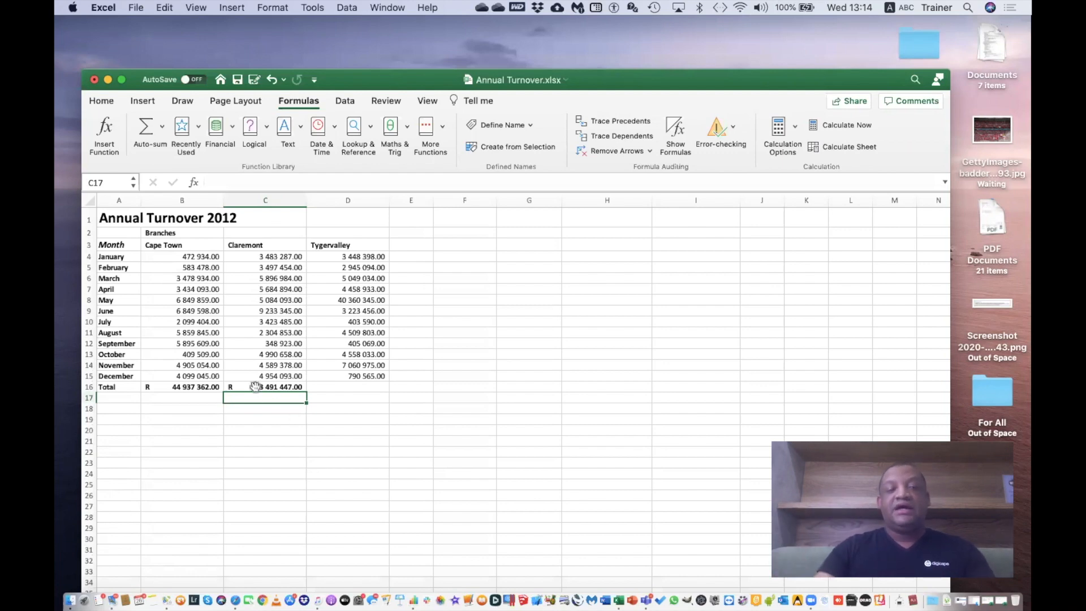
# Copy the Claremont total formula from C16 across to D16 to total the Tygervalley column.
pyautogui.click(254, 385)
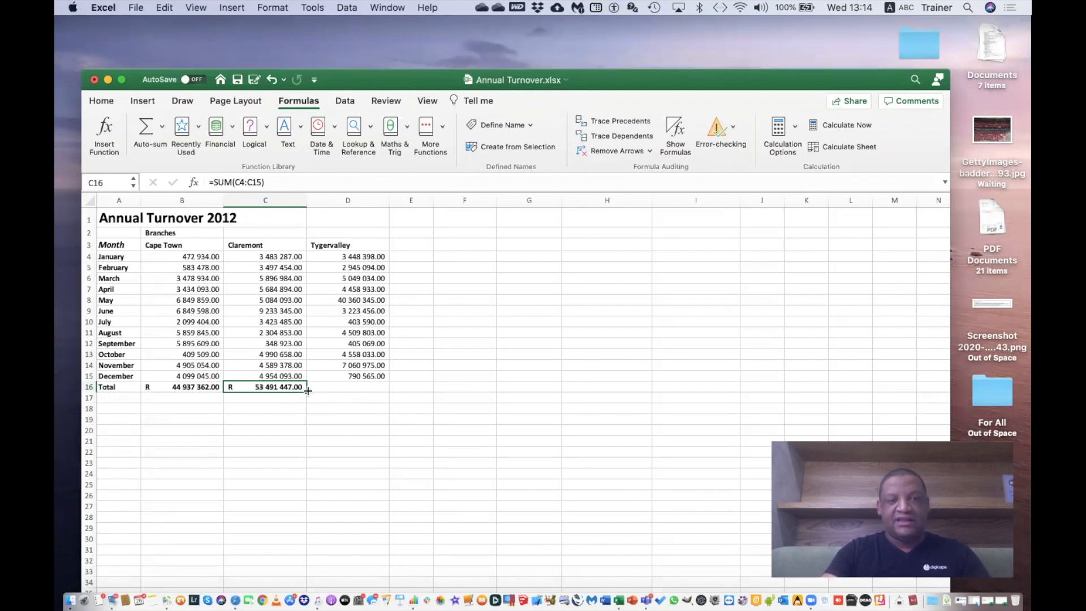
pyautogui.moveTo(307, 390); pyautogui.dragTo(382, 392)
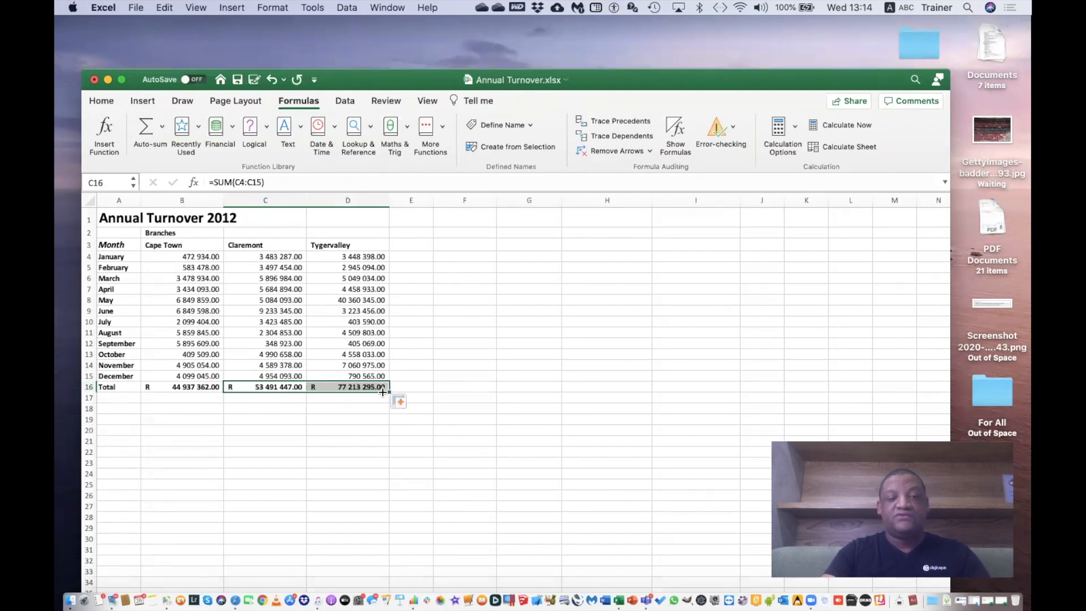
pyautogui.click(419, 464)
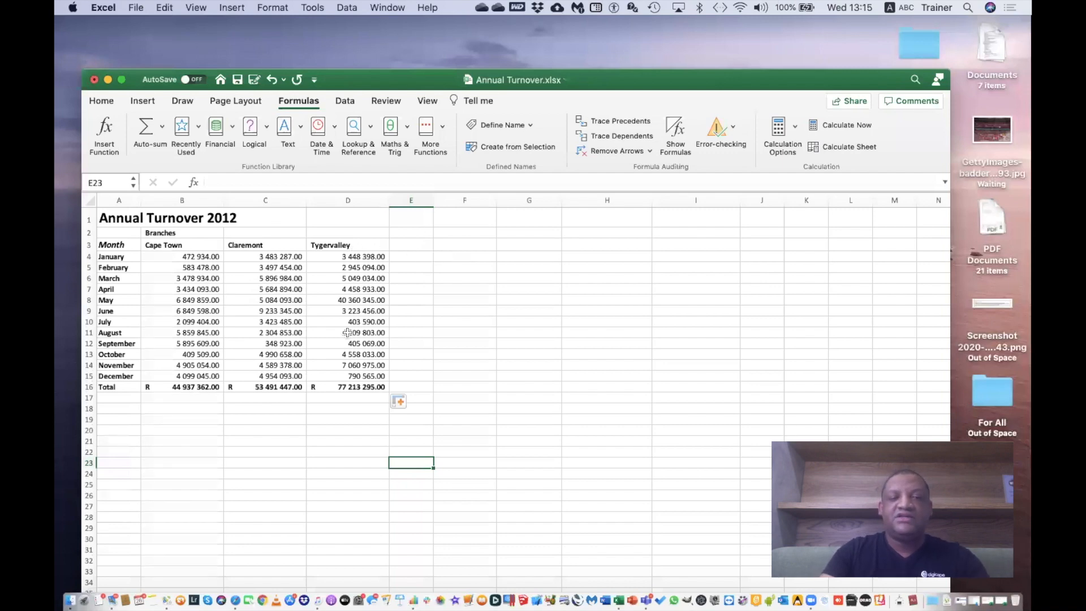
# Reference the January Tygervalley figure in F4 with =D4 and fill the formula down to F16.
pyautogui.click(467, 260)
pyautogui.write('=')
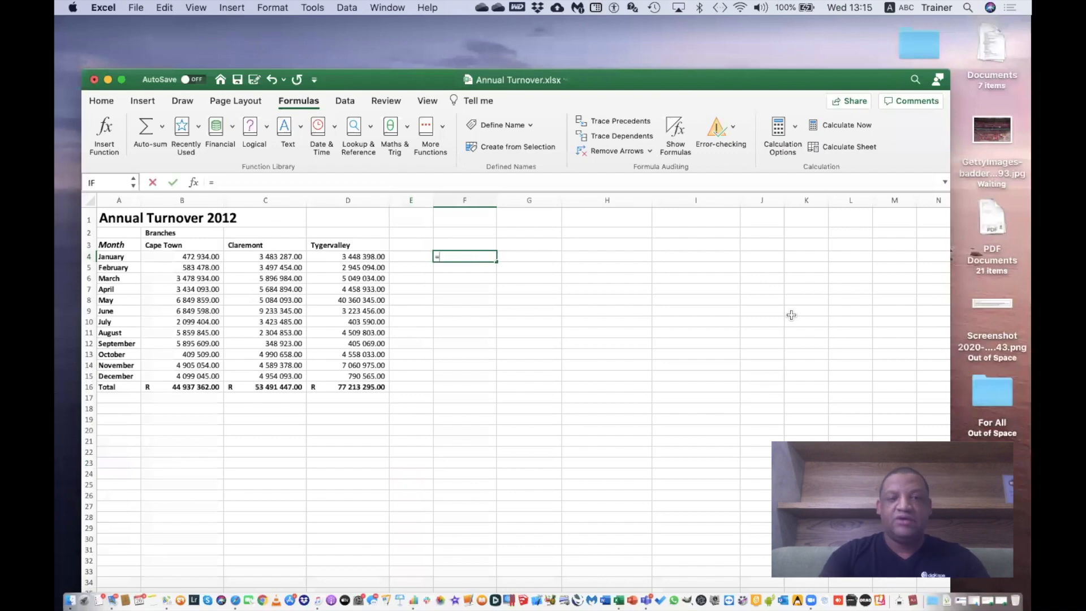
pyautogui.click(351, 258)
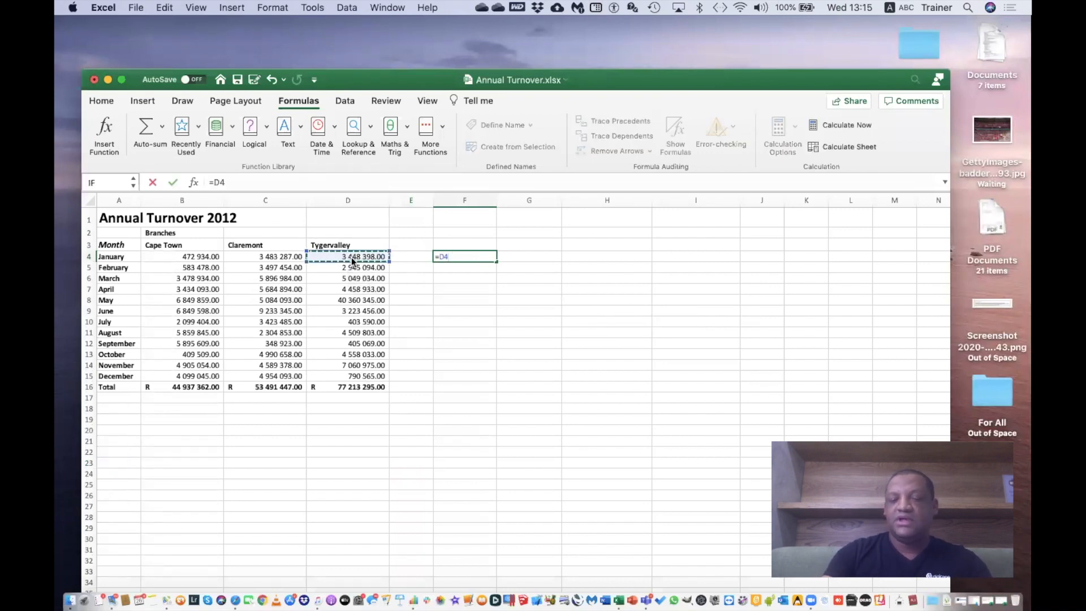
pyautogui.press('Return')
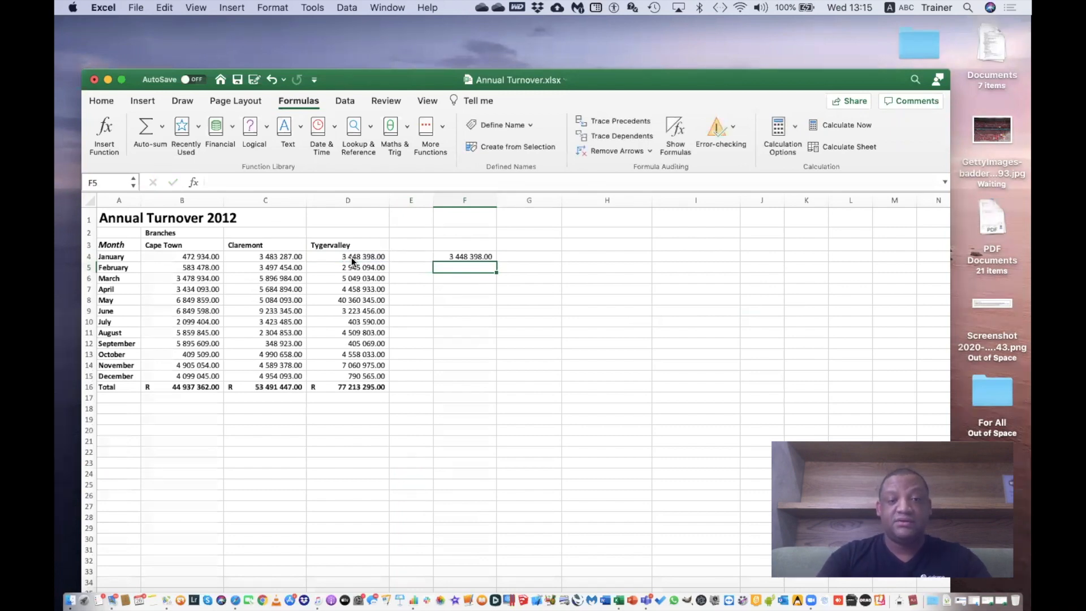
pyautogui.click(485, 256)
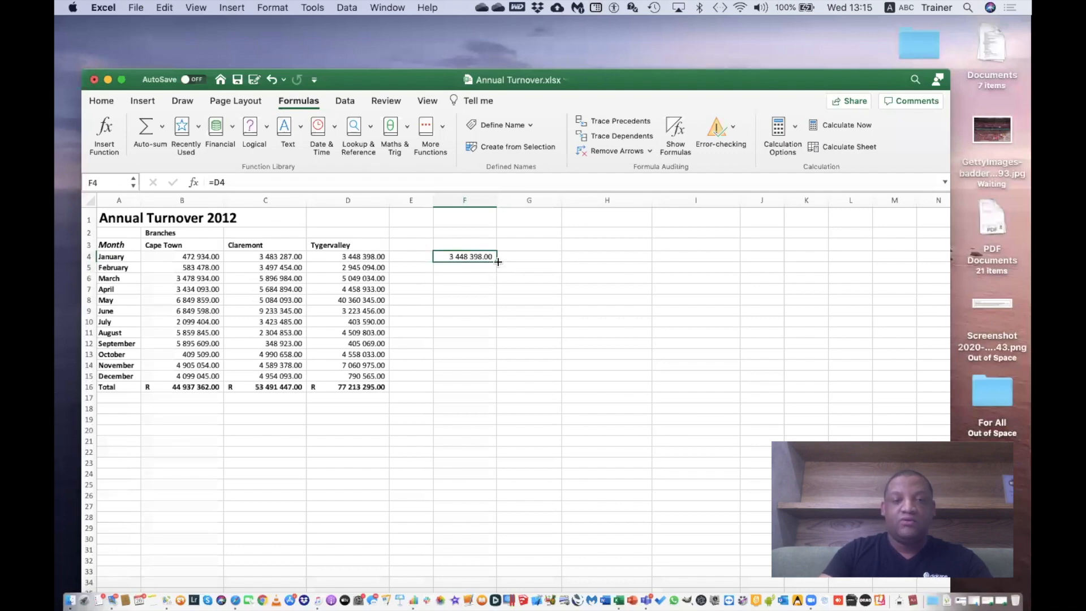
pyautogui.moveTo(497, 261); pyautogui.dragTo(498, 391)
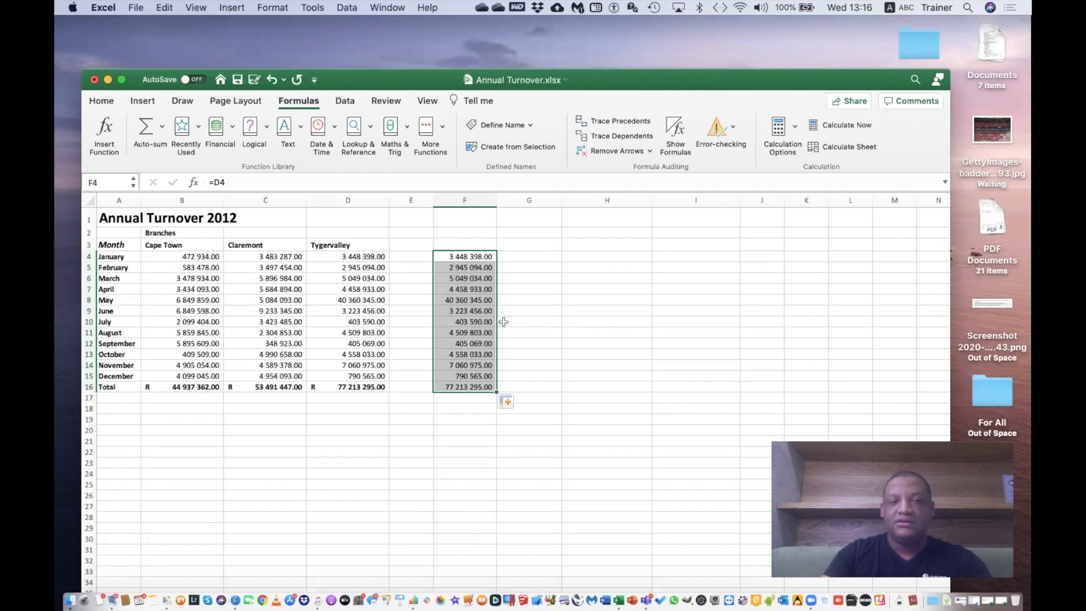
# Check the relative references in the formulas in F4 to F6 against the source figure in D4.
pyautogui.click(541, 320)
pyautogui.click(466, 268)
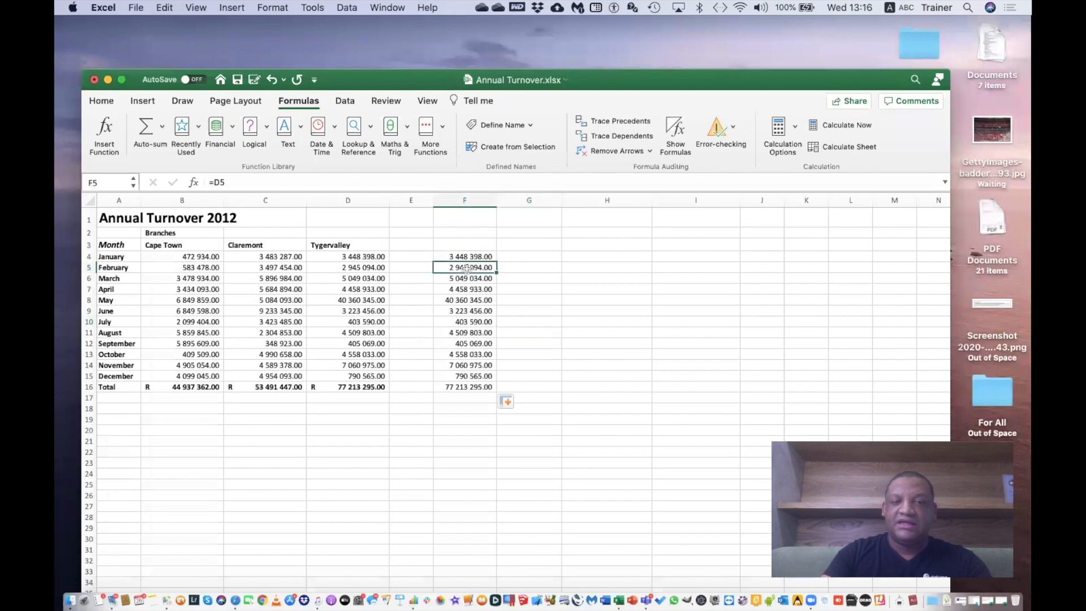
pyautogui.press('Up')
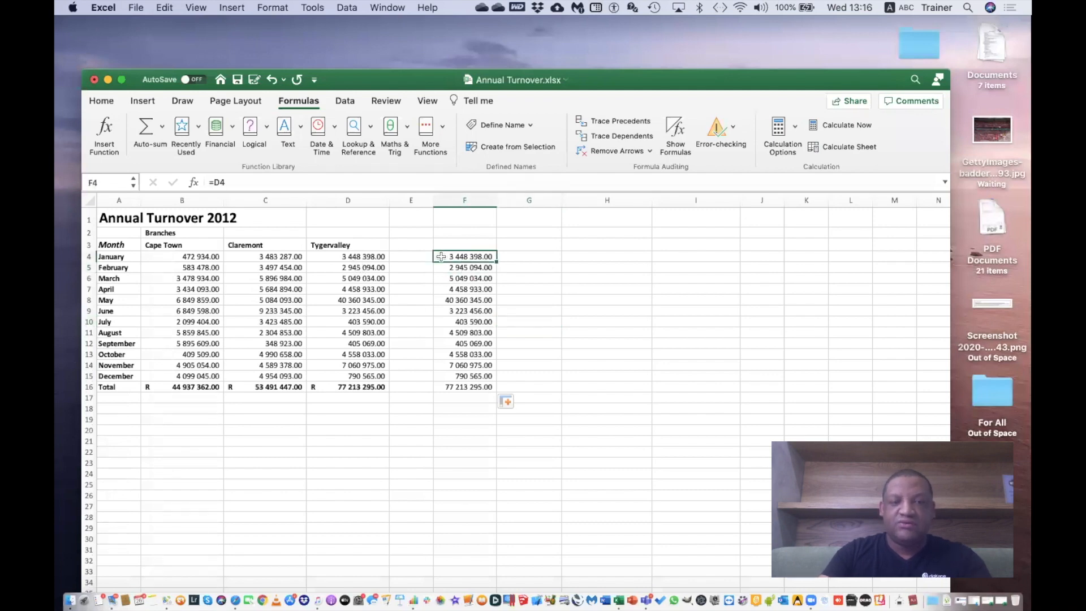
pyautogui.press('Down')
pyautogui.click(485, 278)
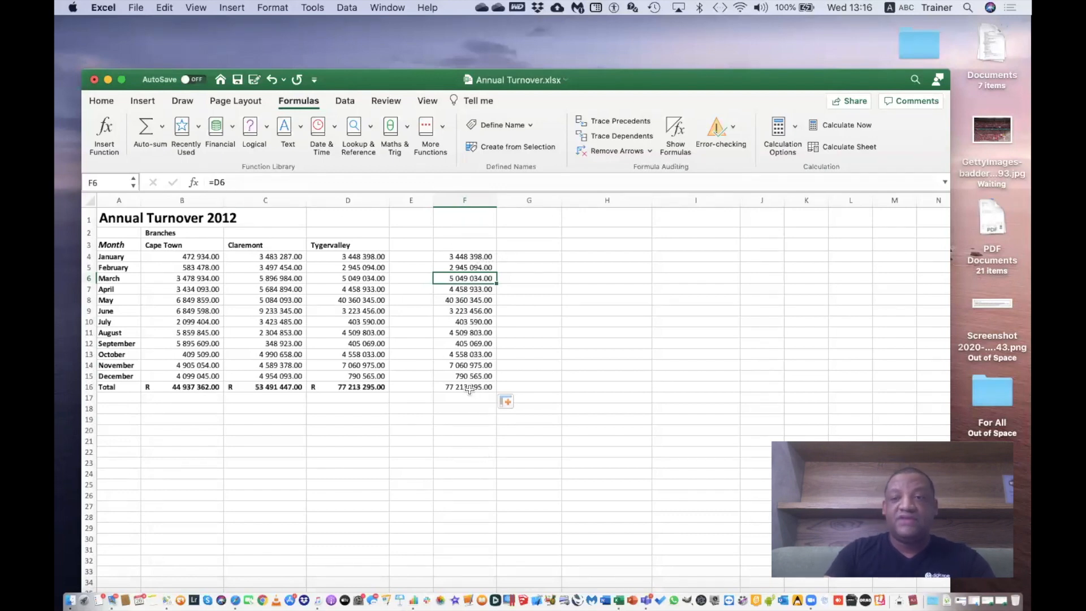
pyautogui.click(361, 258)
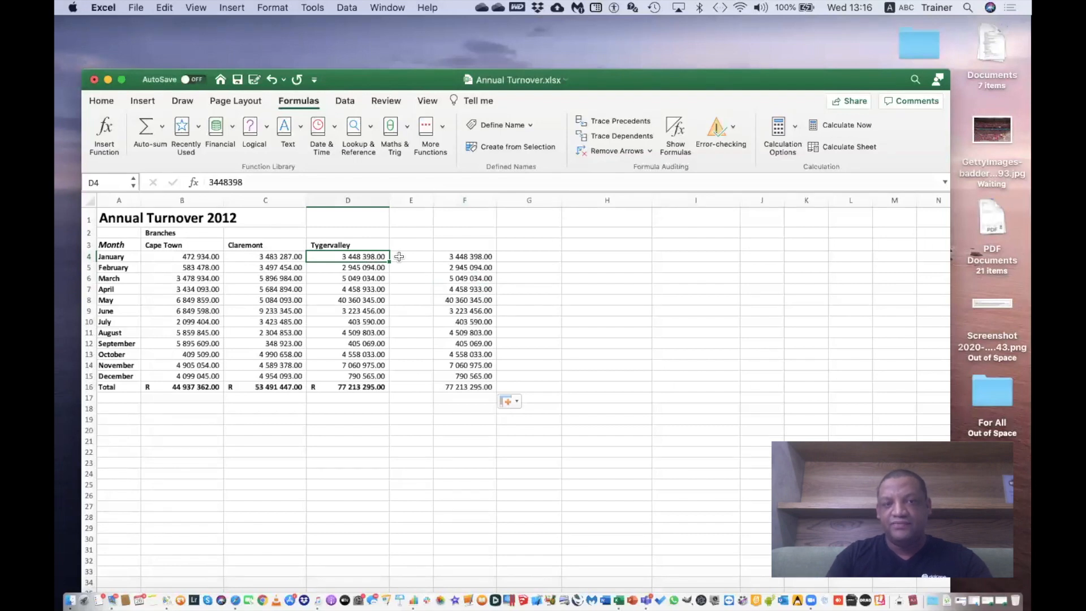
# Reference the January Tygervalley figure in G4 with the absolute reference =$D$4.
pyautogui.click(534, 257)
pyautogui.write('=')
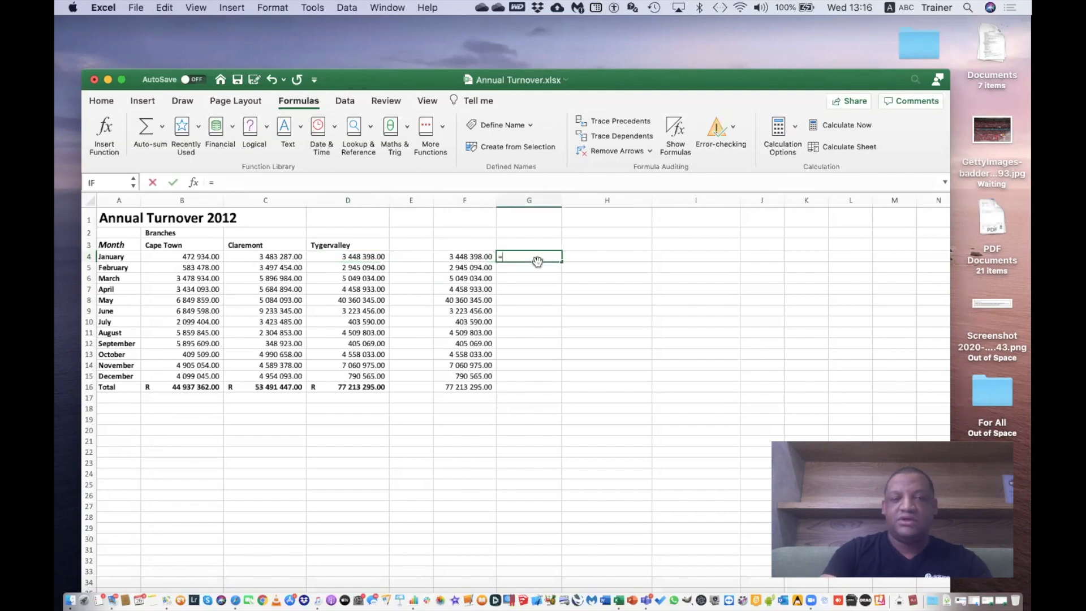
pyautogui.click(350, 254)
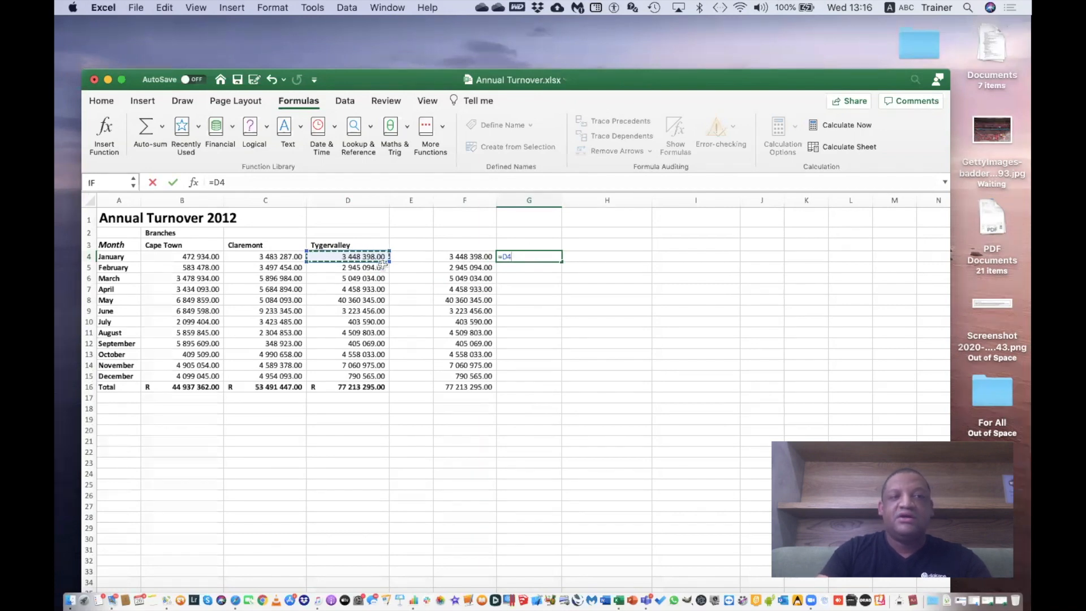
pyautogui.click(503, 256)
pyautogui.write('$')
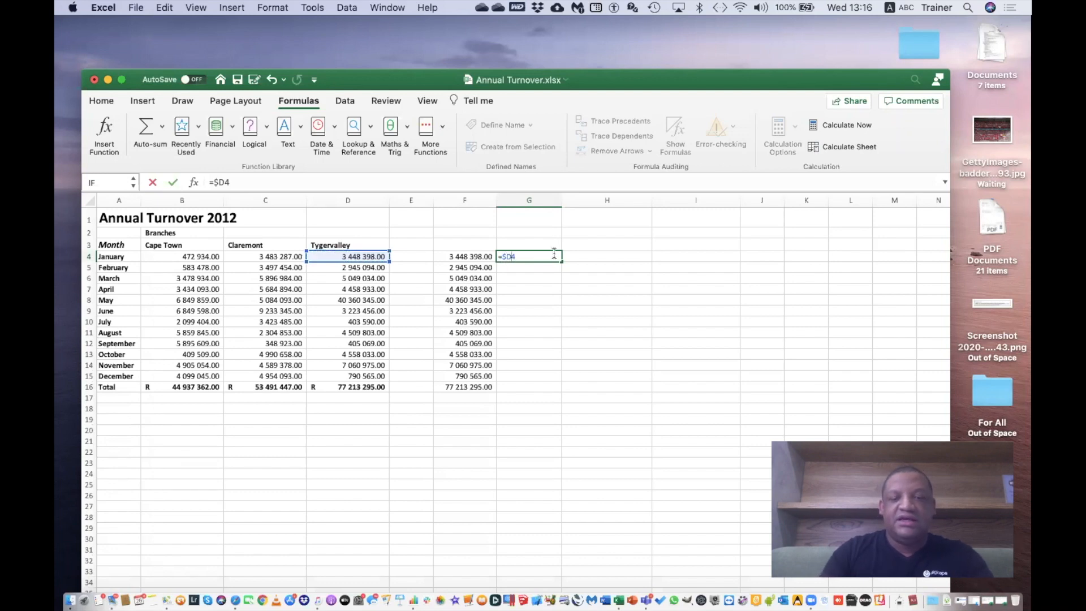
pyautogui.press('Right')
pyautogui.write('$')
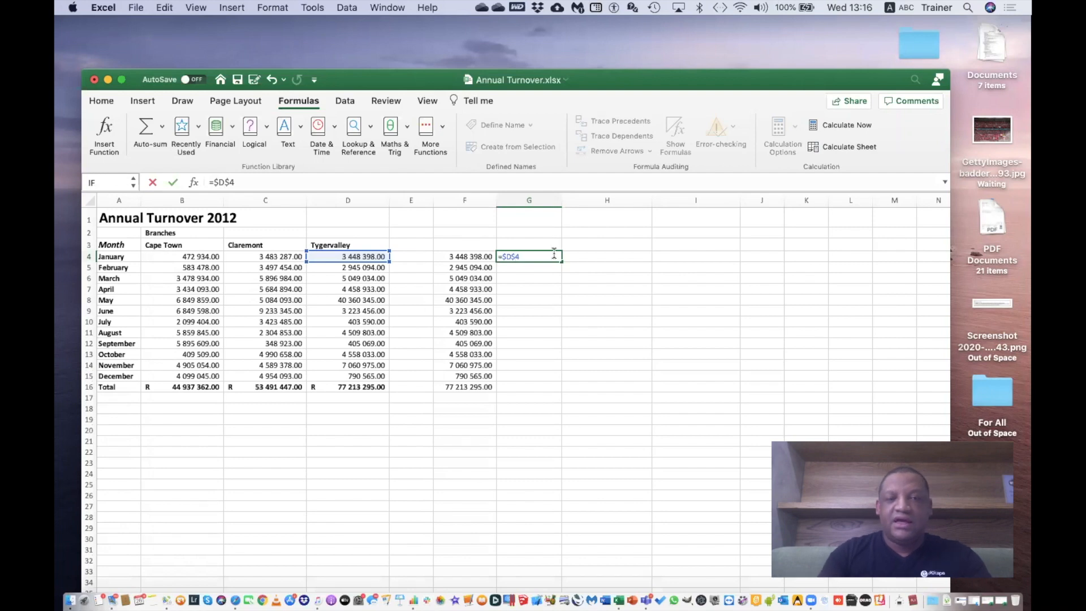
pyautogui.press('Return')
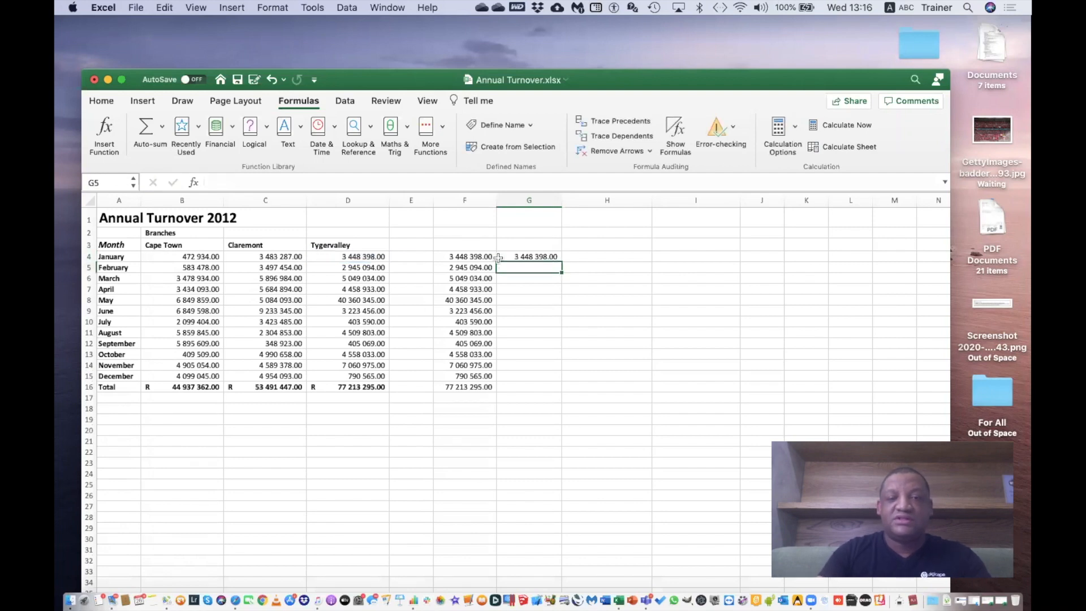
# Fill the absolute reference from G4 down to G16, and clear the filled range G4:G16.
pyautogui.click(505, 256)
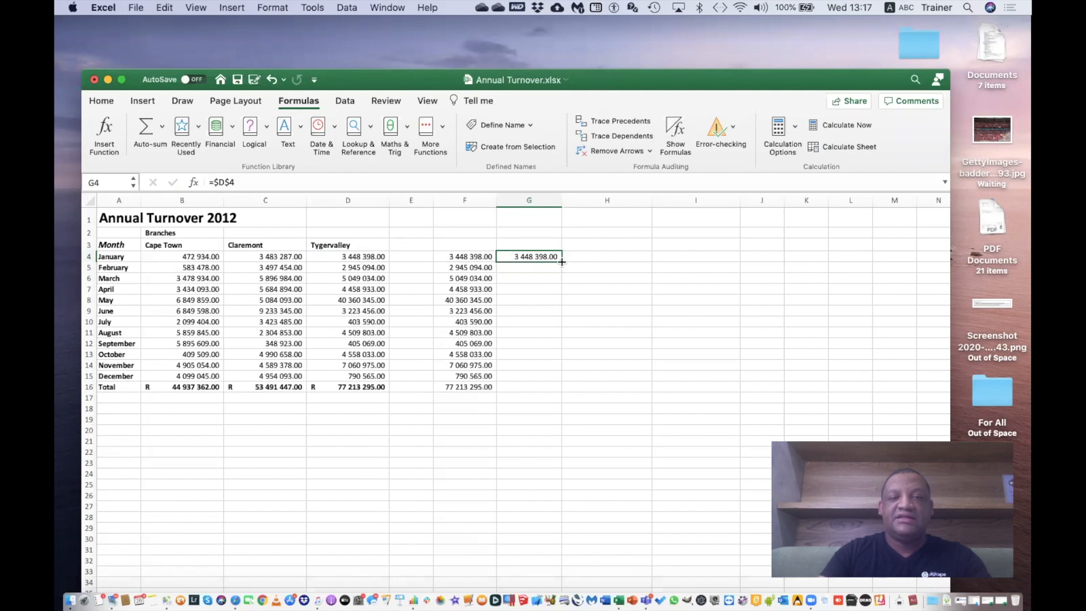
pyautogui.moveTo(561, 261); pyautogui.dragTo(552, 391)
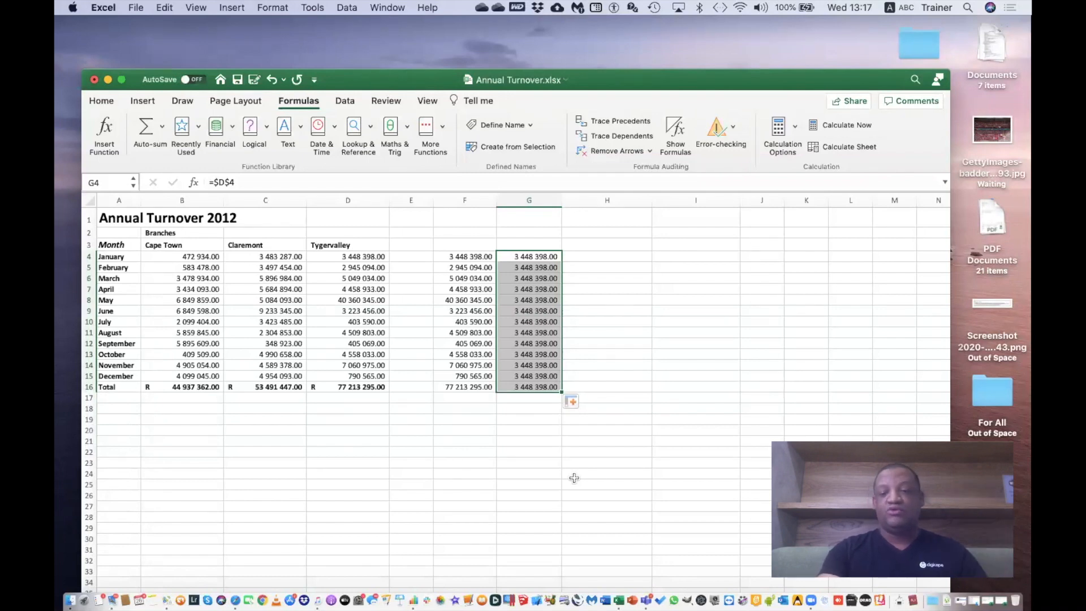
pyautogui.press('Delete')
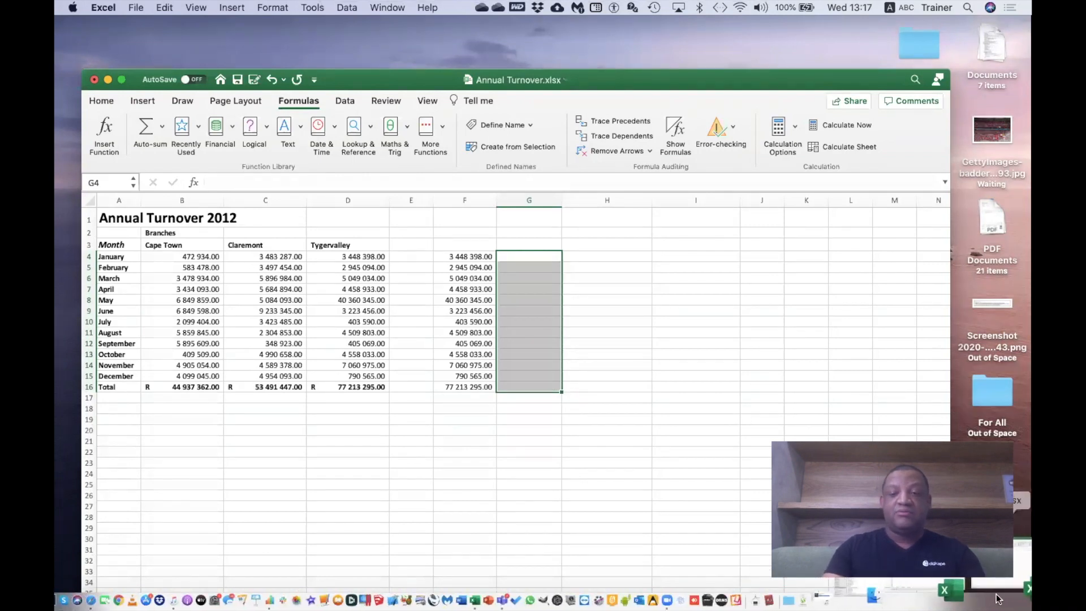
# Switch to Finder and open Cell Referencing.xlsx from the Excel Training Exercise Files folder.
pyautogui.click(1022, 563)
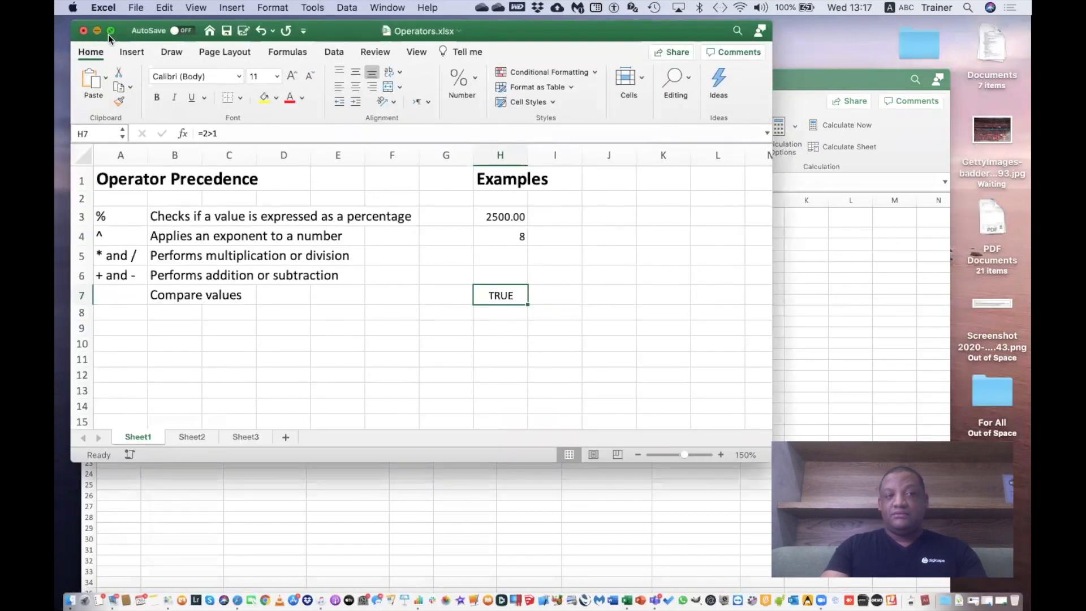
pyautogui.click(98, 31)
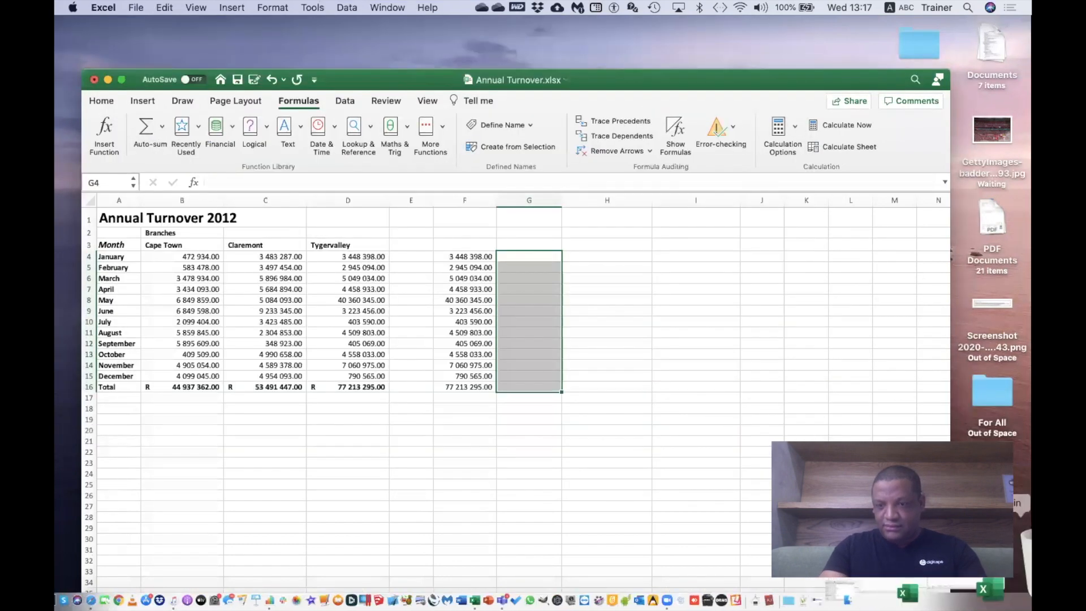
pyautogui.click(902, 591)
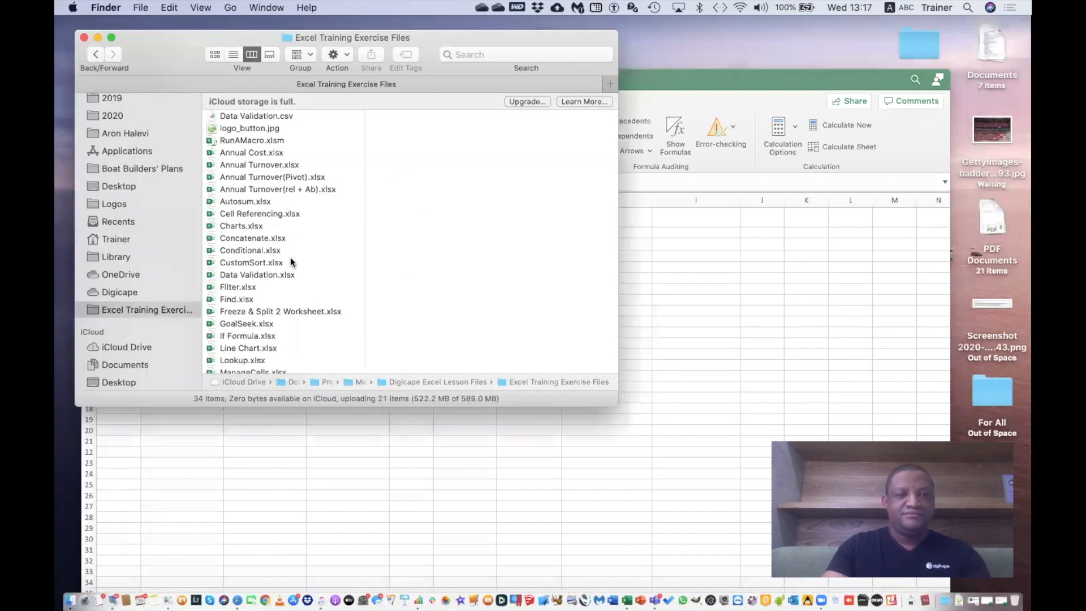
pyautogui.scroll(-2, 284, 262)
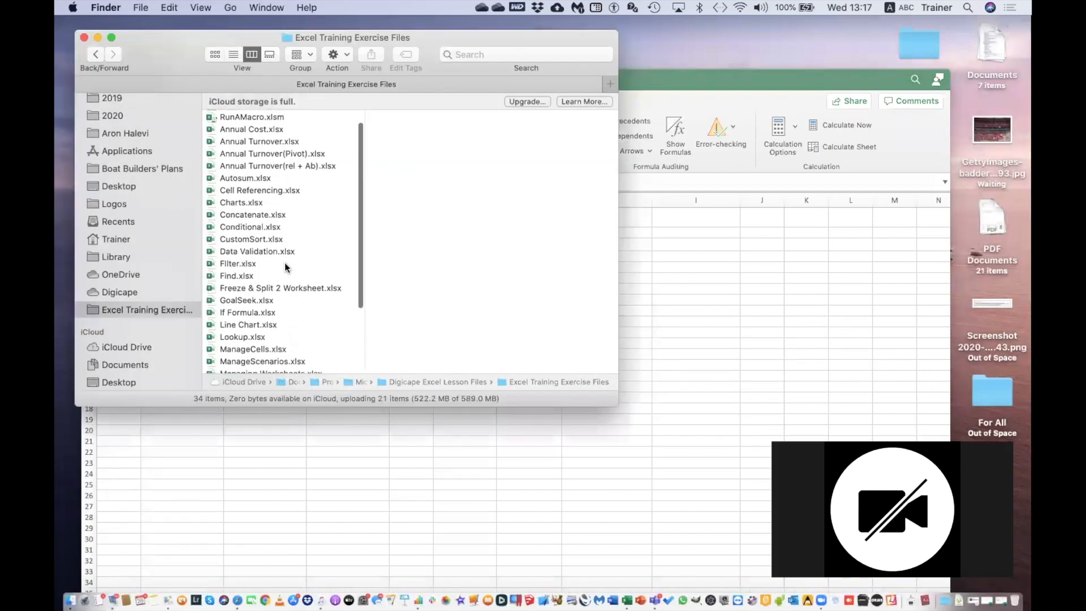
pyautogui.scroll(2, 275, 277)
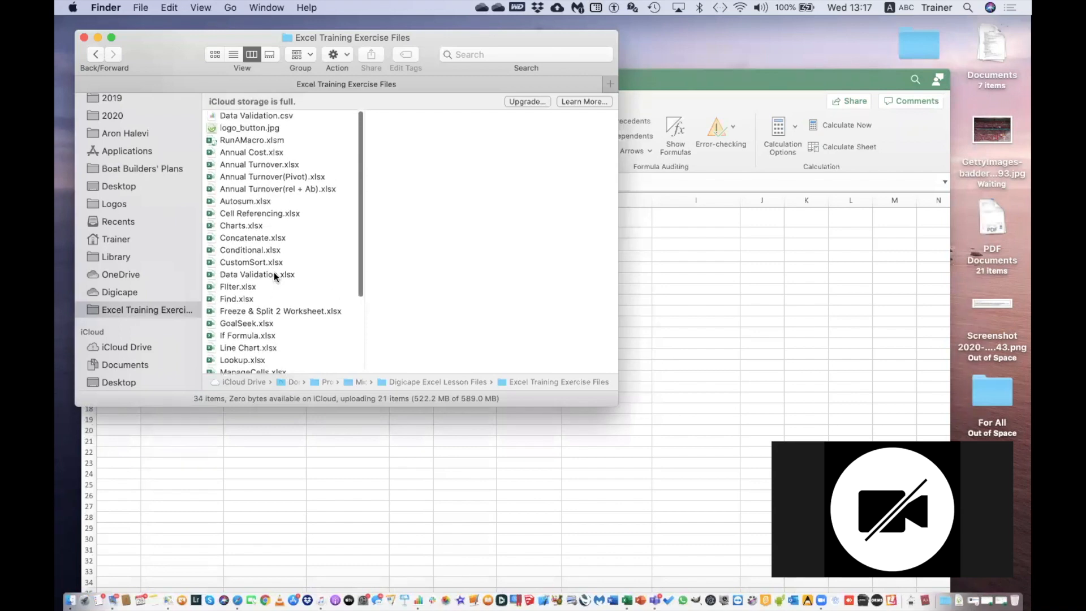
pyautogui.click(270, 215)
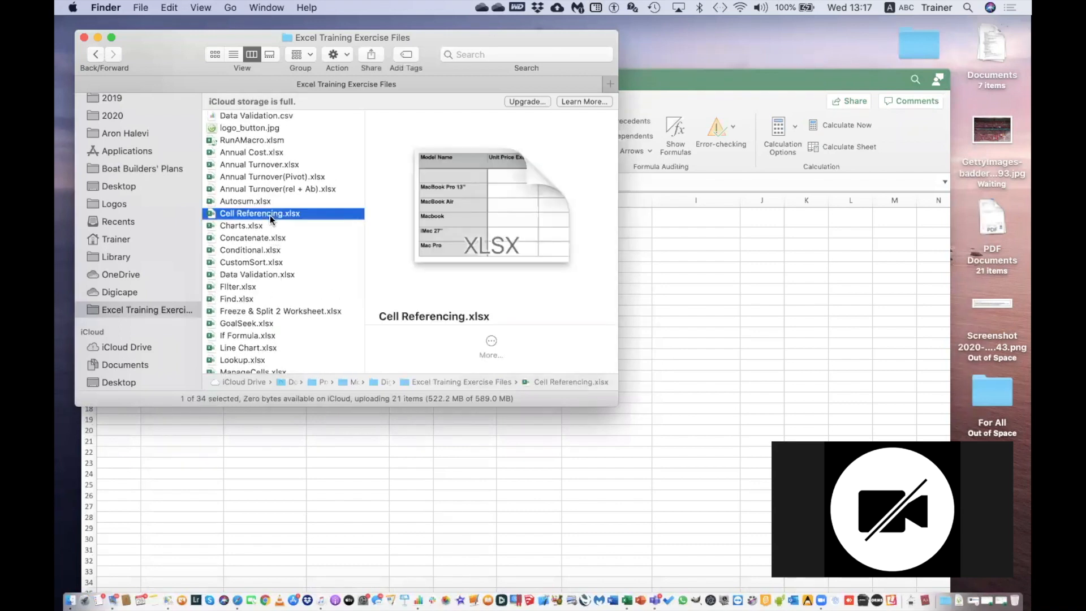
pyautogui.doubleClick(268, 213)
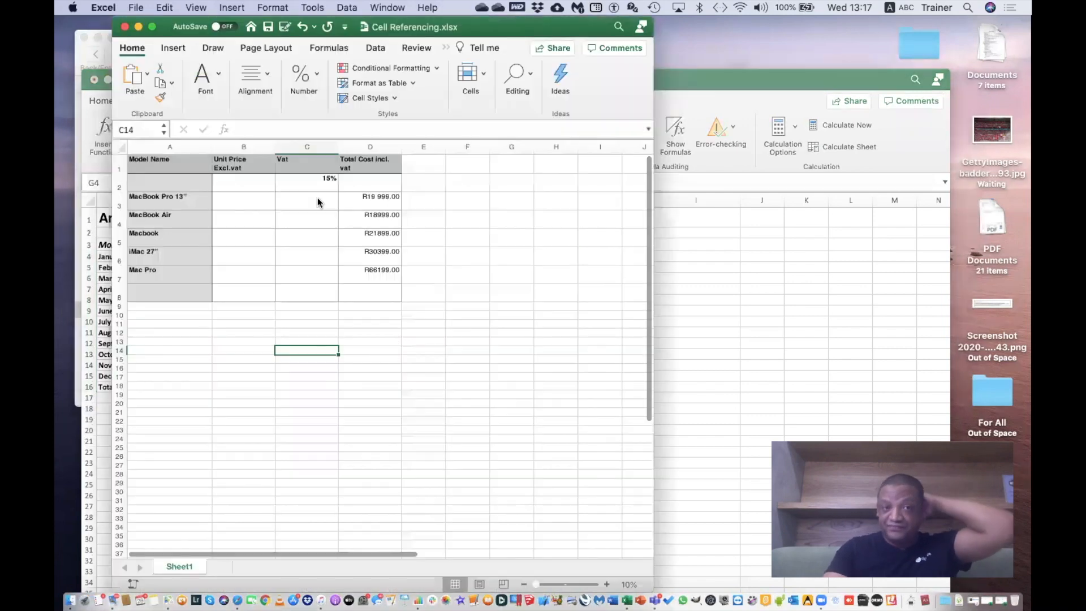
# Change the VAT rate in C2 to 10%.
pyautogui.click(328, 179)
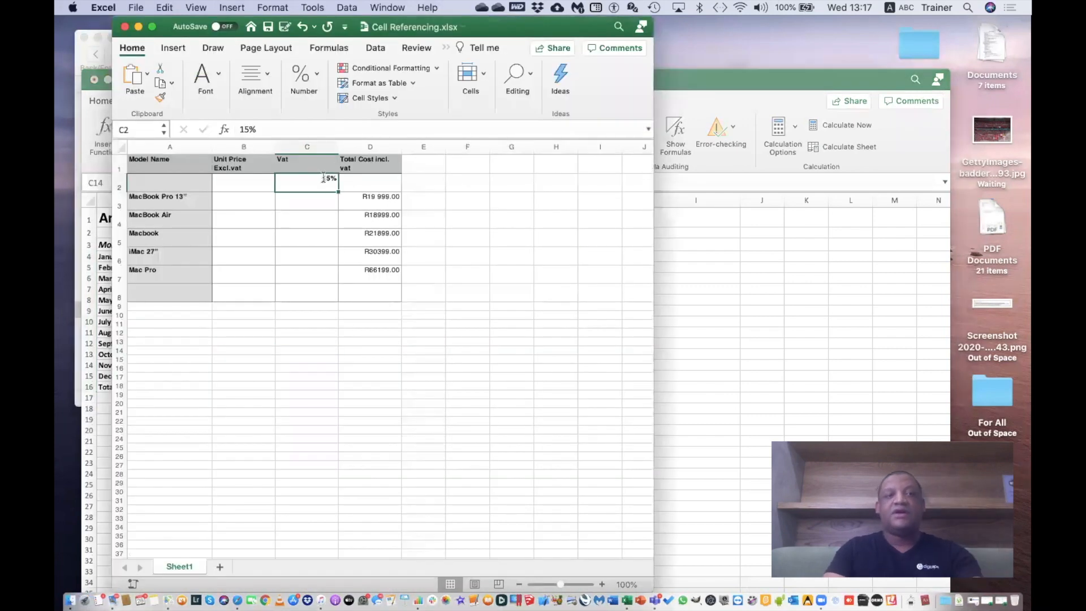
pyautogui.doubleClick(328, 179)
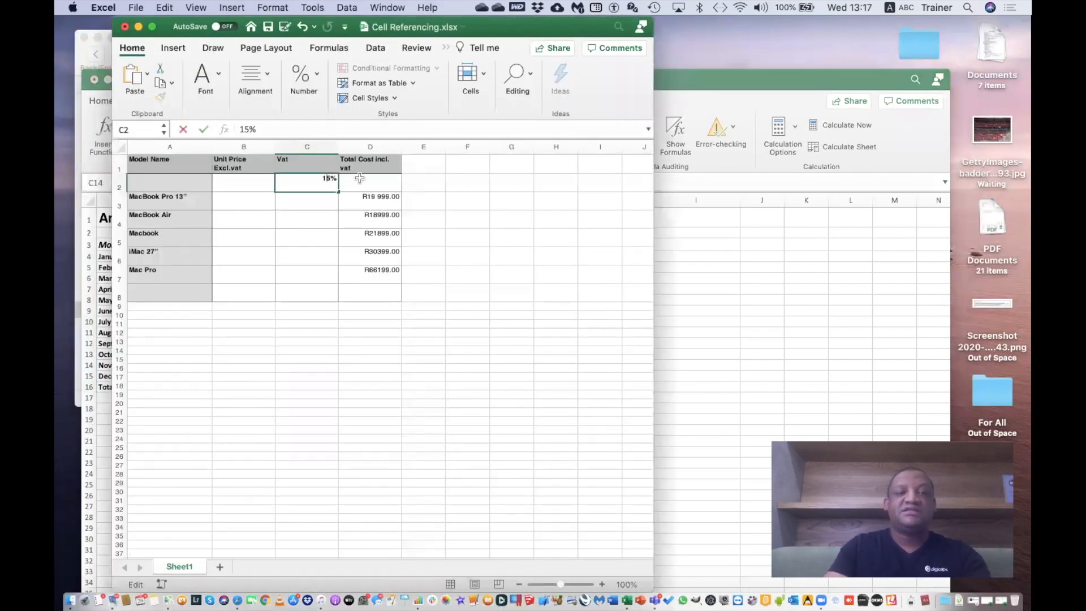
pyautogui.write('0')
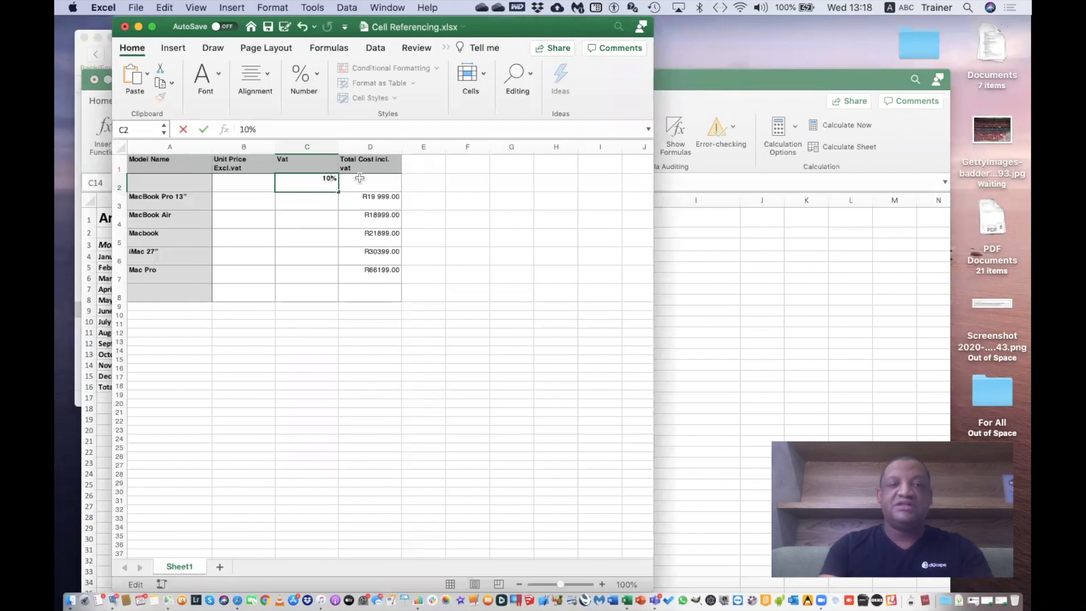
pyautogui.click(447, 218)
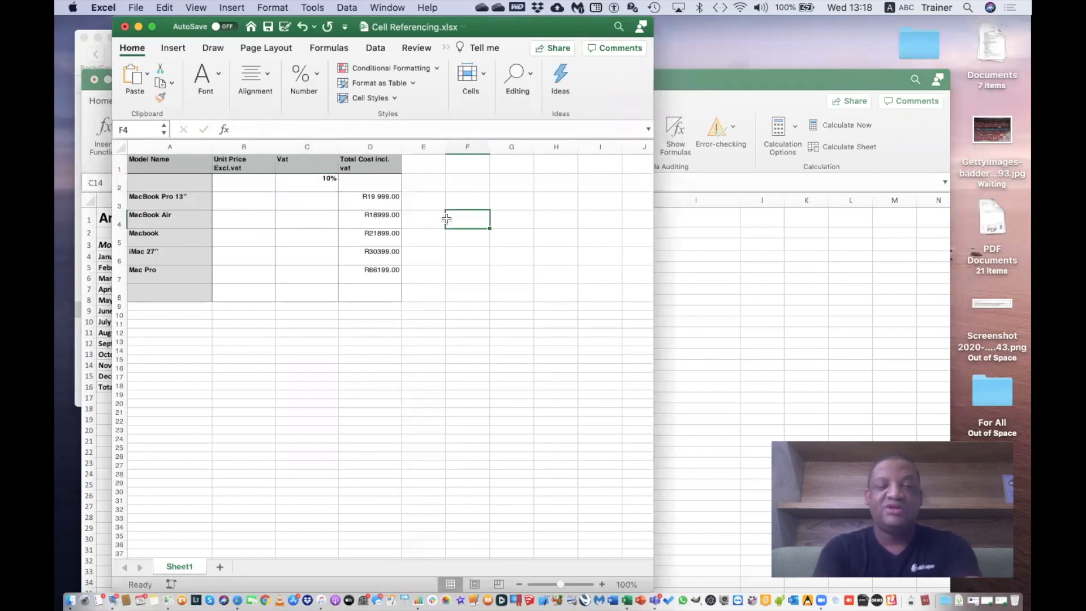
pyautogui.click(311, 189)
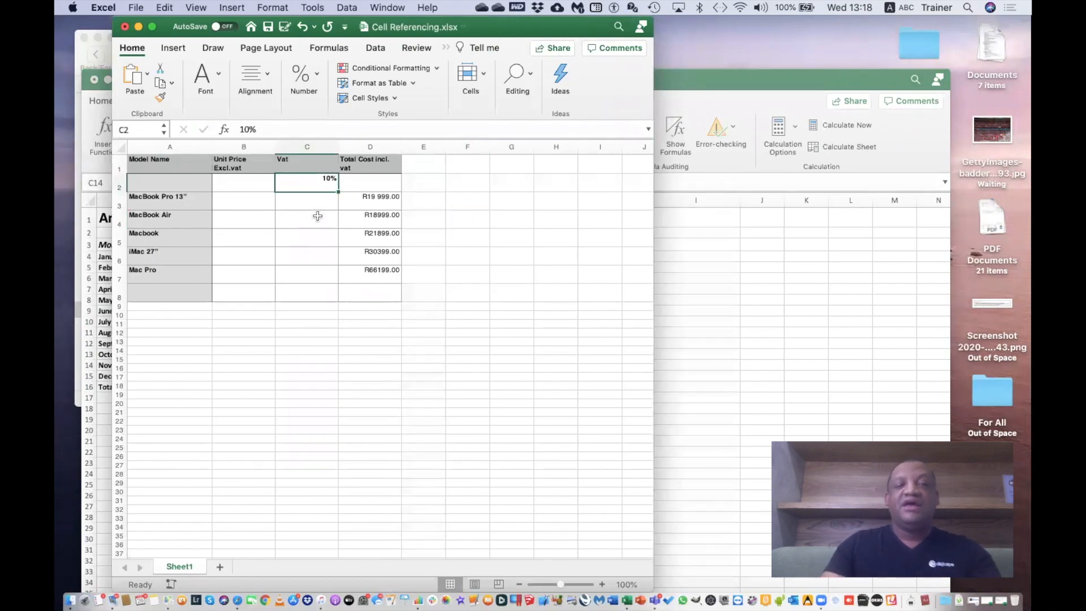
# Calculate the VAT for the MacBook Pro 13" in C3 with the formula =D3*C2.
pyautogui.click(396, 205)
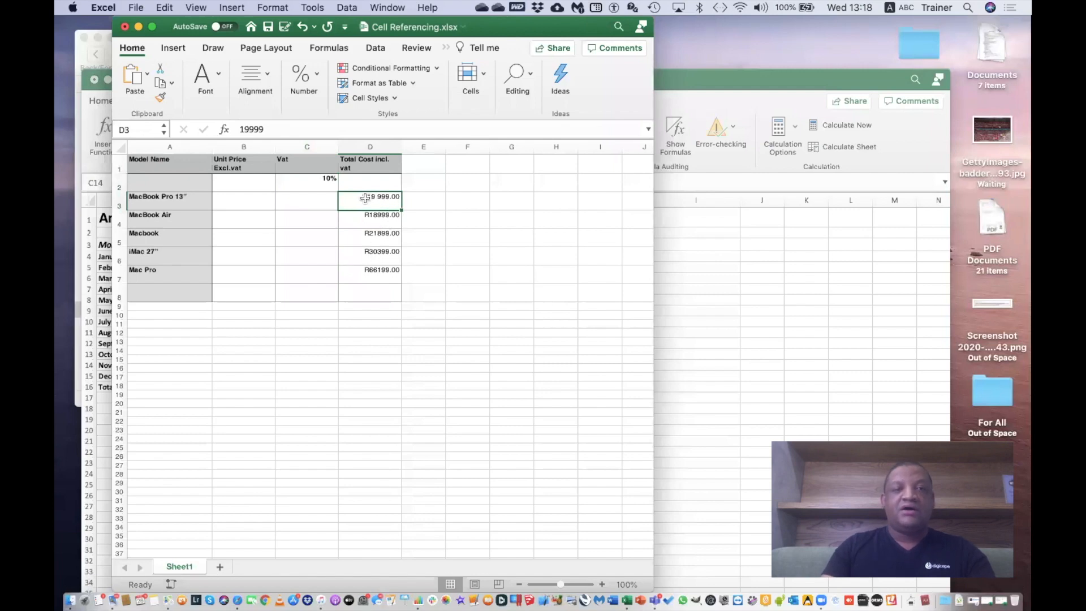
pyautogui.click(319, 202)
pyautogui.write('=')
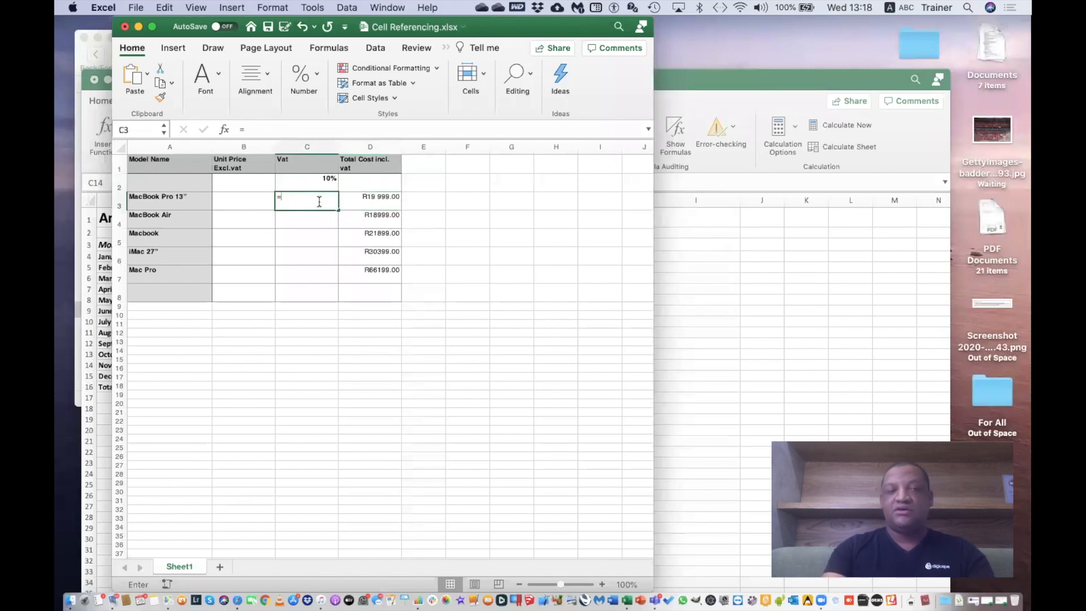
pyautogui.click(377, 205)
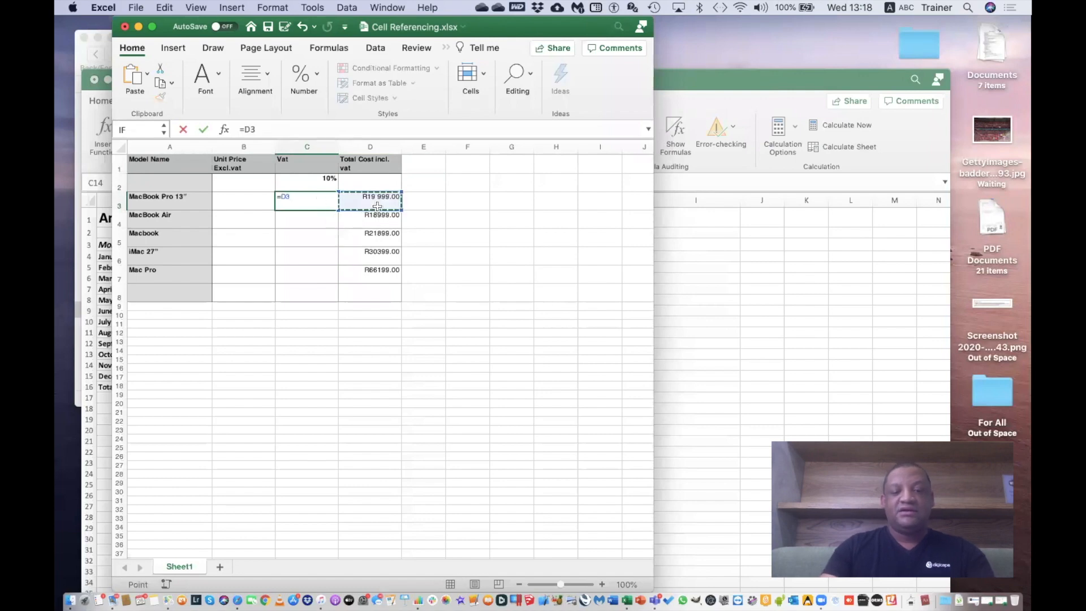
pyautogui.write('*')
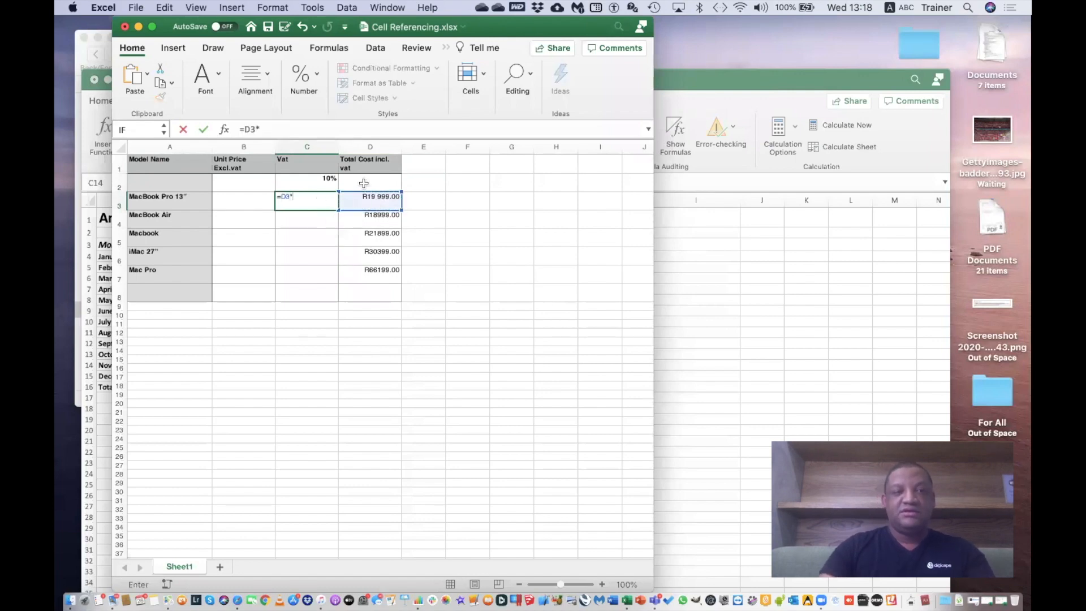
pyautogui.click(322, 181)
pyautogui.press('Return')
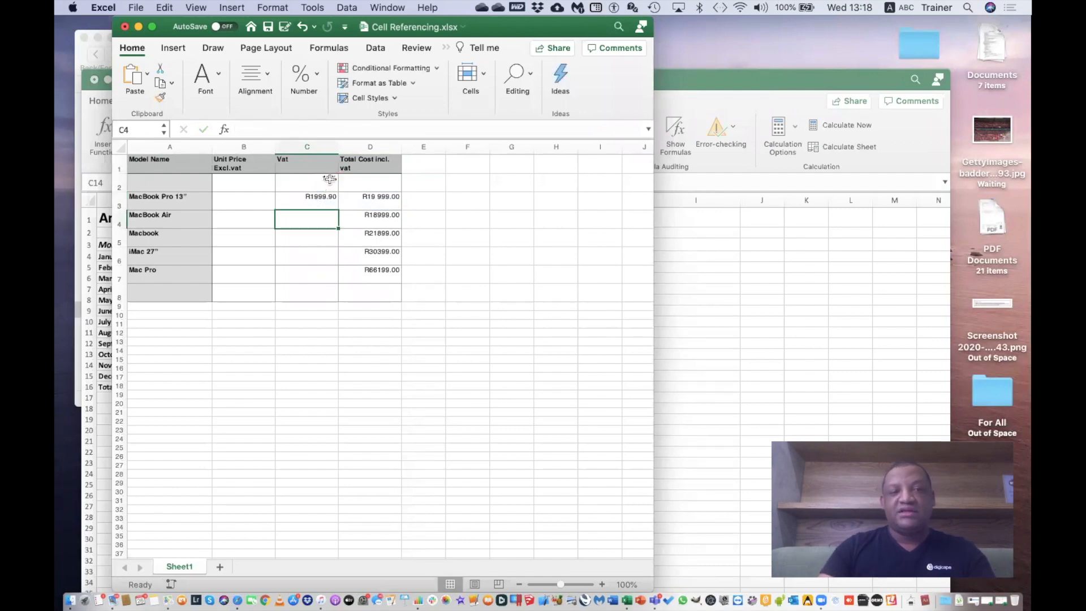
# Fill the VAT formula from C3 down to C7 and widen column C.
pyautogui.click(330, 180)
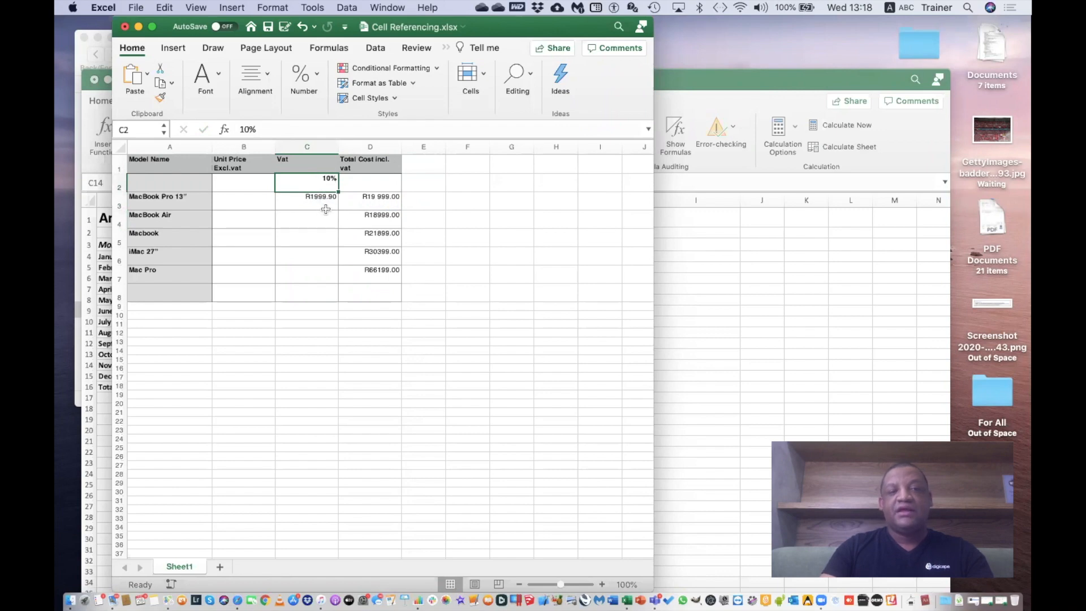
pyautogui.click(326, 208)
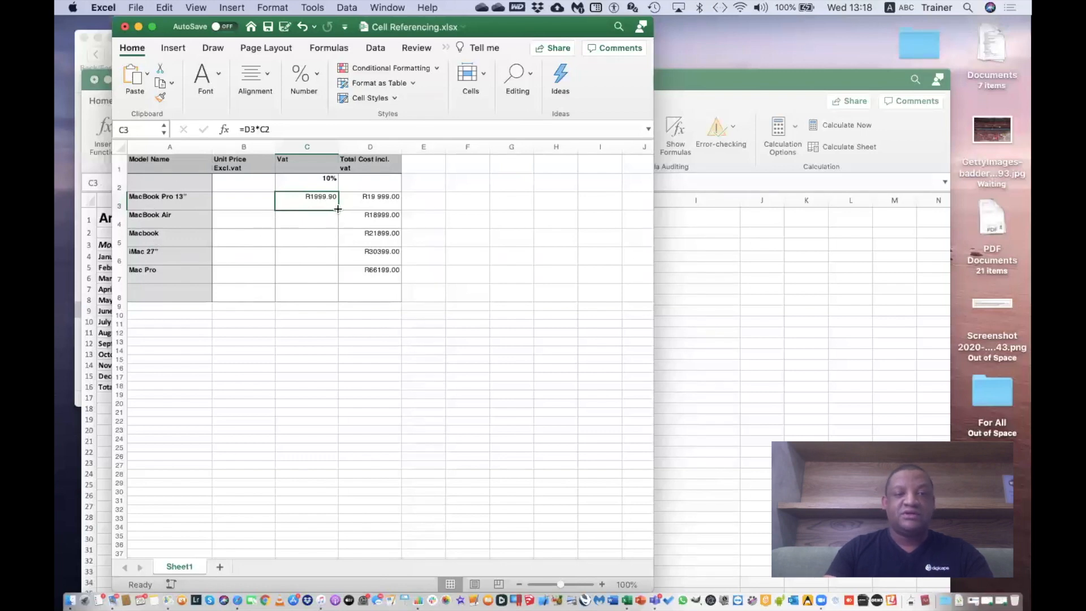
pyautogui.moveTo(338, 209); pyautogui.dragTo(330, 278)
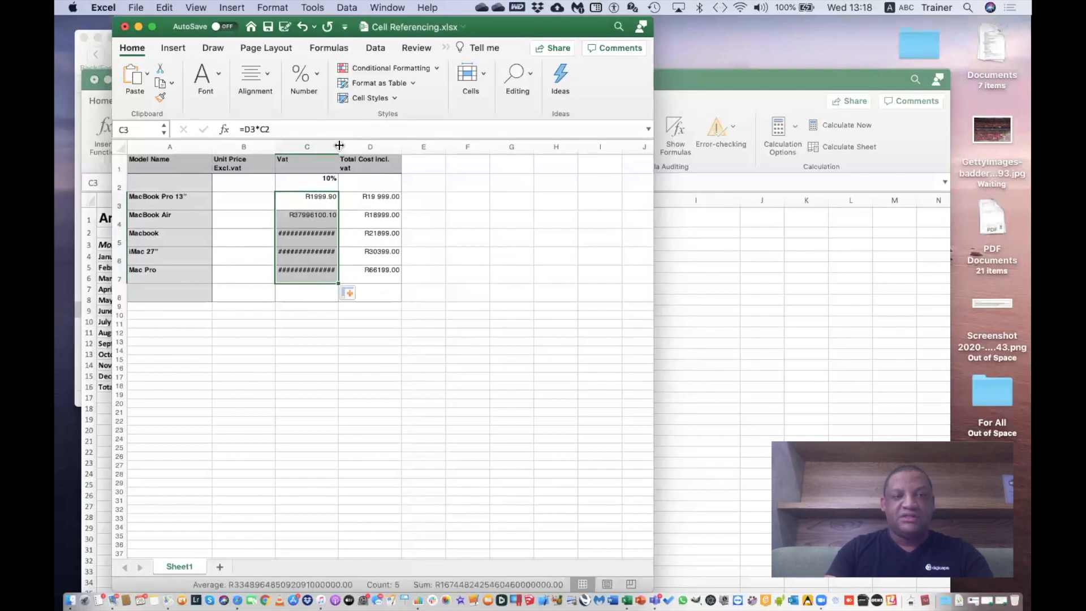
pyautogui.moveTo(339, 145); pyautogui.dragTo(364, 145)
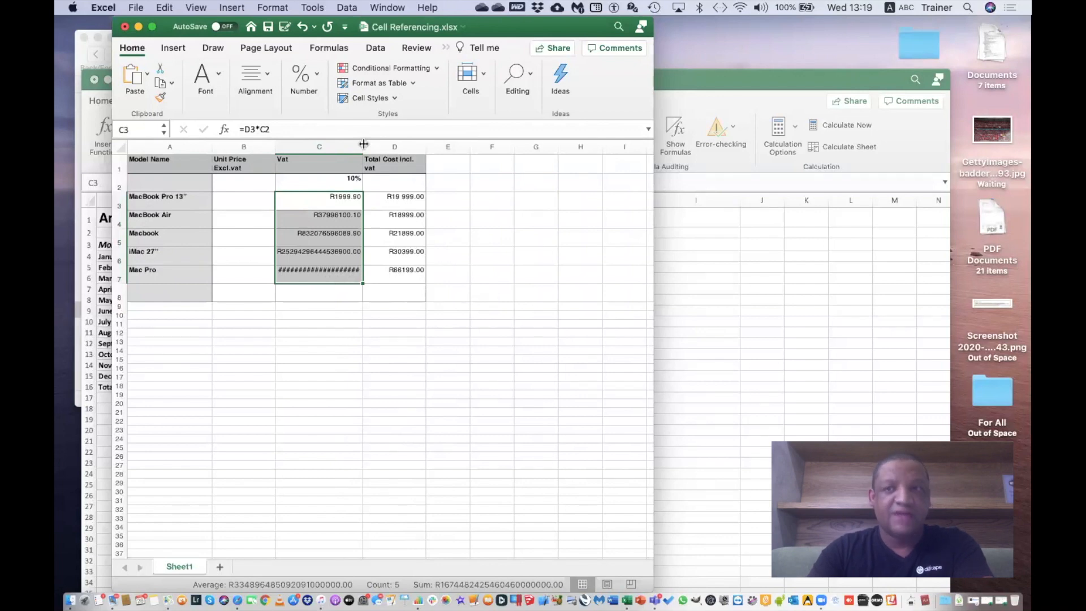
# Examine which cells the VAT formulas in C3, C4 and C5 refer to.
pyautogui.click(336, 199)
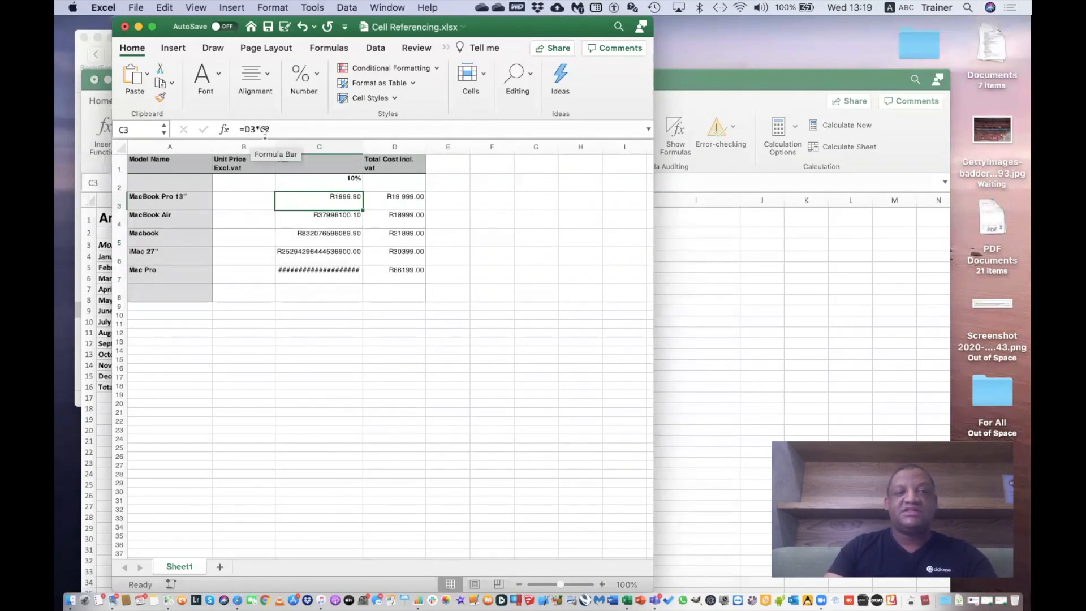
pyautogui.doubleClick(334, 198)
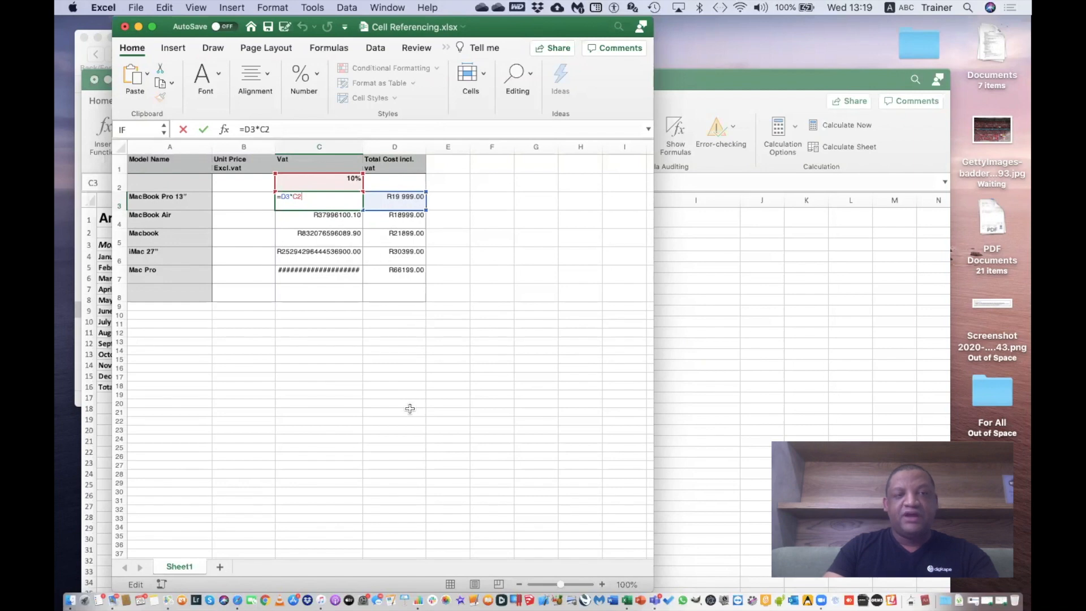
pyautogui.press('Return')
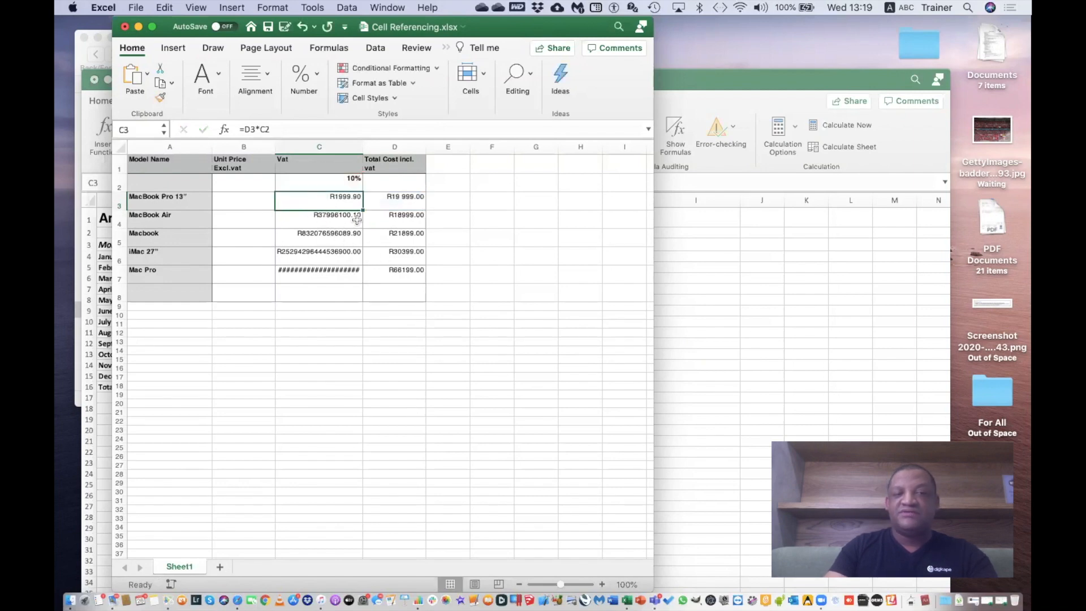
pyautogui.click(327, 225)
pyautogui.doubleClick(327, 224)
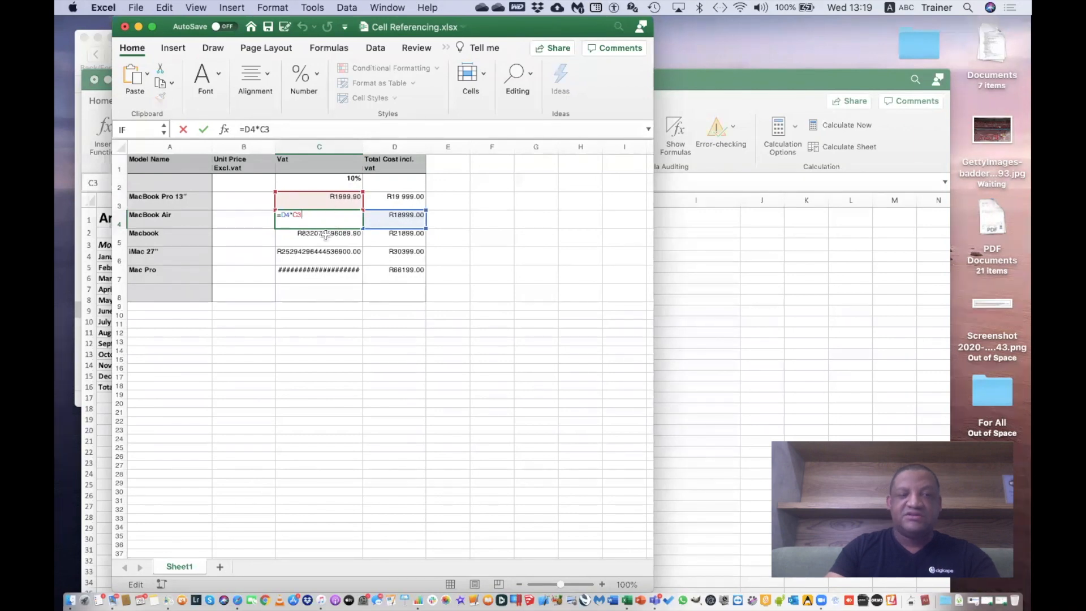
pyautogui.press('Return')
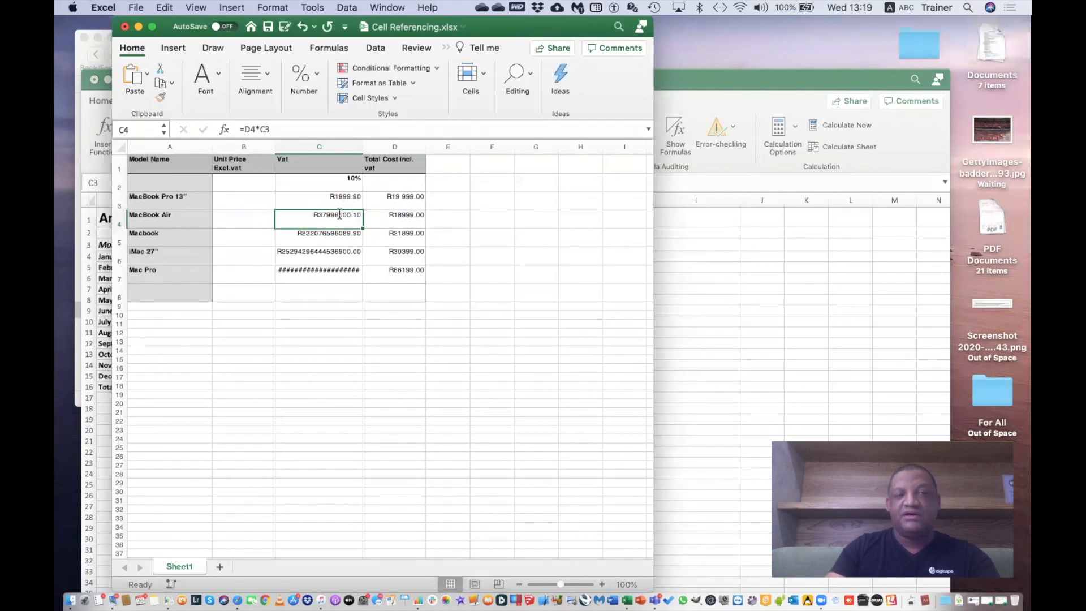
pyautogui.doubleClick(336, 240)
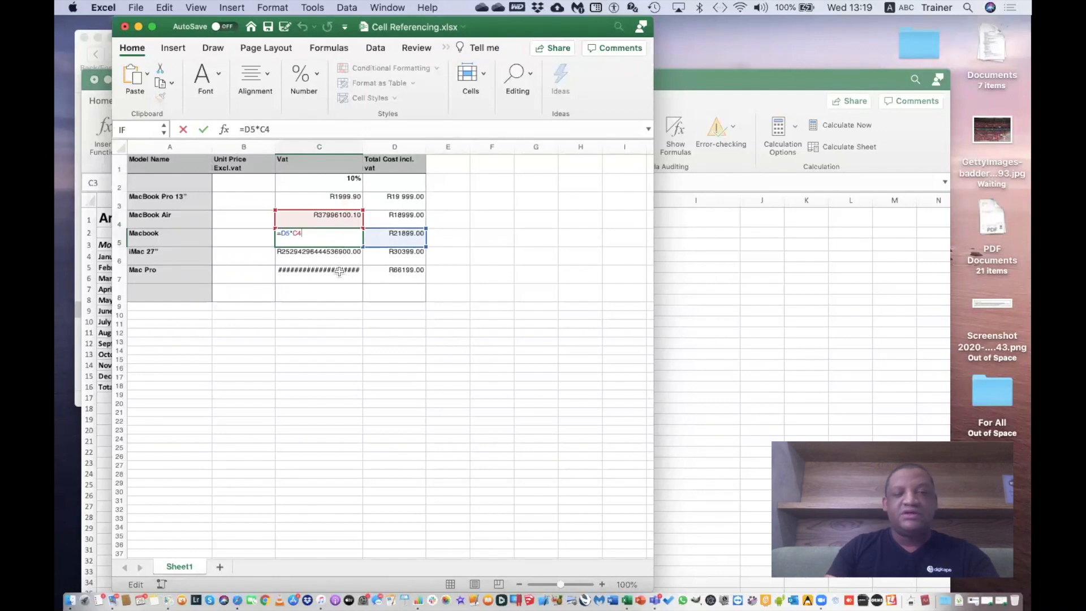
pyautogui.press('Return')
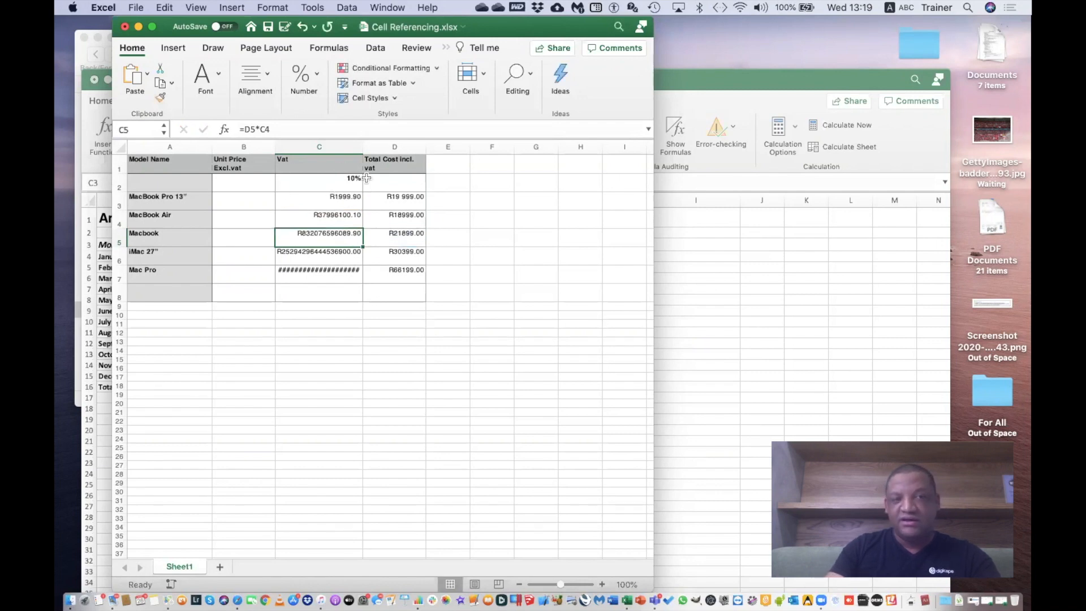
# Make the VAT rate reference in C3 absolute so the formula reads =D3*$C$2.
pyautogui.click(342, 203)
pyautogui.doubleClick(343, 203)
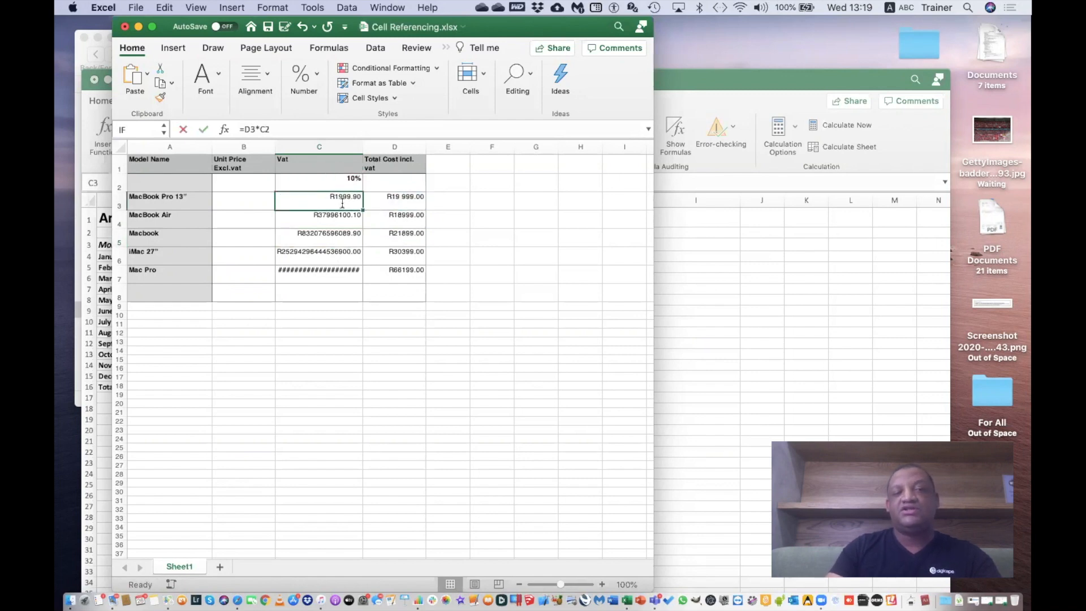
pyautogui.press('Escape')
pyautogui.doubleClick(342, 203)
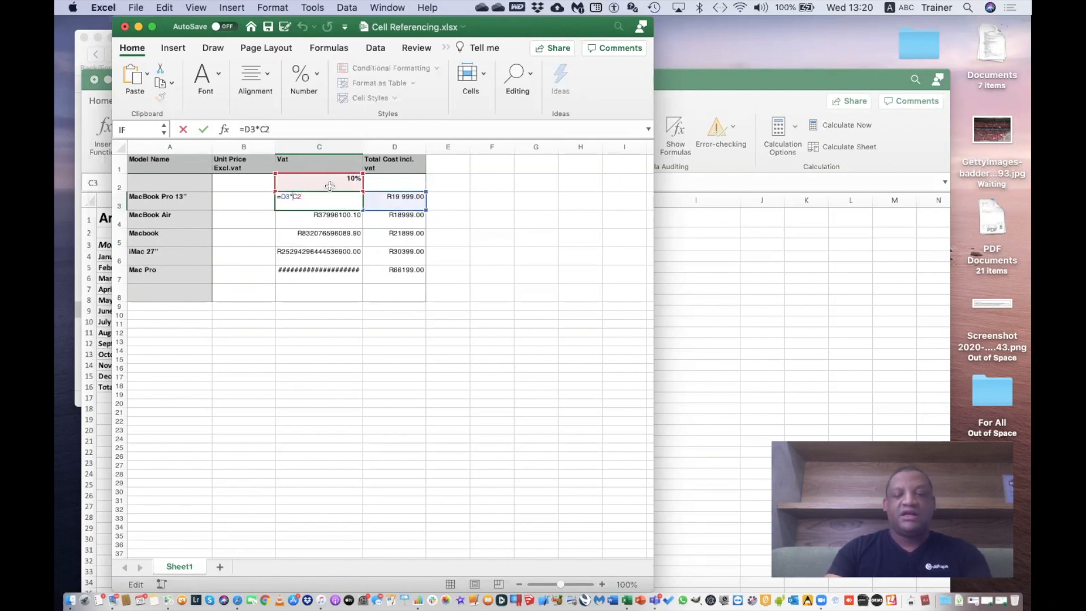
pyautogui.write('$')
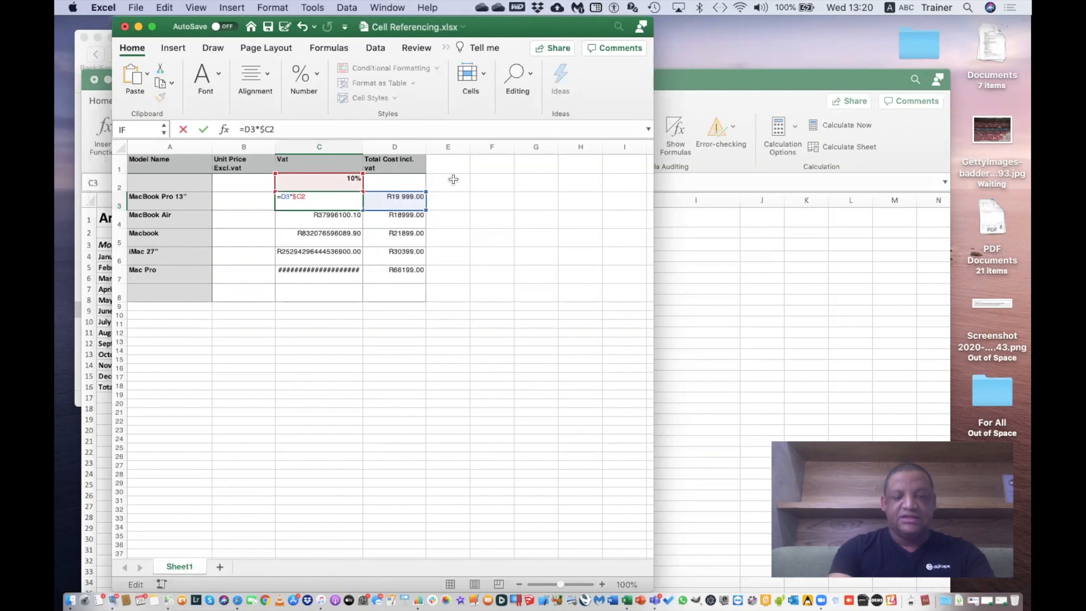
pyautogui.press('Right')
pyautogui.write('$')
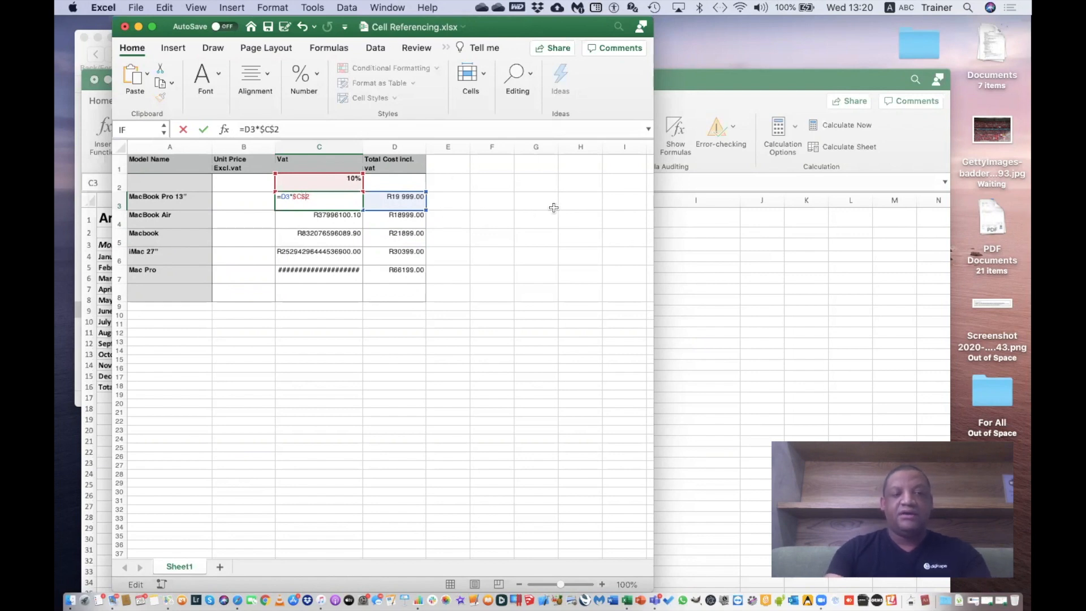
pyautogui.press('Return')
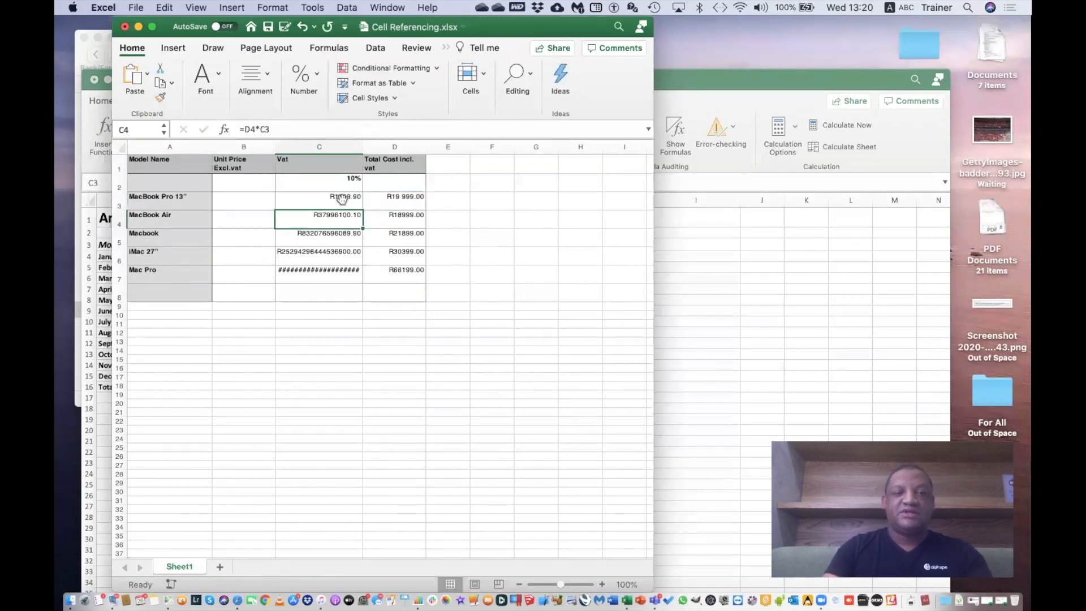
# Fill the VAT formula from C3 down to C7 and check the cell references in C3 and C4.
pyautogui.click(341, 199)
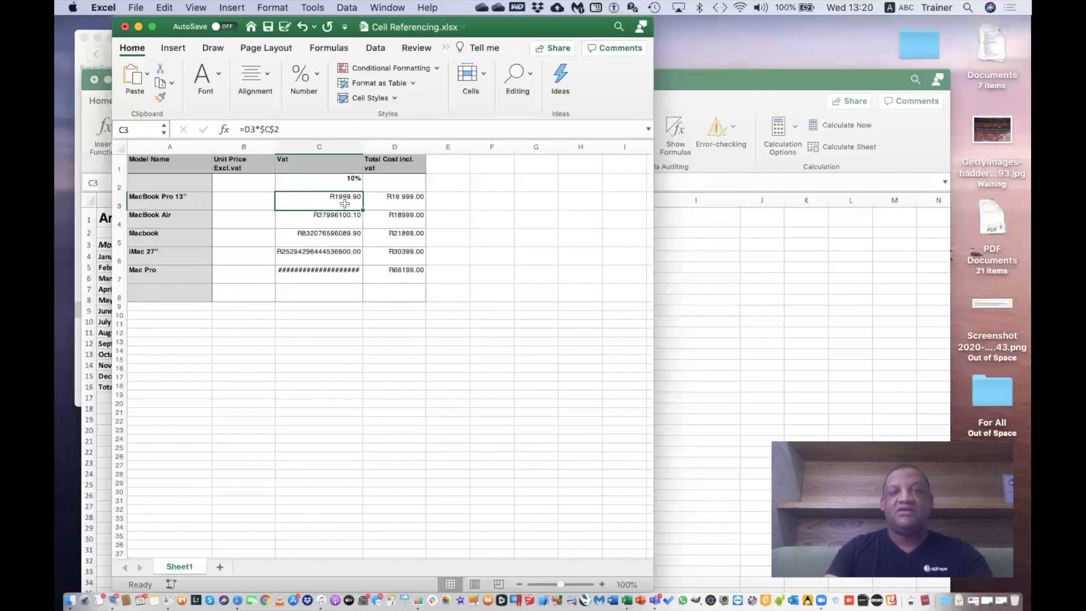
pyautogui.moveTo(362, 210); pyautogui.dragTo(359, 285)
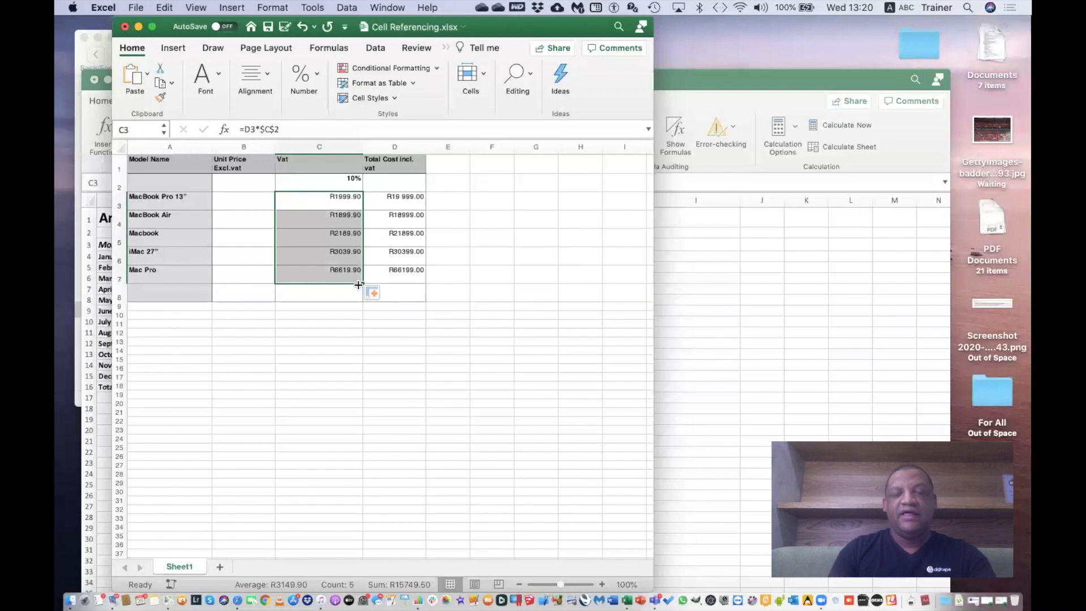
pyautogui.click(367, 321)
pyautogui.doubleClick(327, 205)
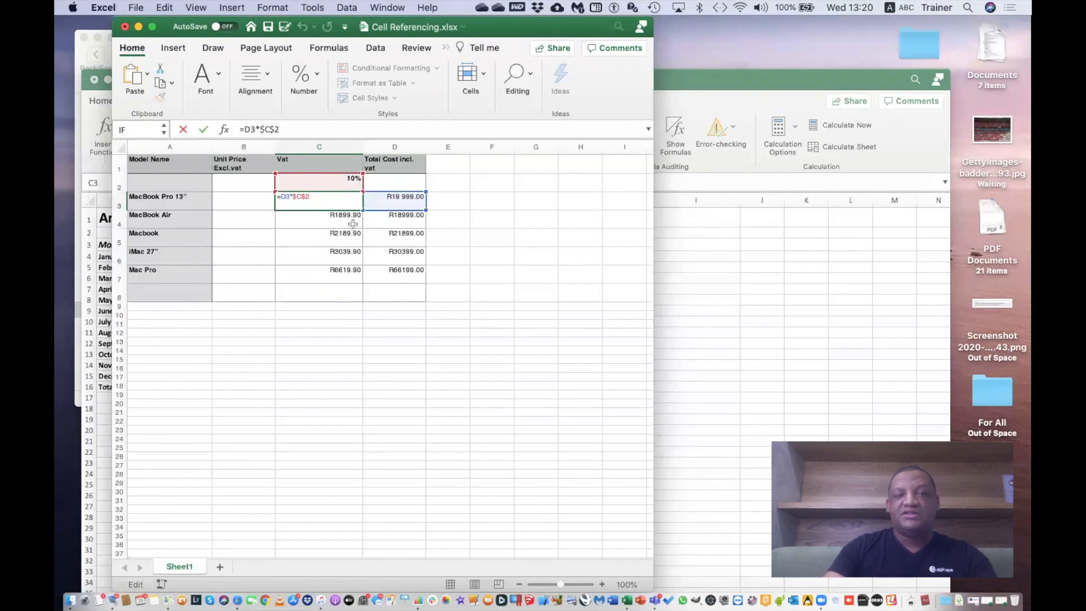
pyautogui.press('Return')
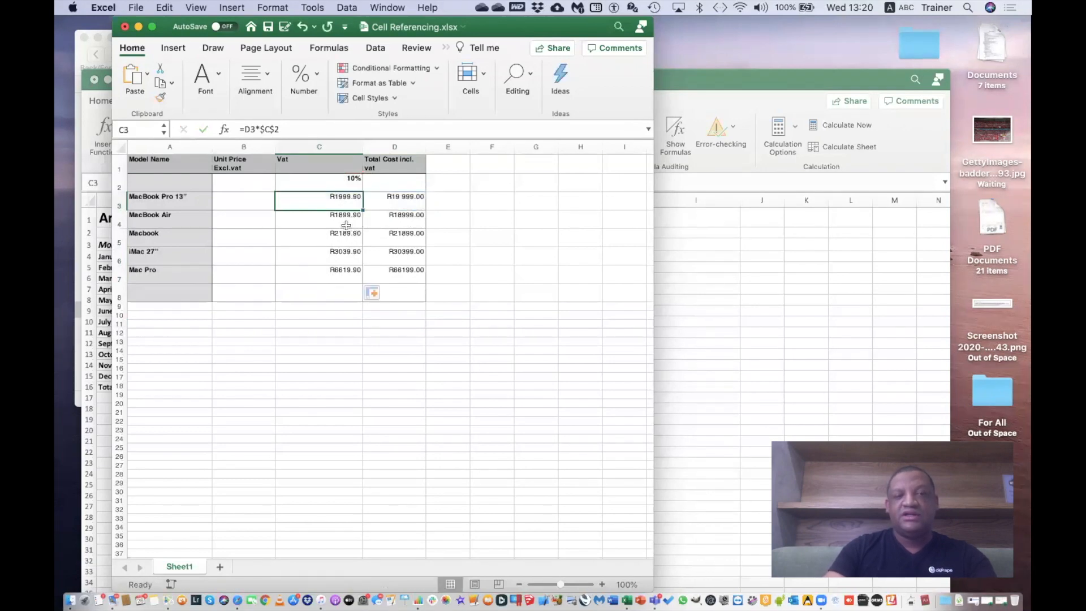
pyautogui.doubleClick(347, 225)
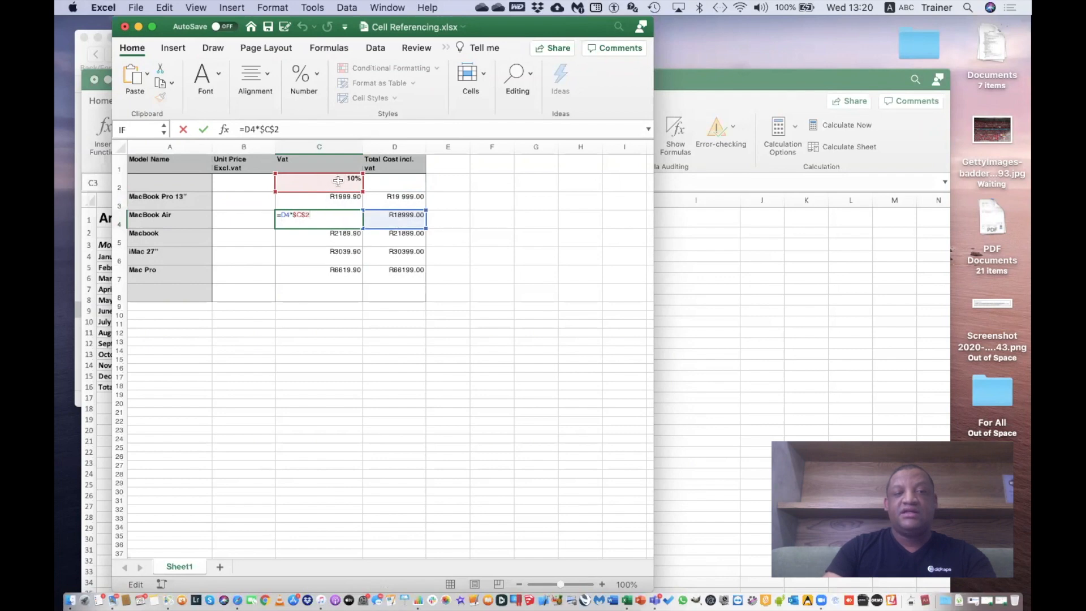
pyautogui.press('Return')
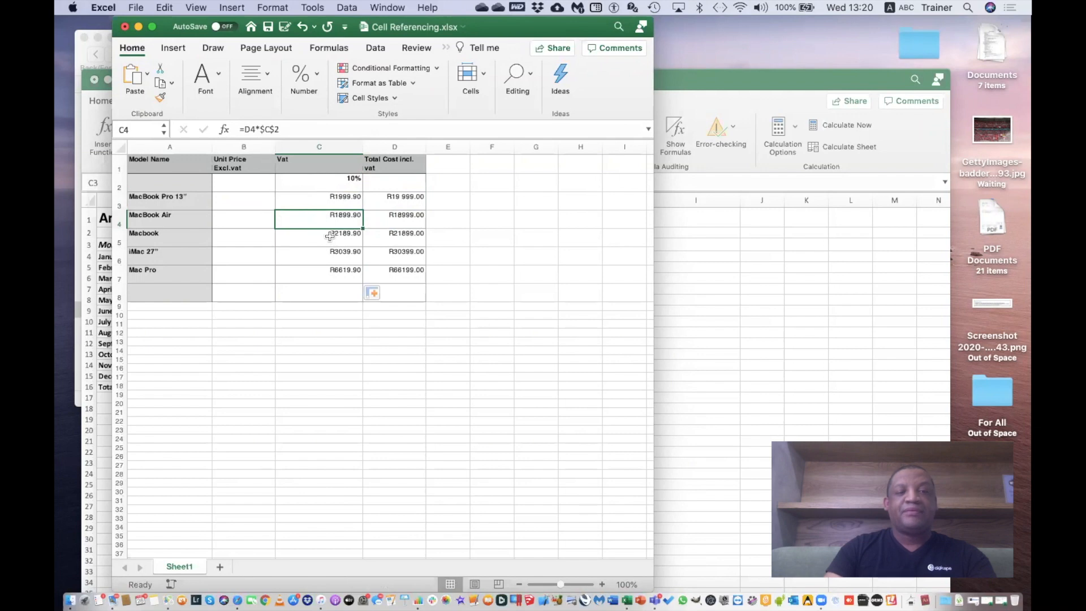
# Calculate the MacBook Pro 13" unit price excluding VAT in B3 with =D3-C3 and fill it down to B7.
pyautogui.click(245, 205)
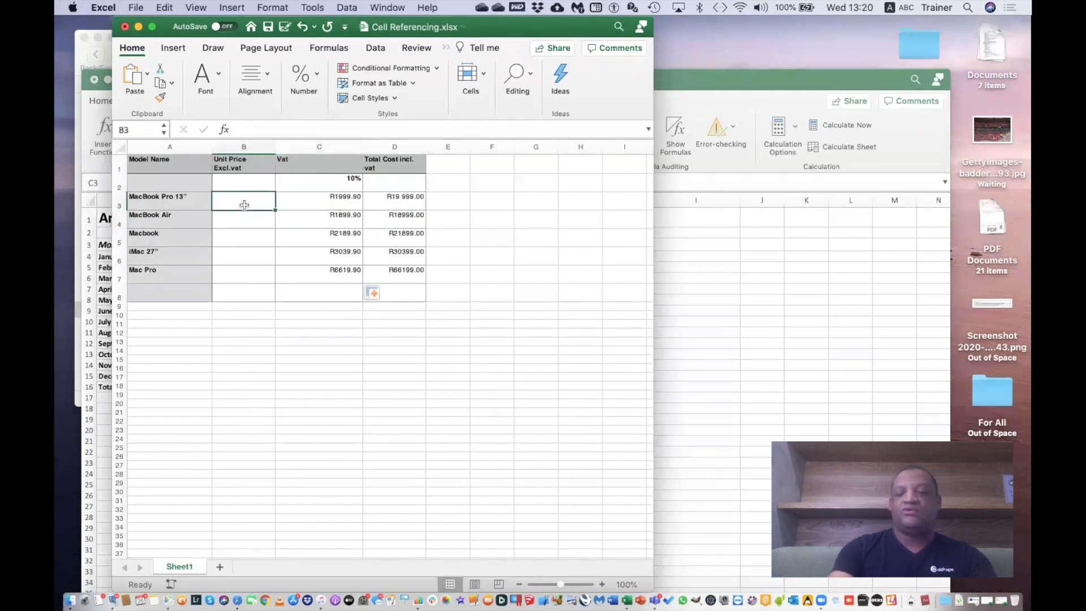
pyautogui.write('=')
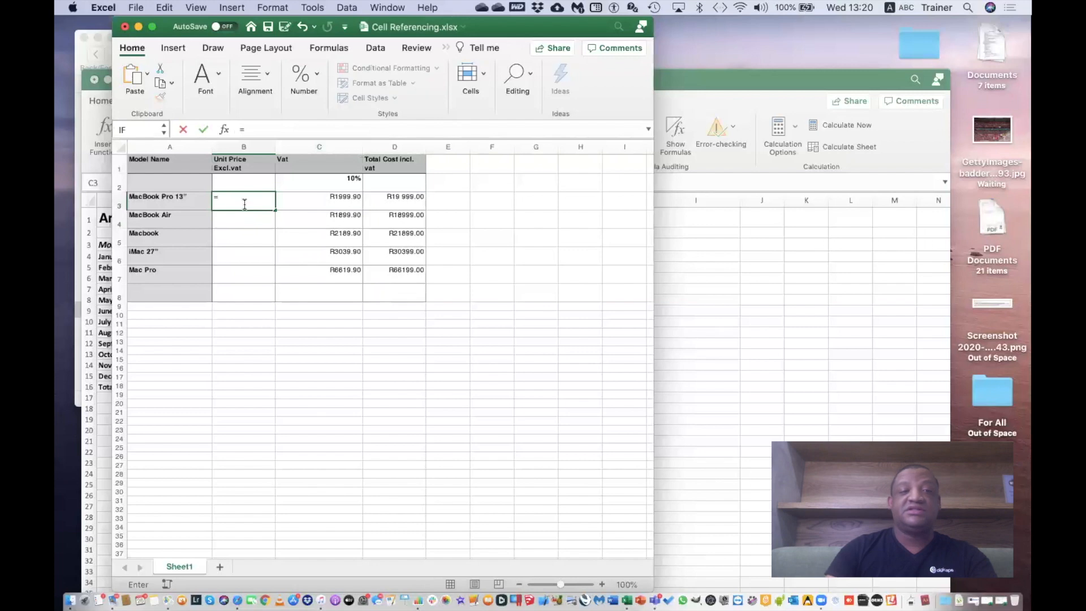
pyautogui.click(399, 201)
pyautogui.write('-')
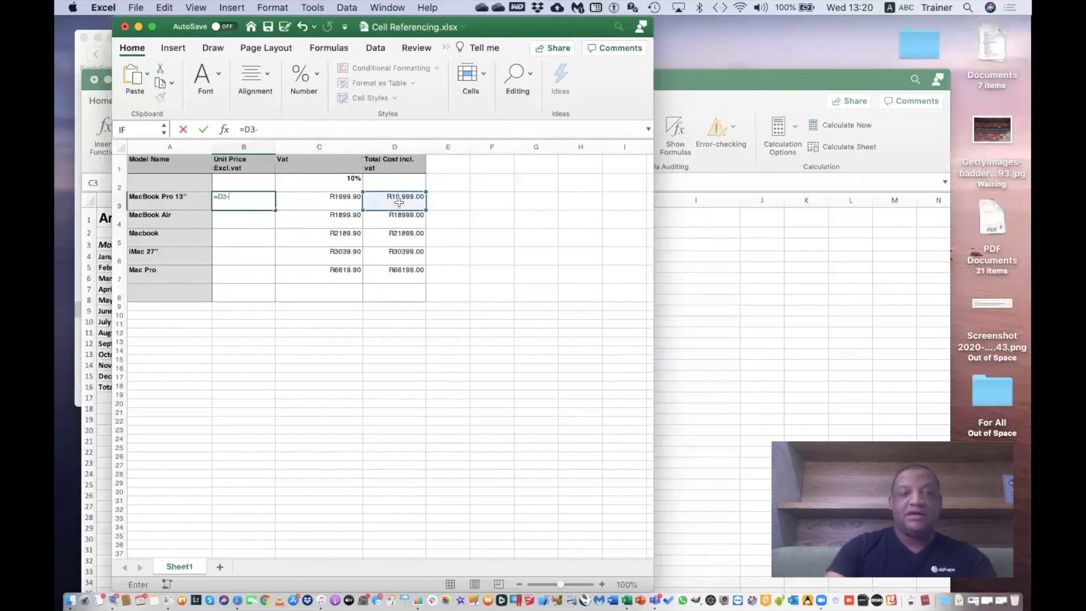
pyautogui.click(342, 205)
pyautogui.press('Return')
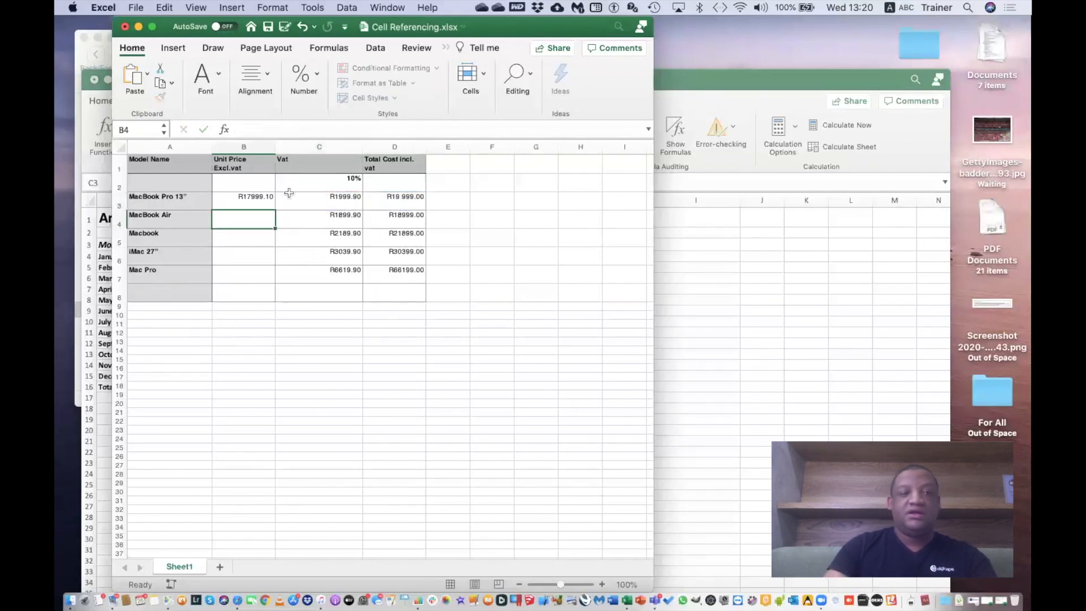
pyautogui.click(271, 202)
pyautogui.moveTo(275, 211); pyautogui.dragTo(273, 279)
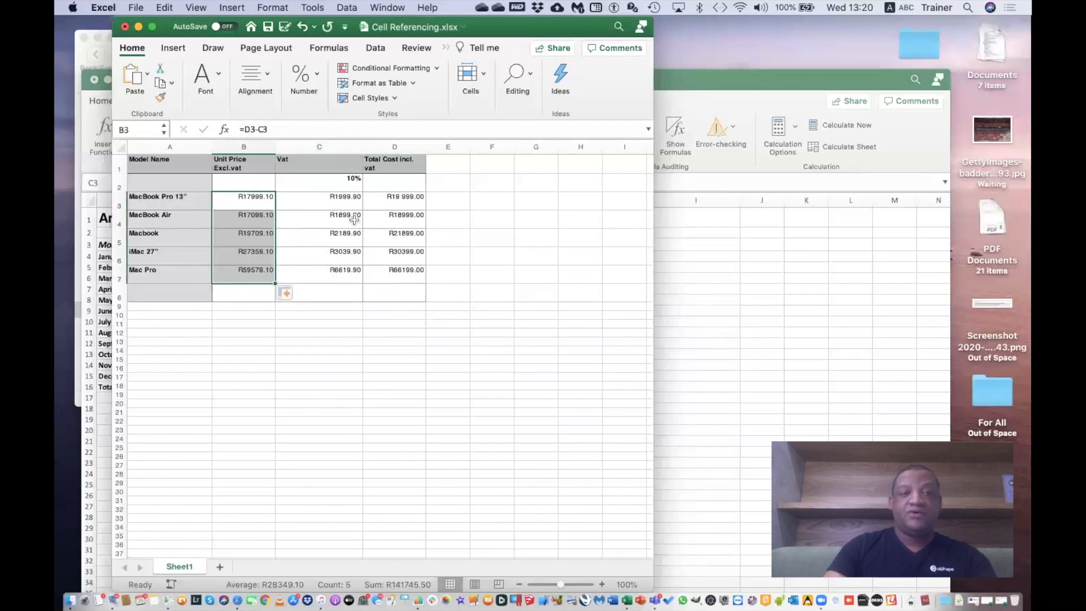
# Change the VAT rate in C2 to 15%.
pyautogui.doubleClick(352, 179)
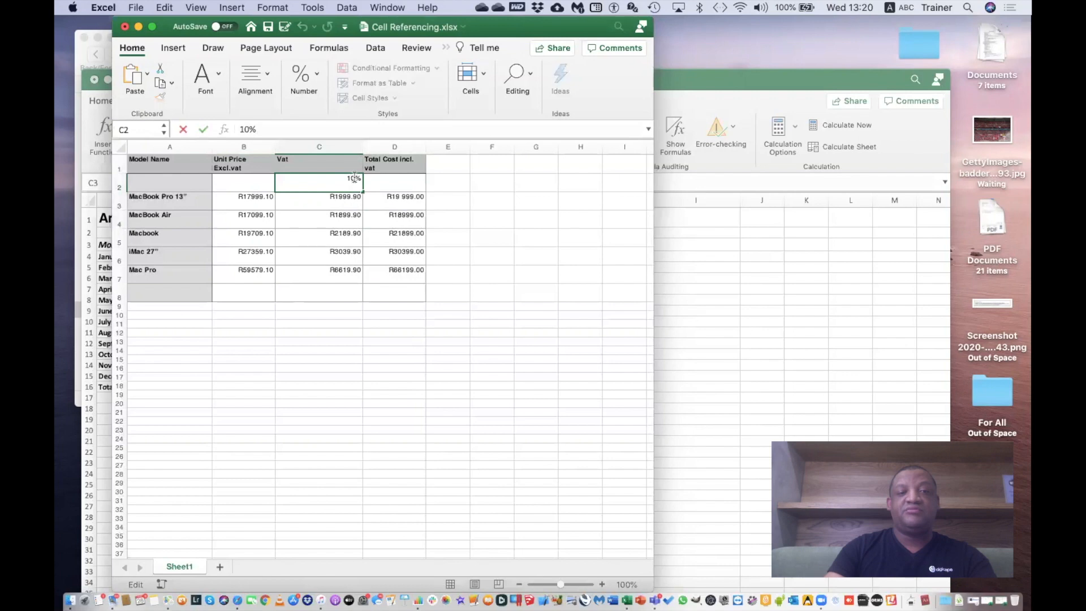
pyautogui.press('BackSpace')
pyautogui.write('5')
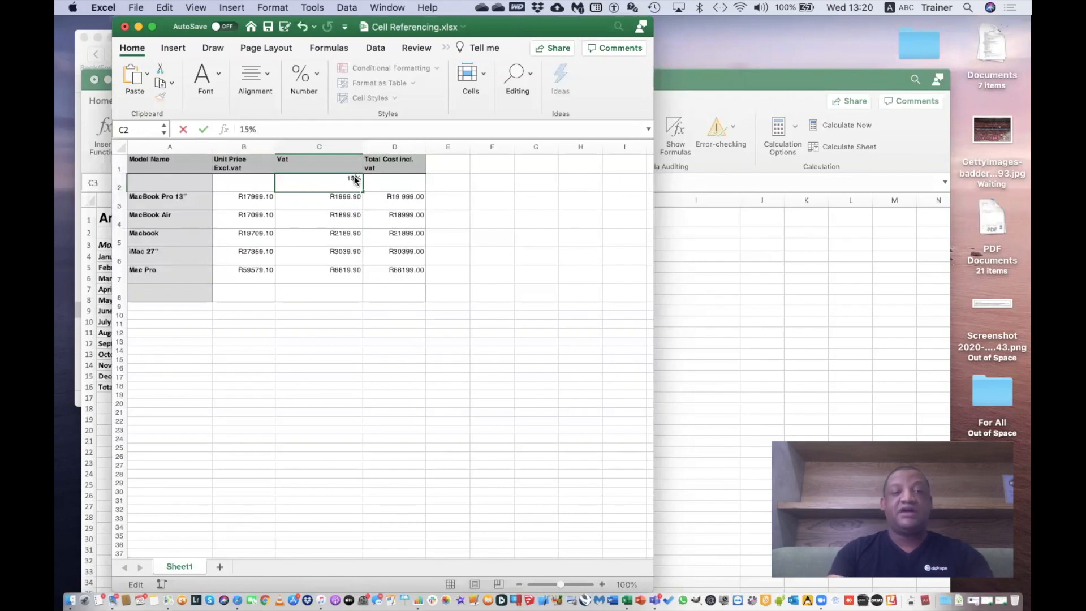
pyautogui.press('Return')
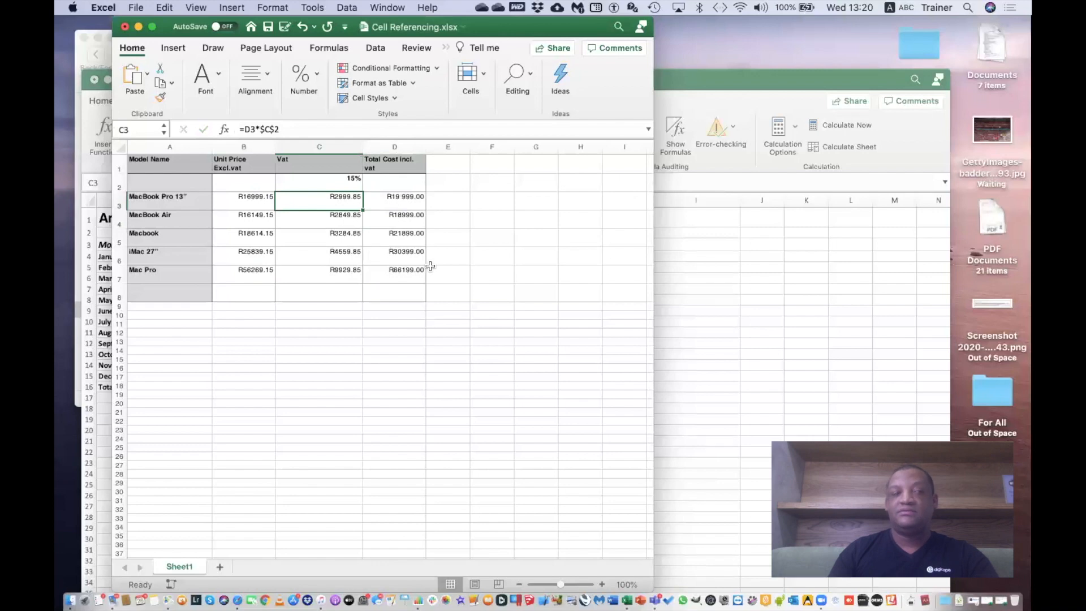
# Minimize Cell Referencing.xlsx, move the Annual Turnover window aside and open Lookup.xlsx from the Excel Training Exercise Files folder in Finder.
pyautogui.click(137, 27)
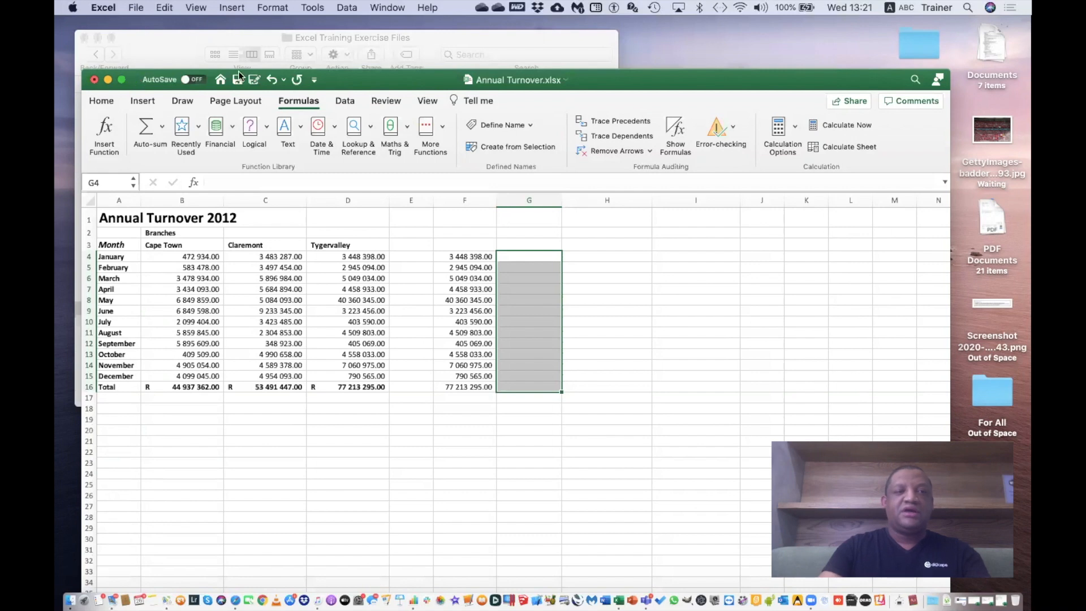
pyautogui.moveTo(472, 72); pyautogui.dragTo(808, 63)
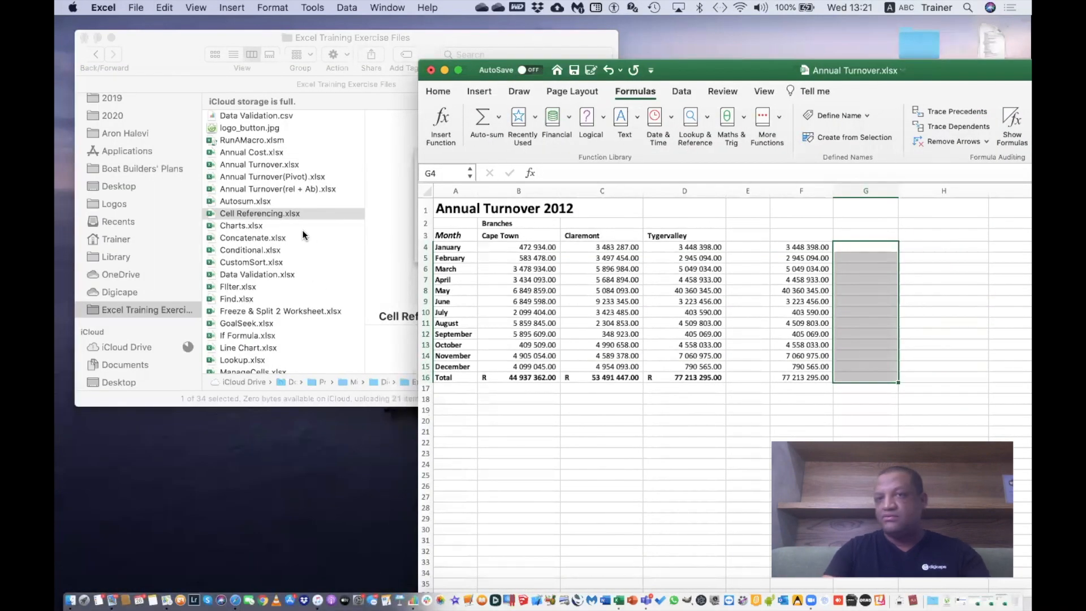
pyautogui.scroll(-5, 293, 277)
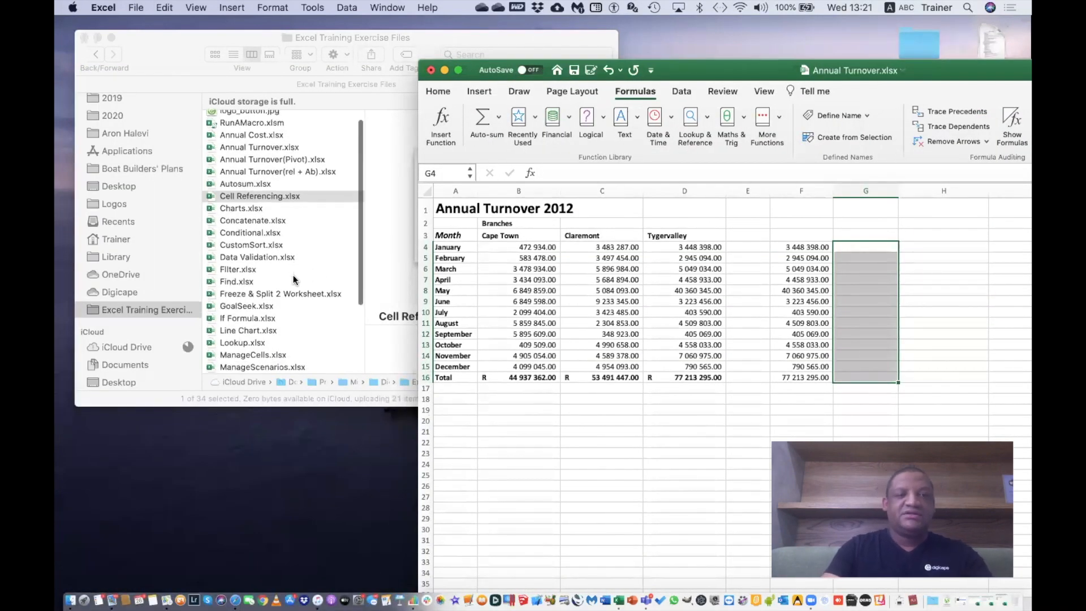
pyautogui.scroll(-2, 293, 278)
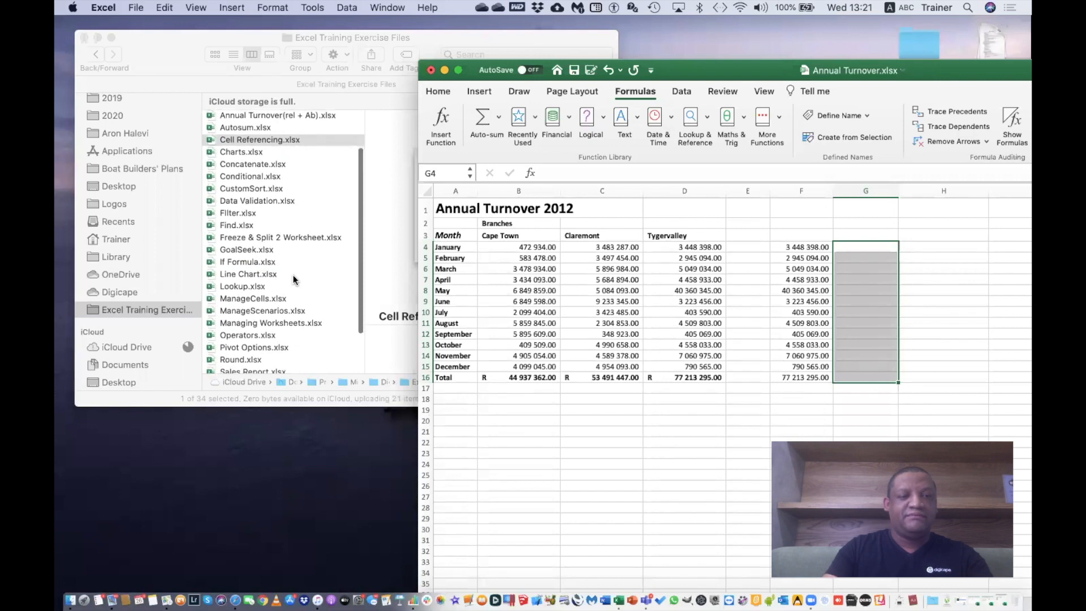
pyautogui.click(238, 278)
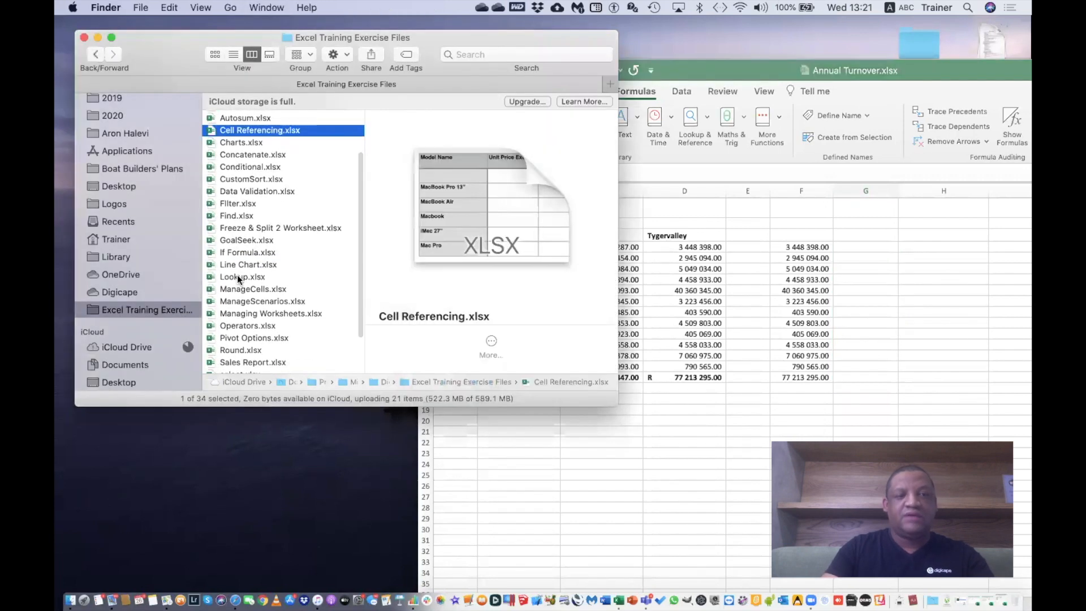
pyautogui.click(237, 277)
pyautogui.doubleClick(238, 278)
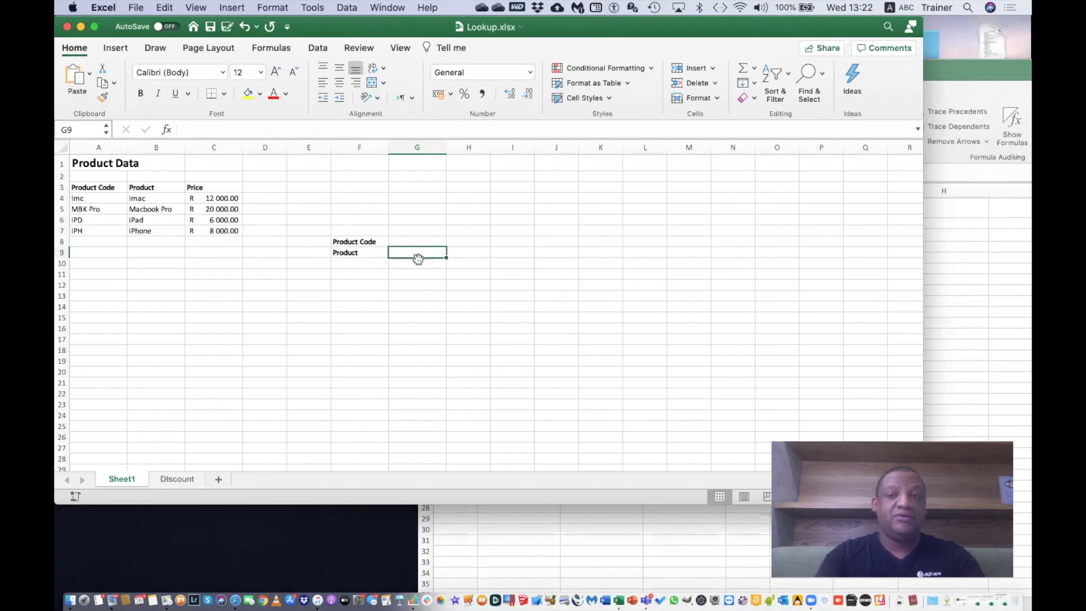
# Discard the formula started in G9 and reposition the Lookup.xlsx workbook window.
pyautogui.write('=')
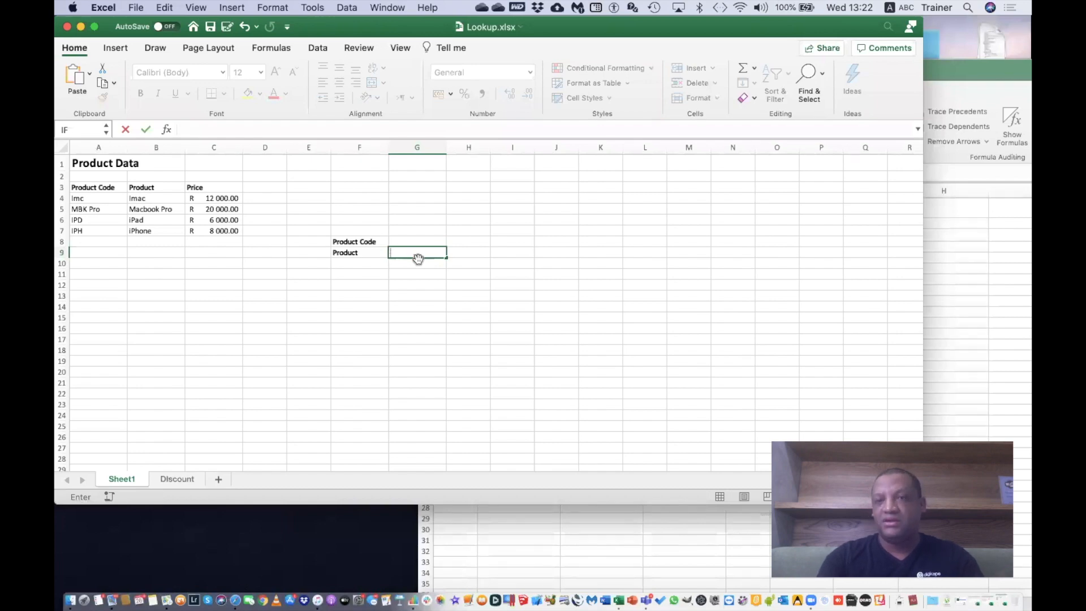
pyautogui.press('Escape')
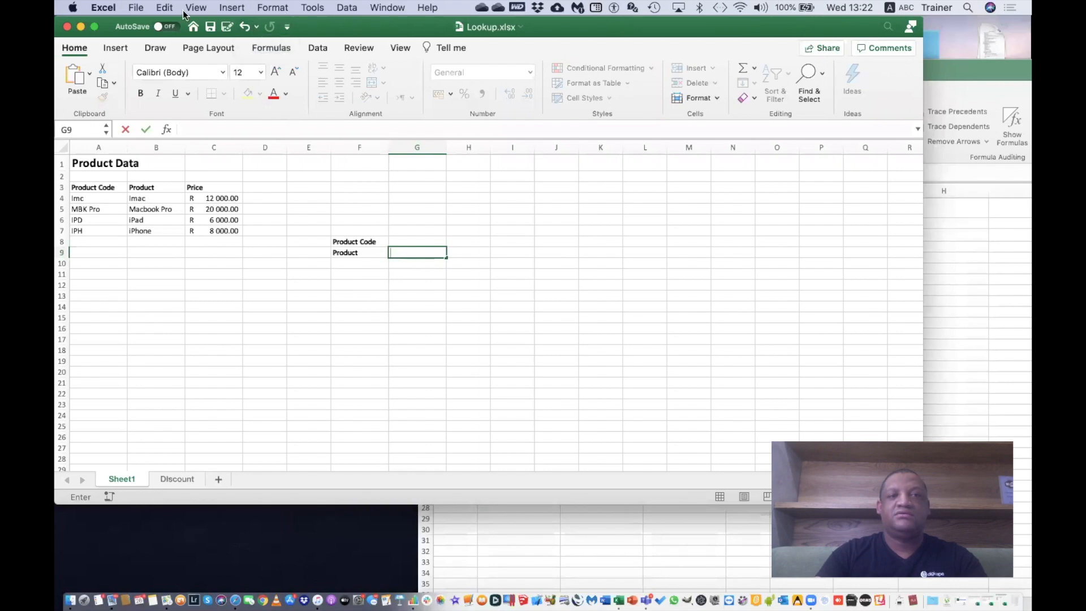
pyautogui.doubleClick(107, 27)
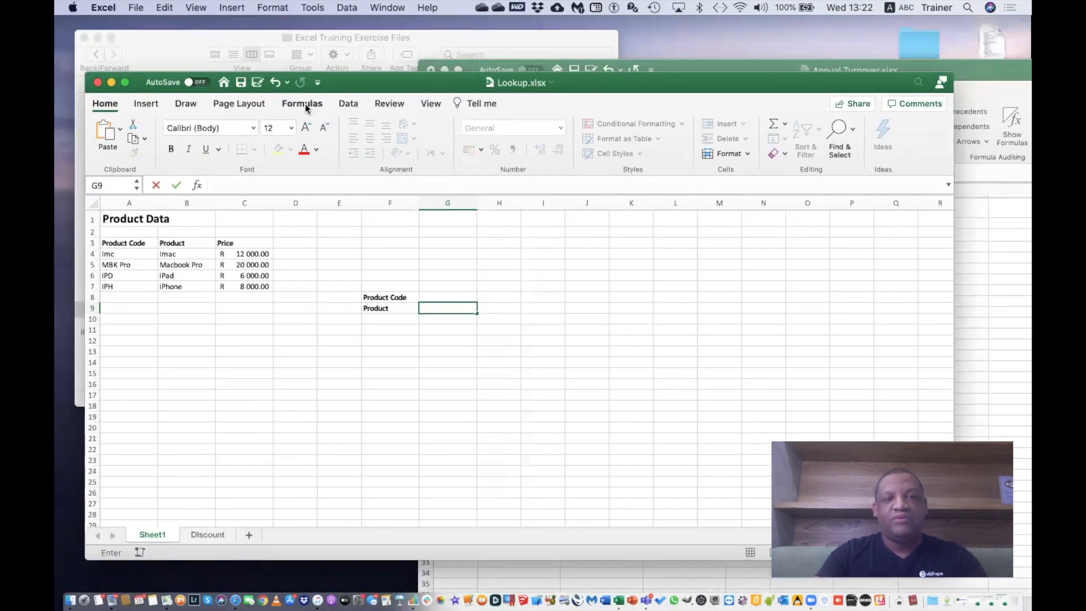
# Insert the VLOOKUP function into G9 through the Formula Builder.
pyautogui.click(304, 104)
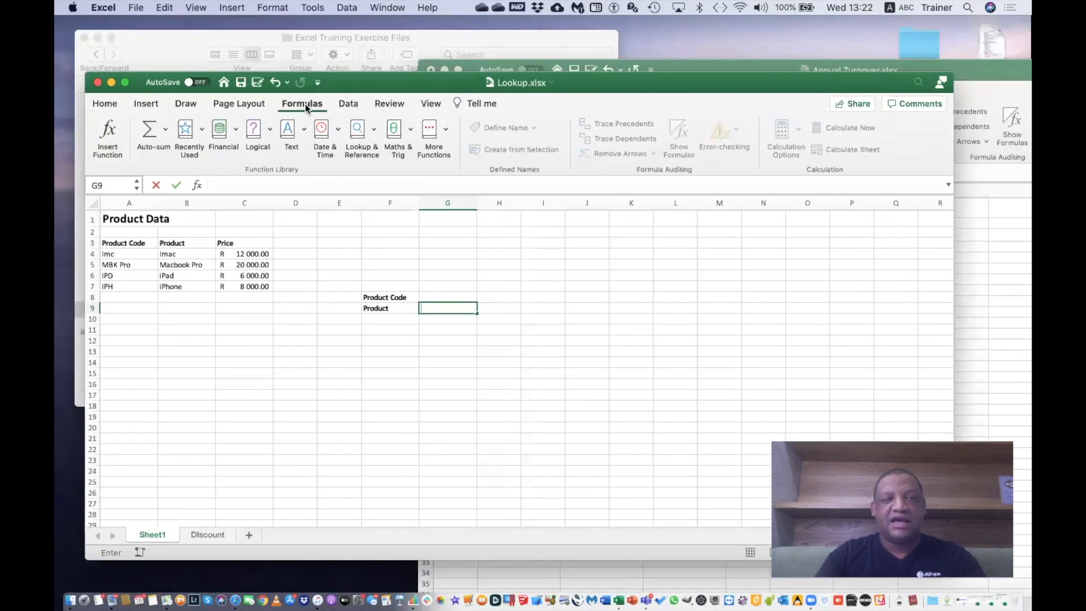
pyautogui.click(108, 134)
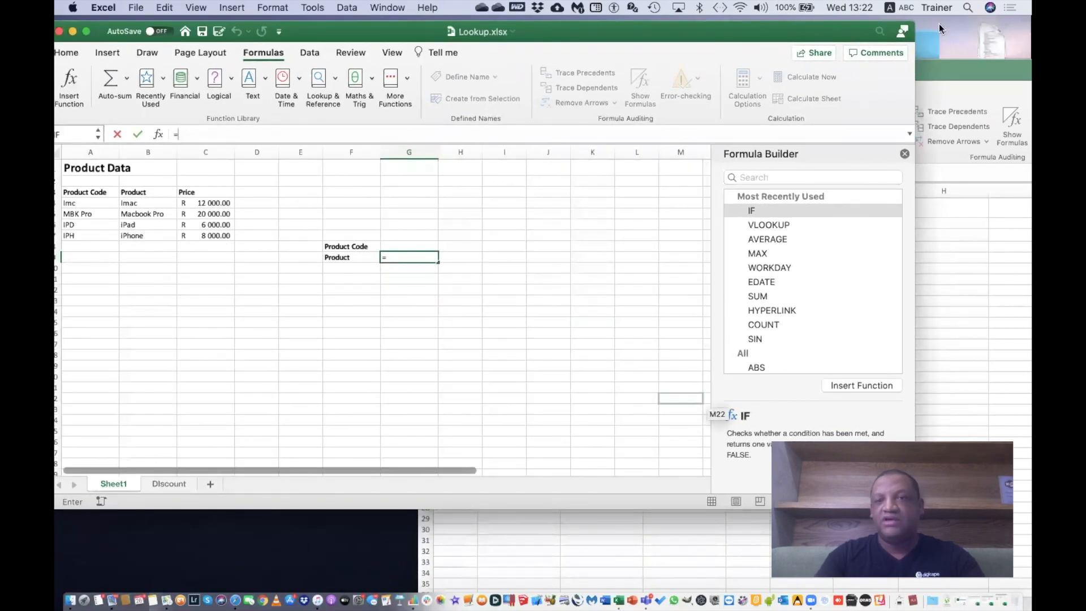
pyautogui.scroll(-5, 922, 290)
pyautogui.scroll(-10, 922, 290)
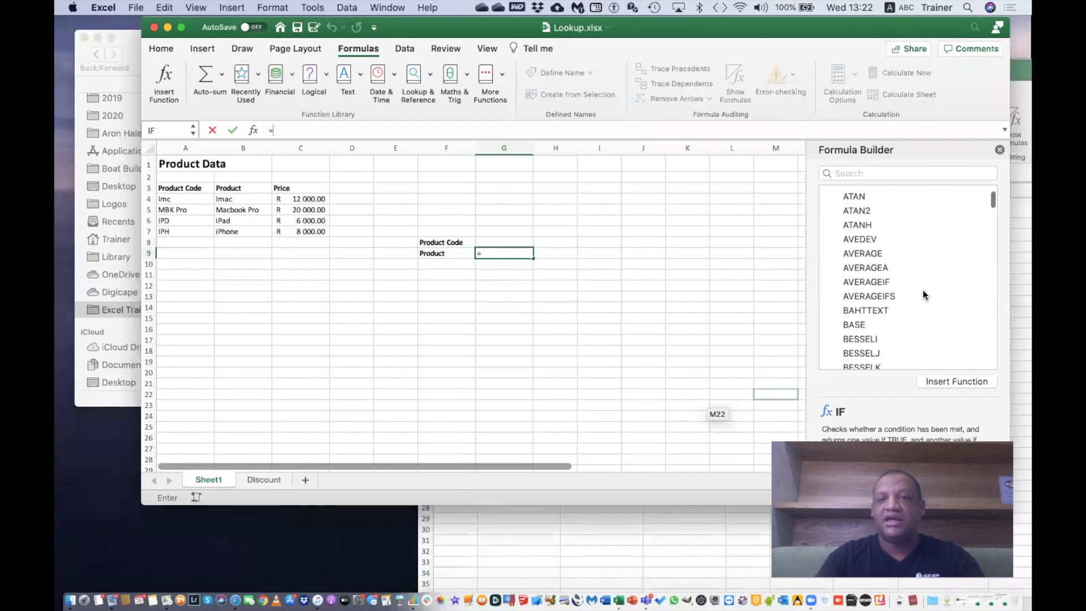
pyautogui.scroll(15, 922, 290)
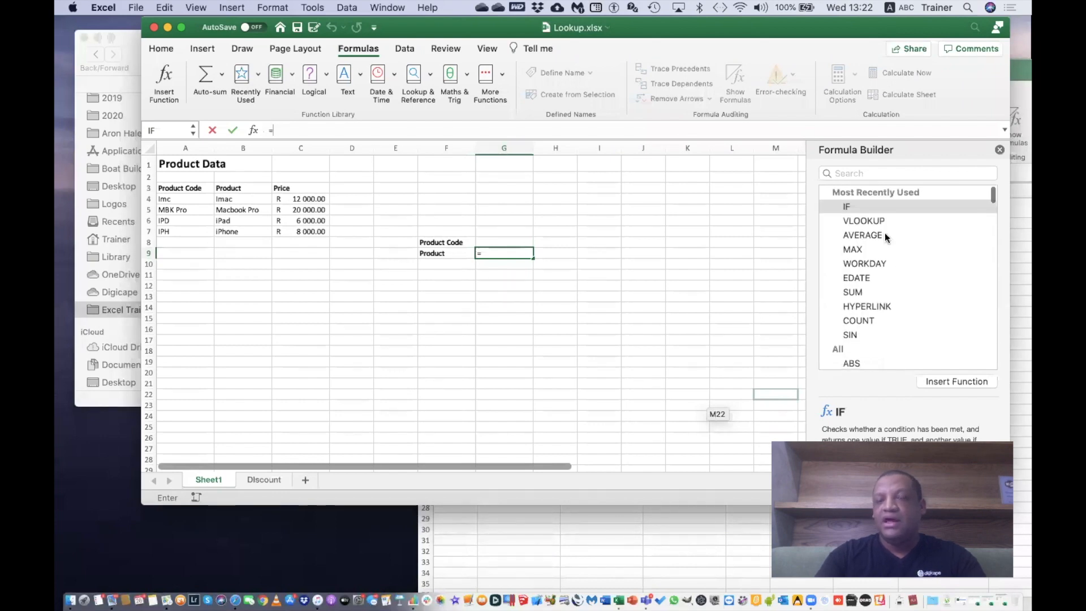
pyautogui.click(874, 221)
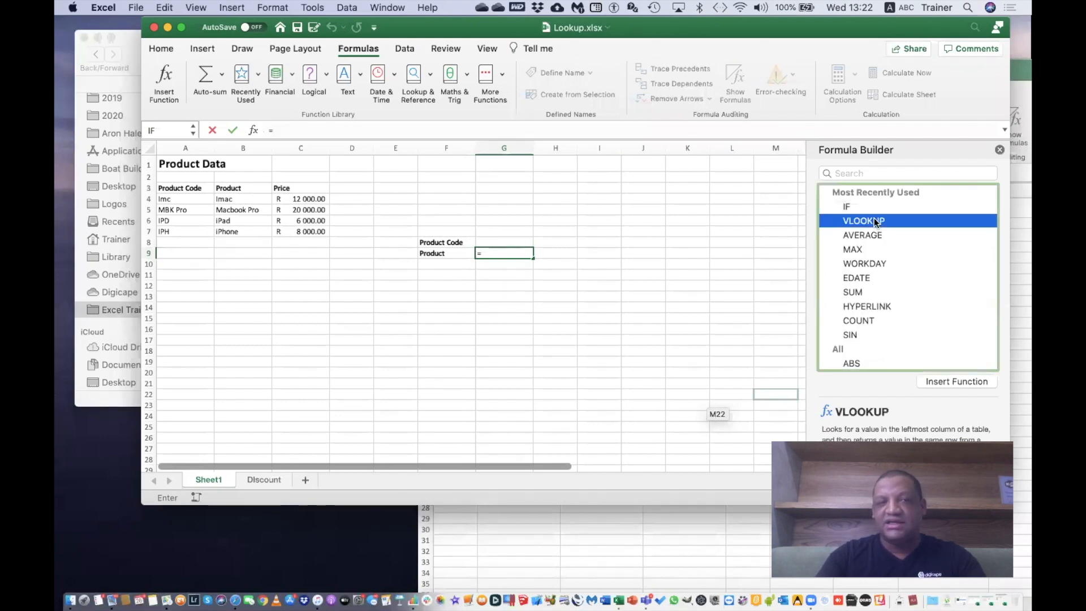
pyautogui.click(939, 382)
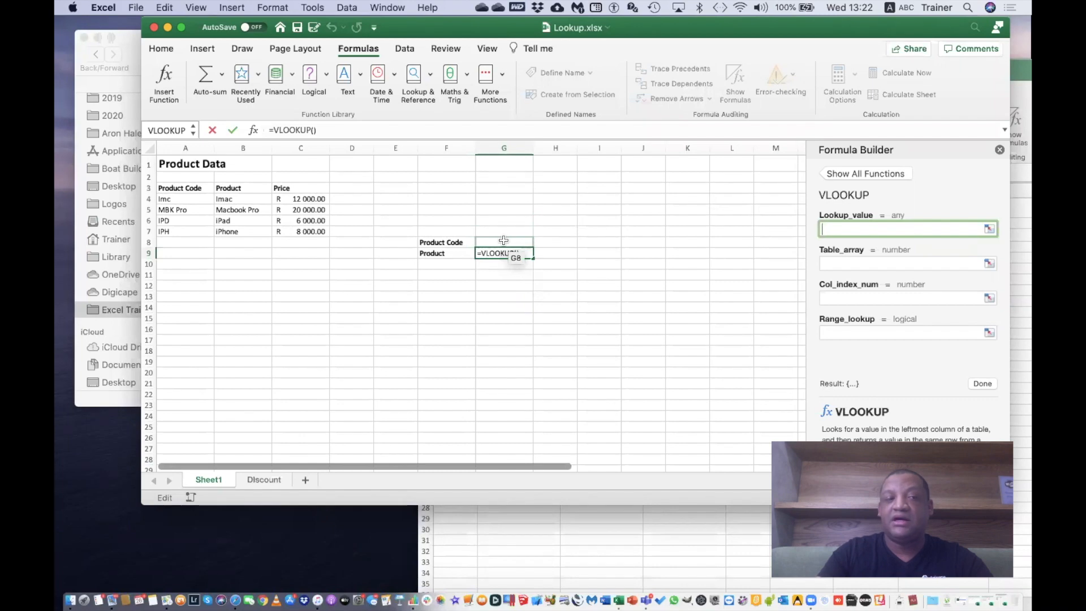
# Set the VLOOKUP lookup value to G8 and the table array to the product data range A4:C7.
pyautogui.click(504, 240)
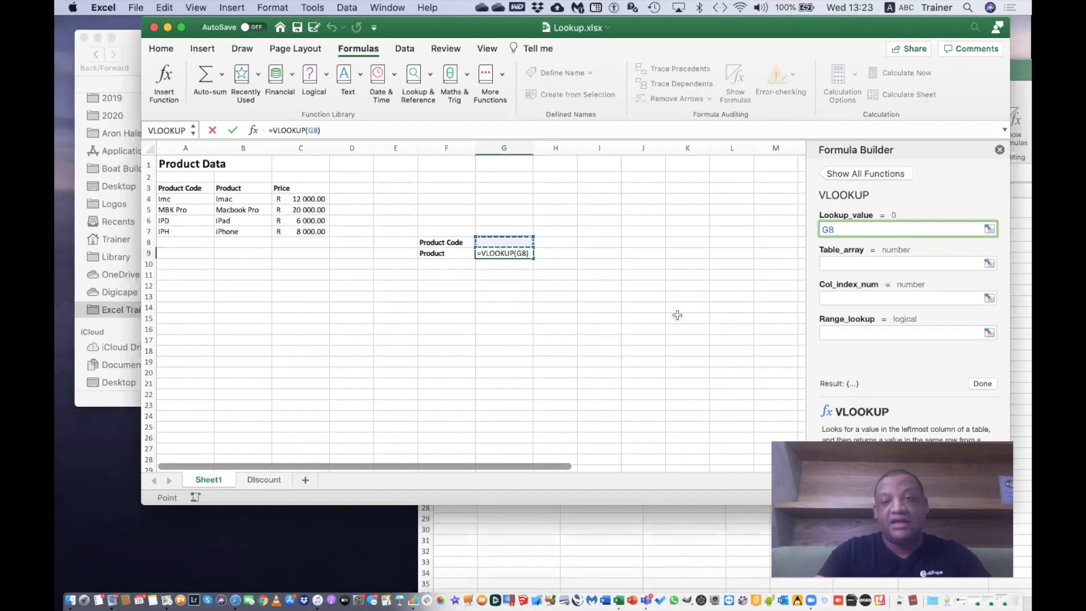
pyautogui.click(841, 264)
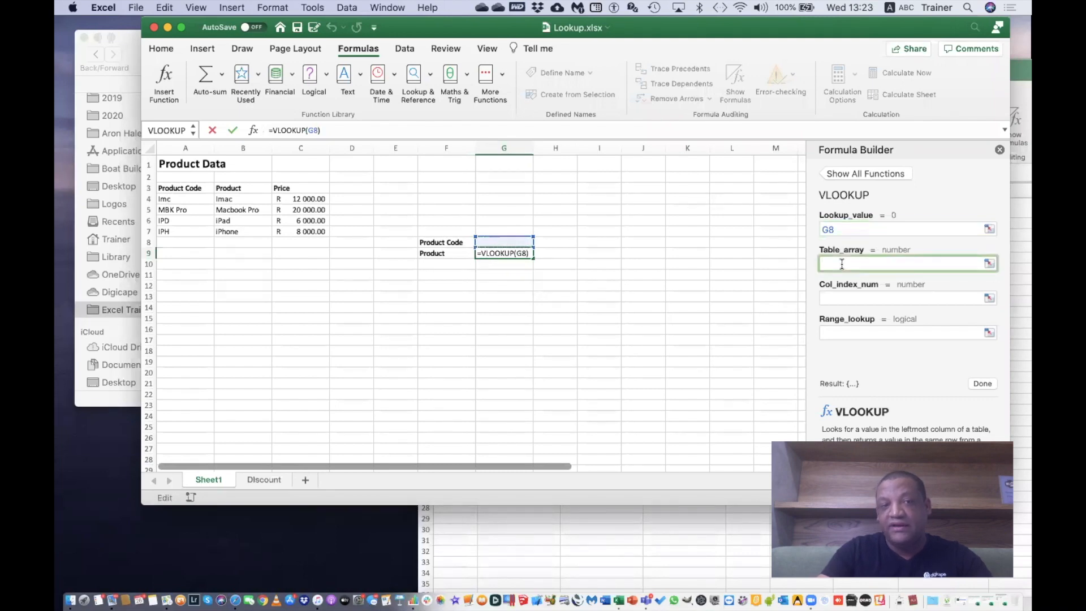
pyautogui.click(209, 199)
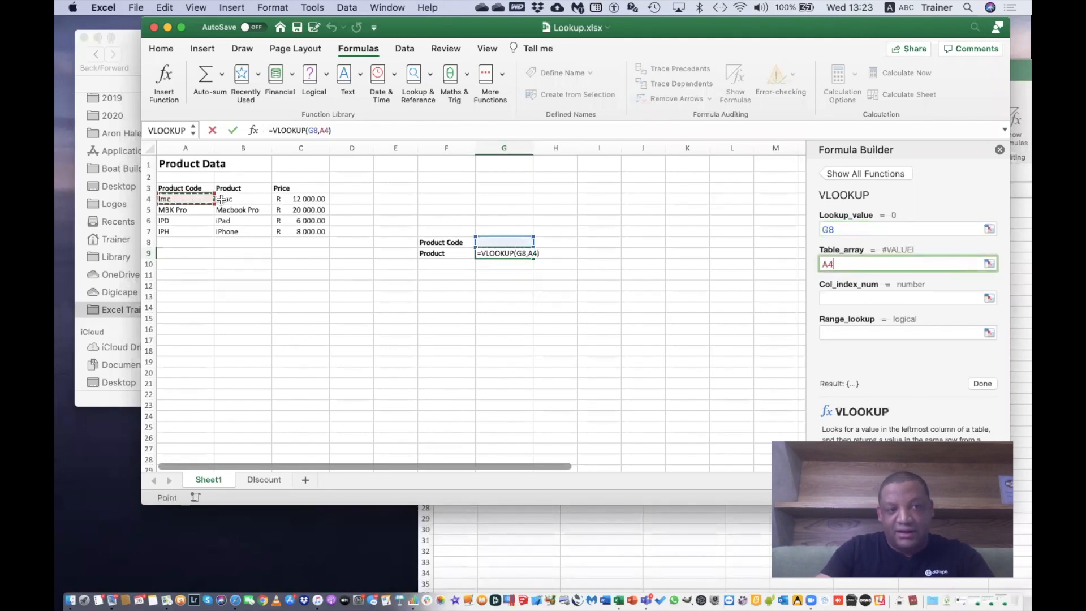
pyautogui.moveTo(221, 199); pyautogui.dragTo(302, 230)
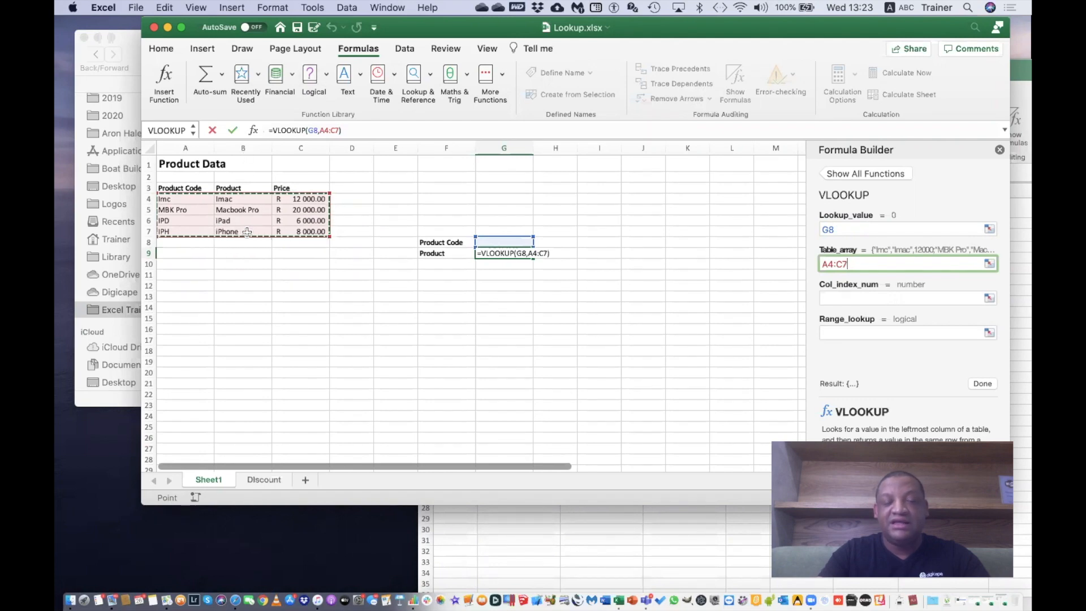
# Set the VLOOKUP column index number to 2 and enlarge the workbook window to read the function's argument help.
pyautogui.click(881, 295)
pyautogui.write('2')
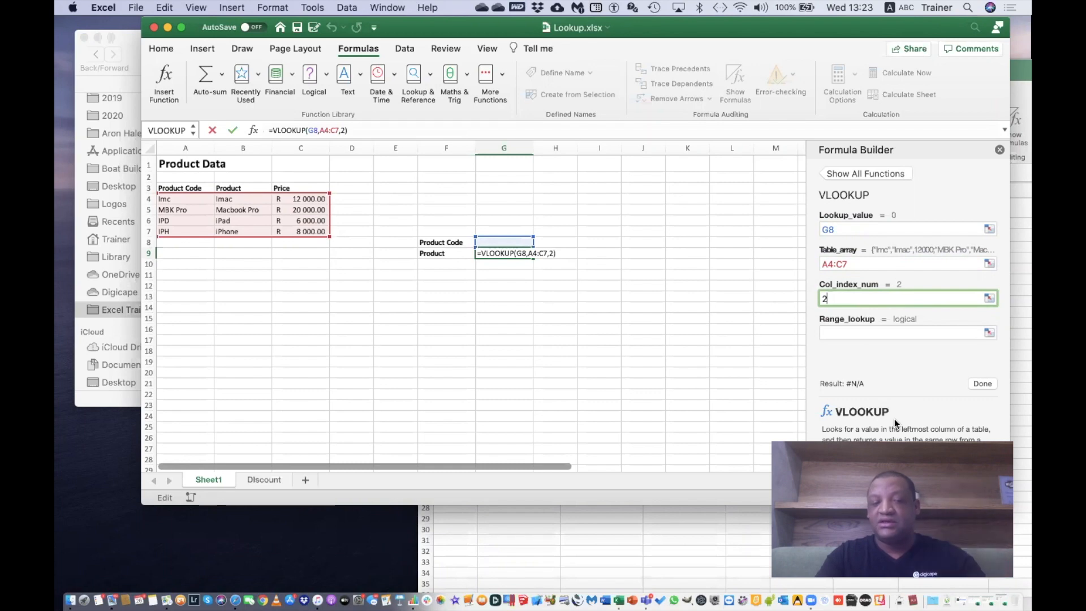
pyautogui.scroll(-1, 894, 421)
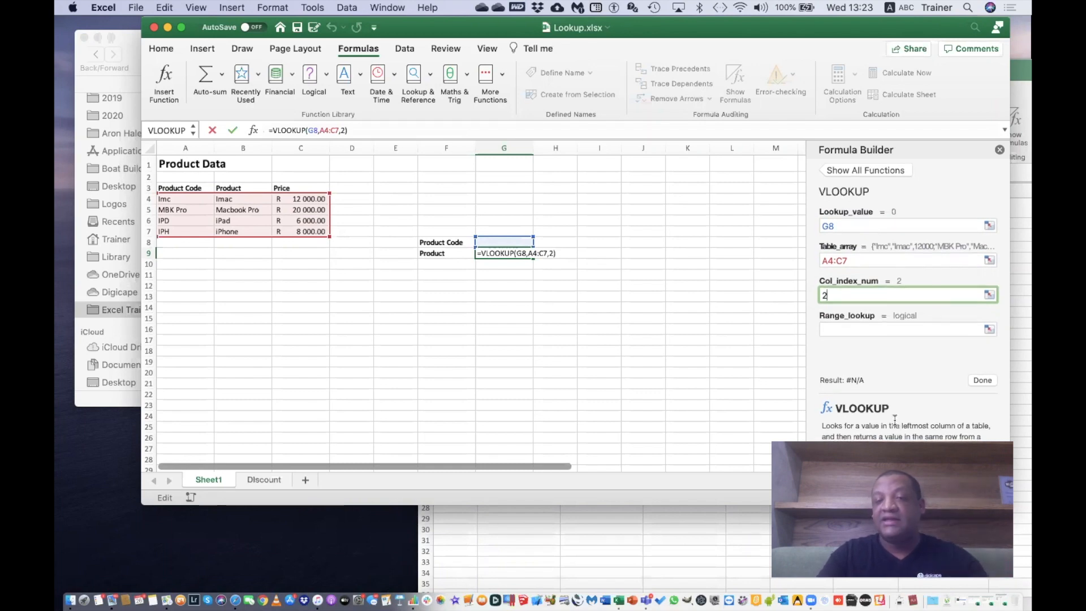
pyautogui.scroll(1, 895, 419)
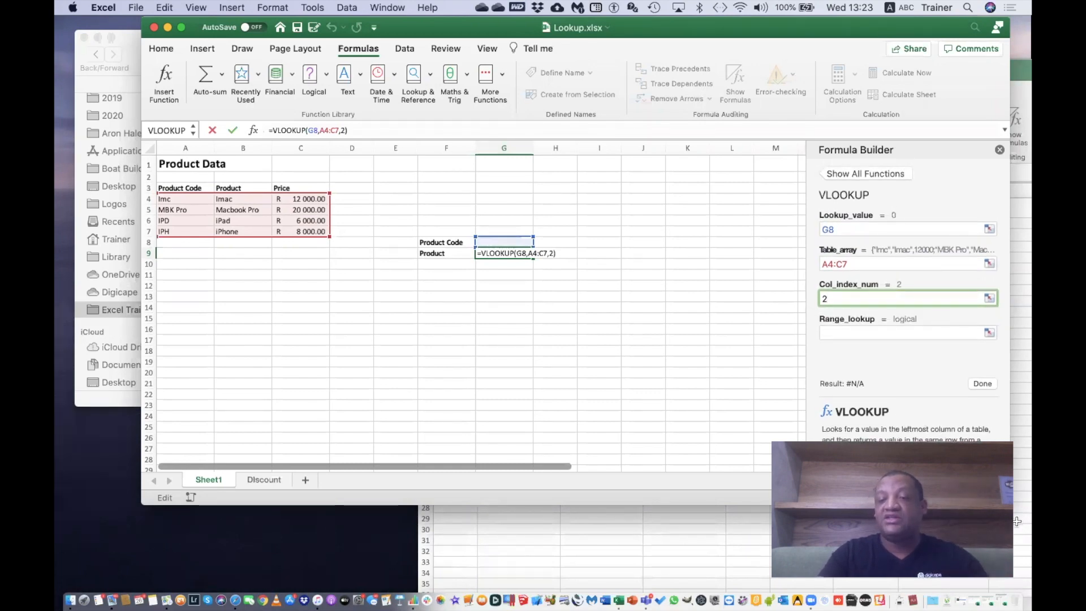
pyautogui.moveTo(1016, 521); pyautogui.dragTo(1023, 579)
pyautogui.scroll(-3, 976, 440)
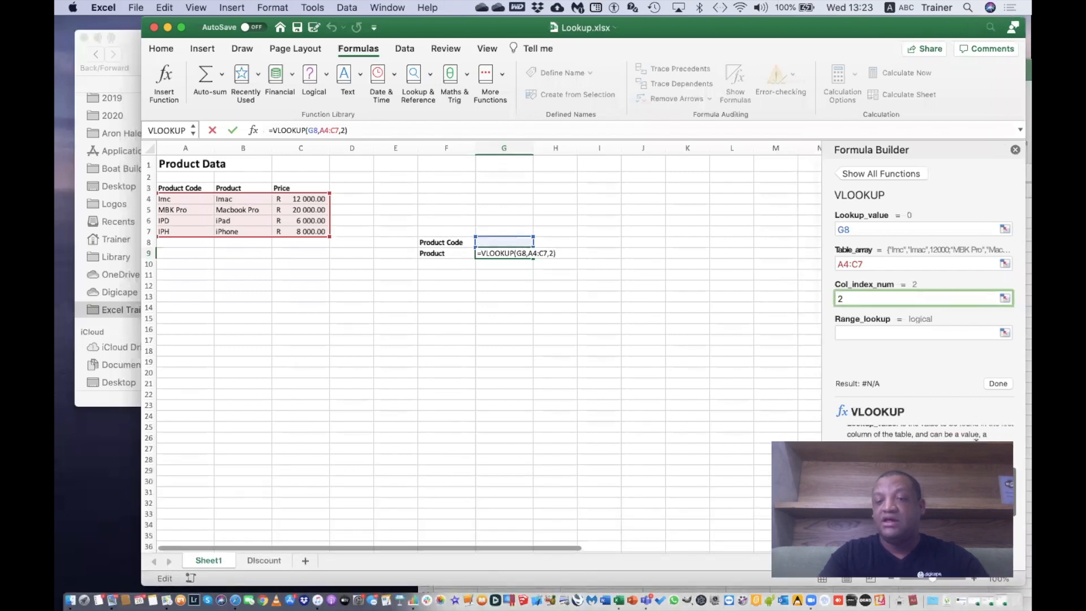
pyautogui.scroll(-3, 976, 439)
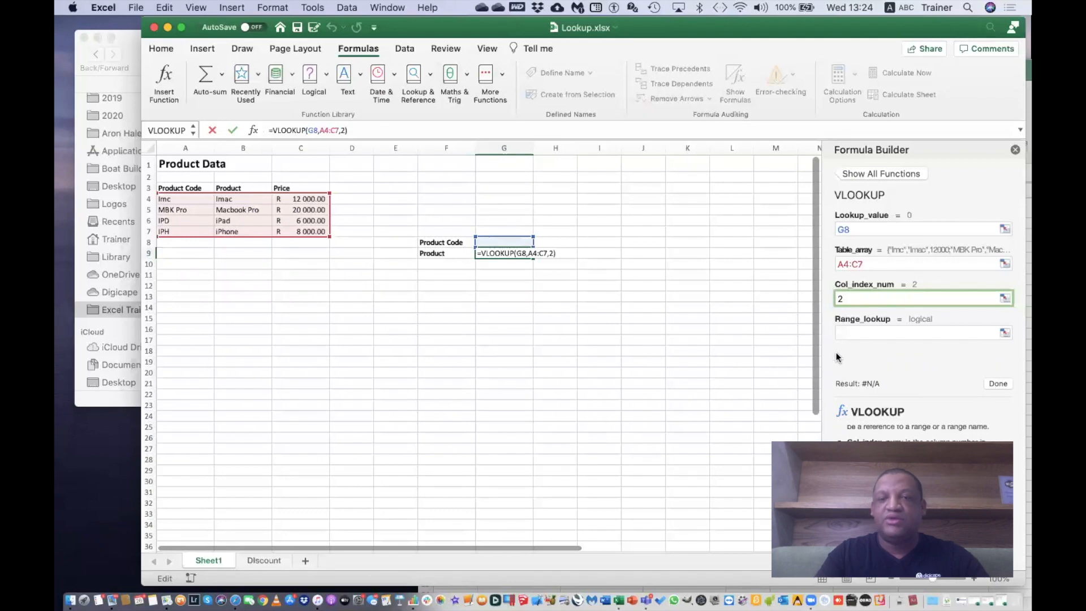
# Set the VLOOKUP range lookup to False and enter the finished formula in G9.
pyautogui.click(867, 332)
pyautogui.write('F')
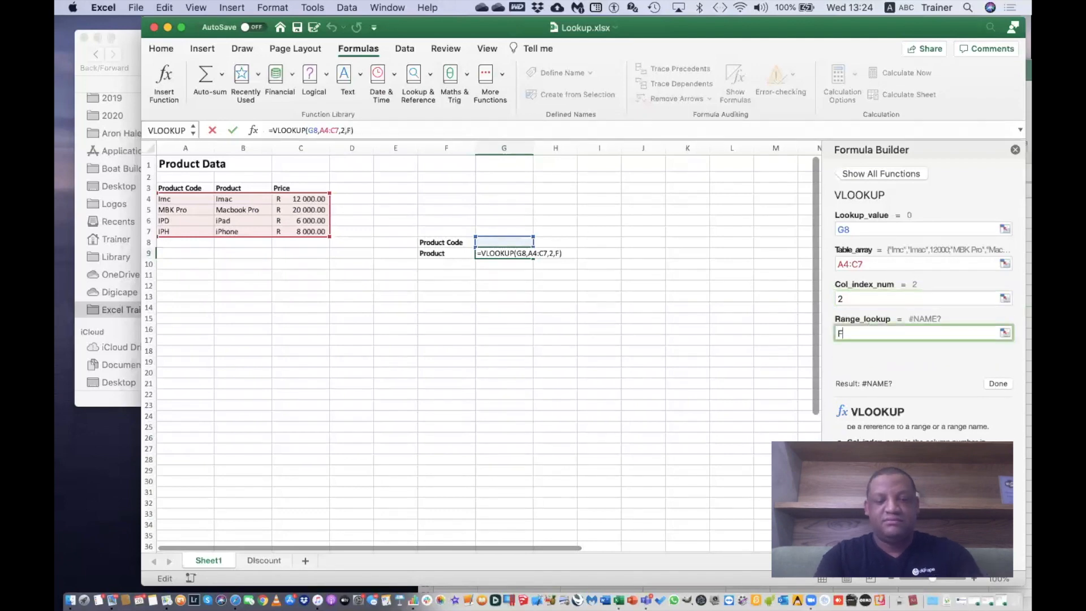
pyautogui.write('alse')
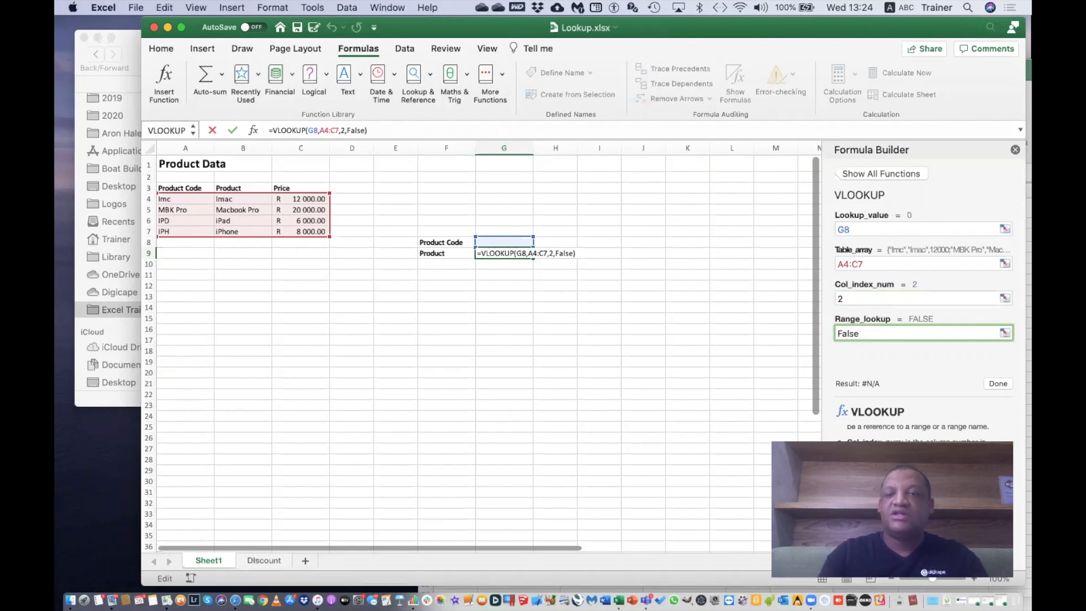
pyautogui.press('Return')
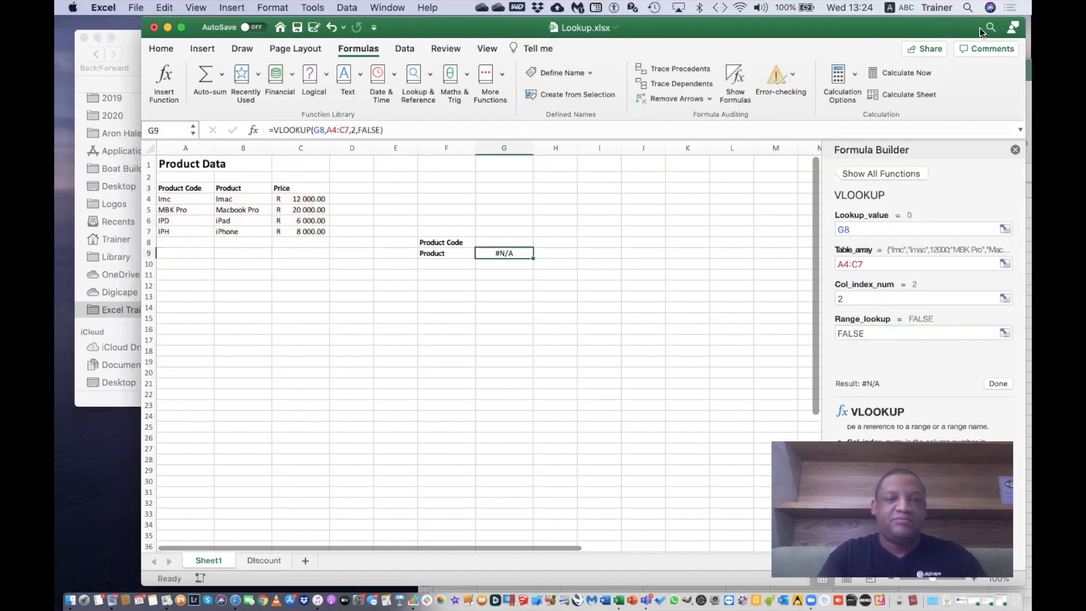
# Move the workbook window aside and test the lookup by entering the product code ipd in G8.
pyautogui.moveTo(868, 25); pyautogui.dragTo(961, 32)
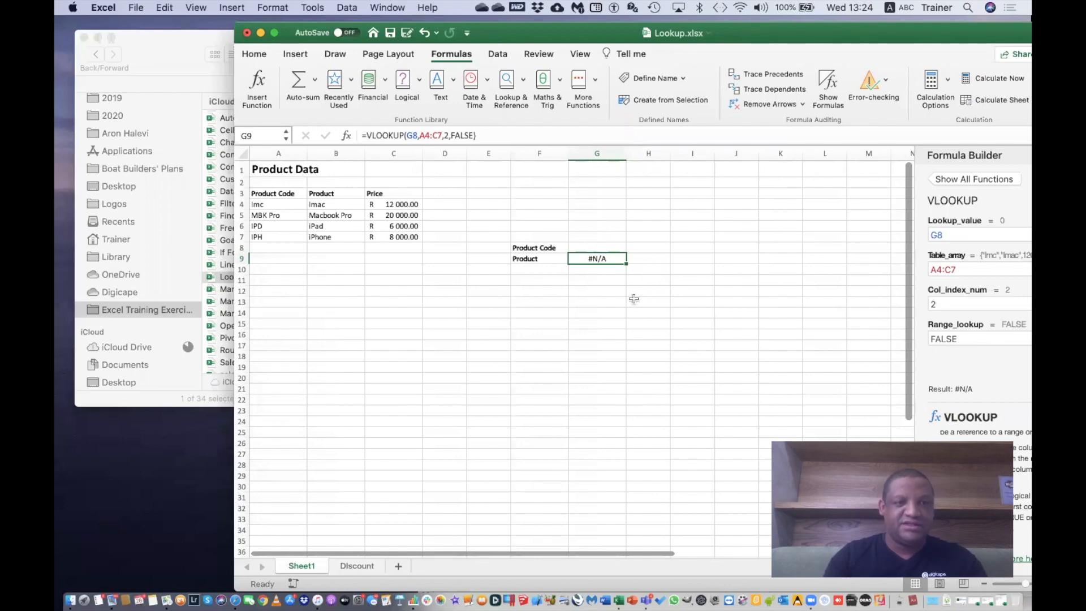
pyautogui.click(597, 248)
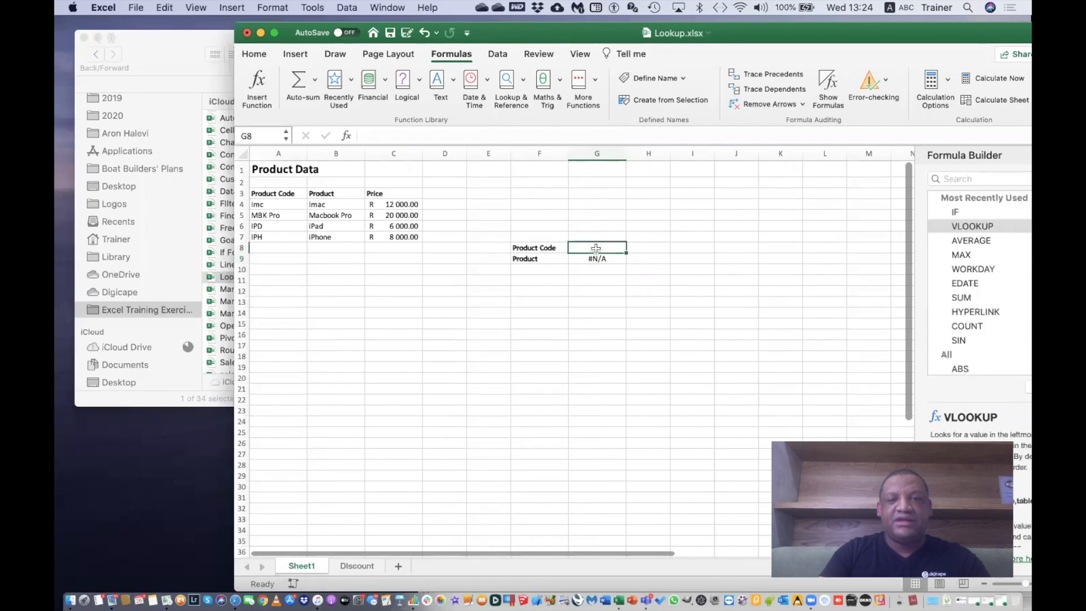
pyautogui.doubleClick(596, 247)
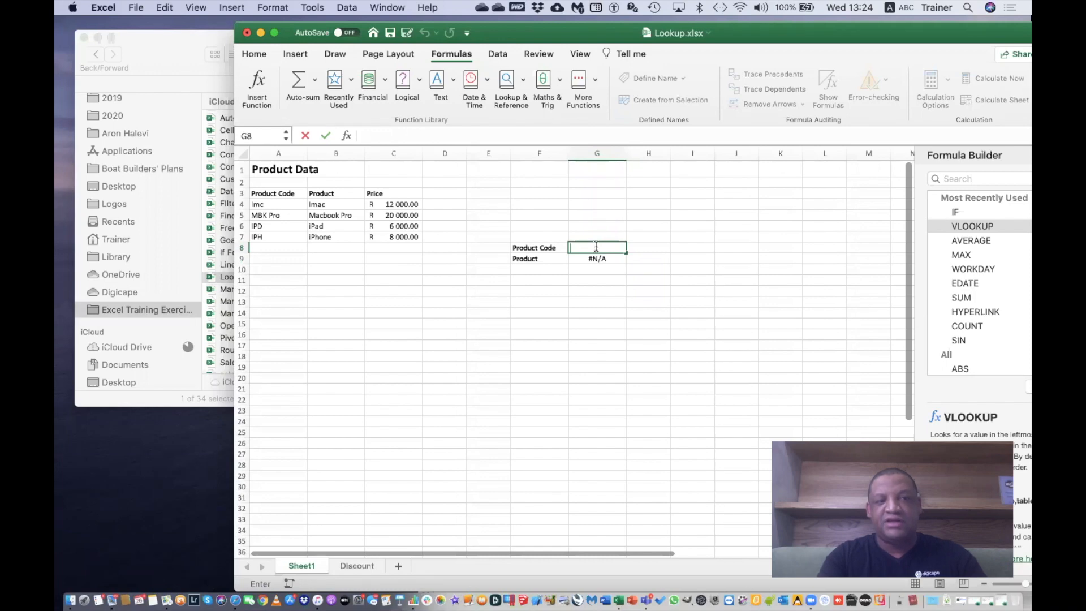
pyautogui.write('ipd')
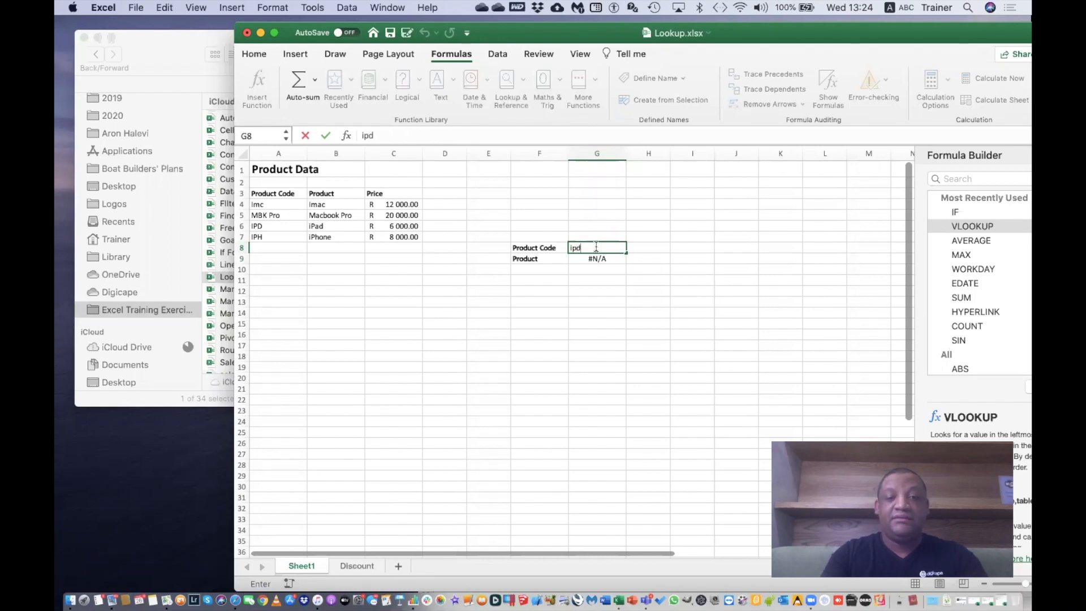
pyautogui.press('Return')
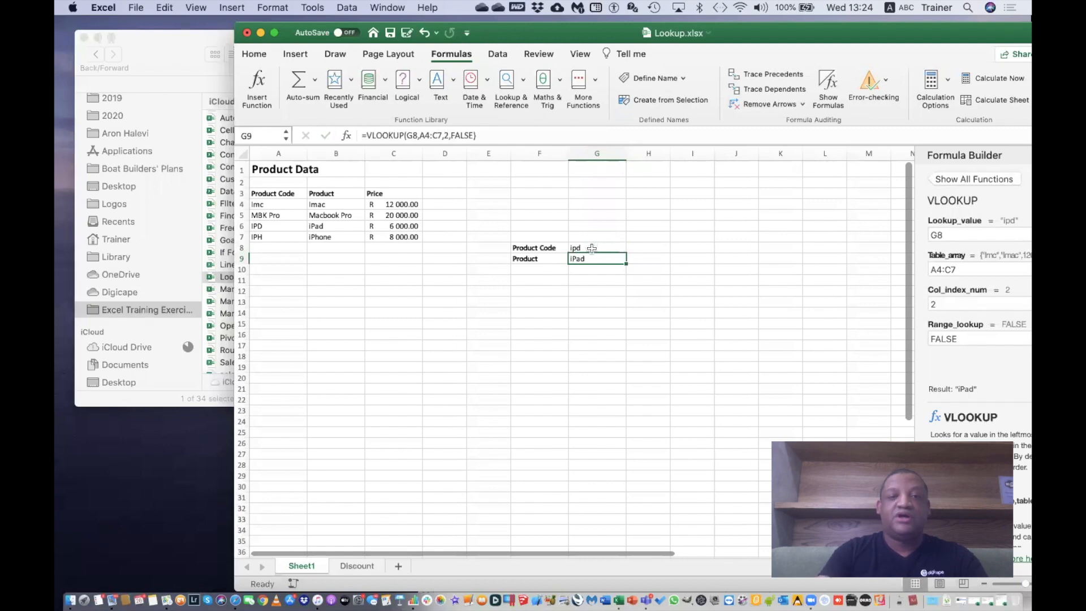
# Replace the product code in G8 with iph.
pyautogui.doubleClick(593, 247)
pyautogui.press('BackSpace')
pyautogui.press('BackSpace')
pyautogui.press('BackSpace')
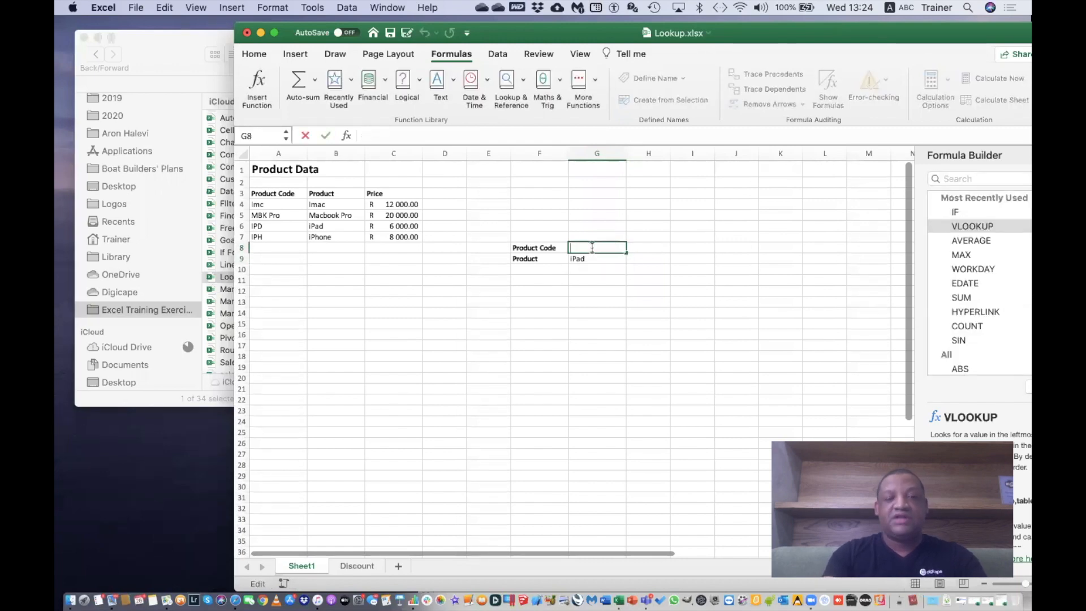
pyautogui.write('iph')
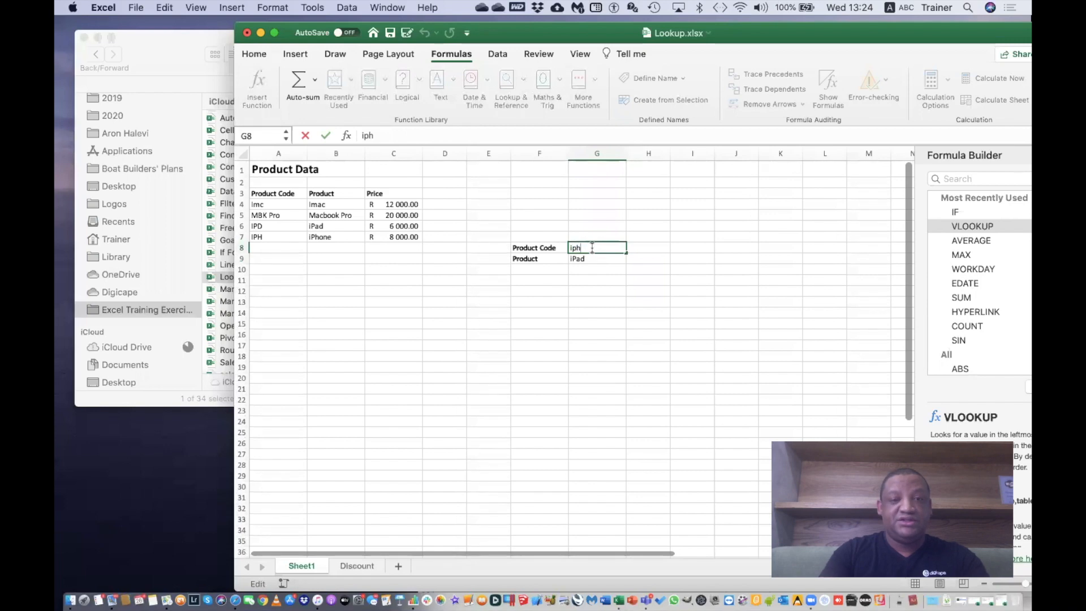
pyautogui.press('Return')
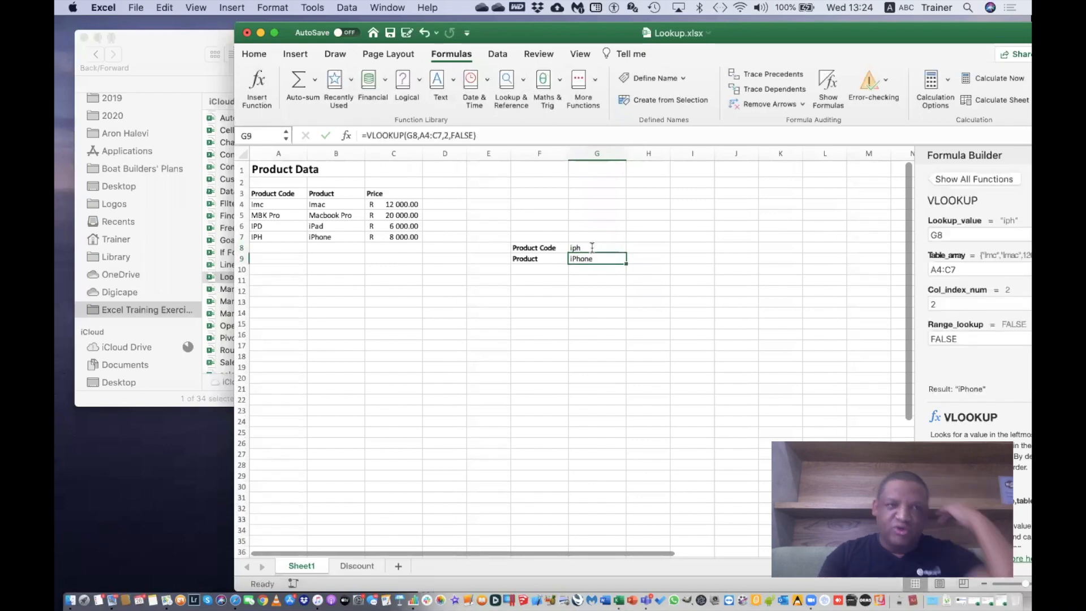
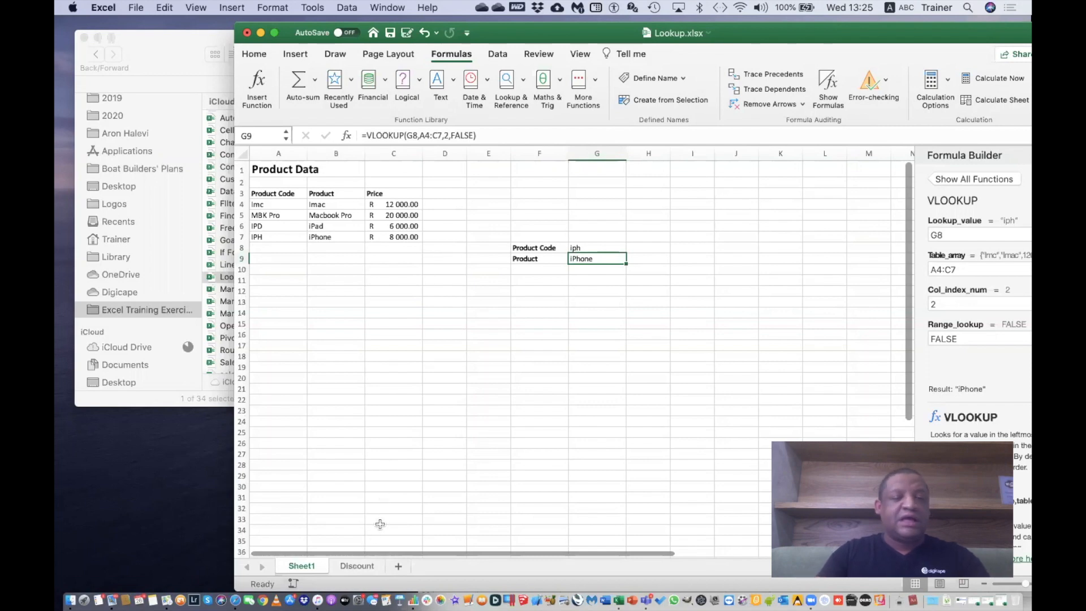
# Open the Discount sheet, select F3 beside the Discount label and reposition the workbook window.
pyautogui.scroll(-2, 973, 396)
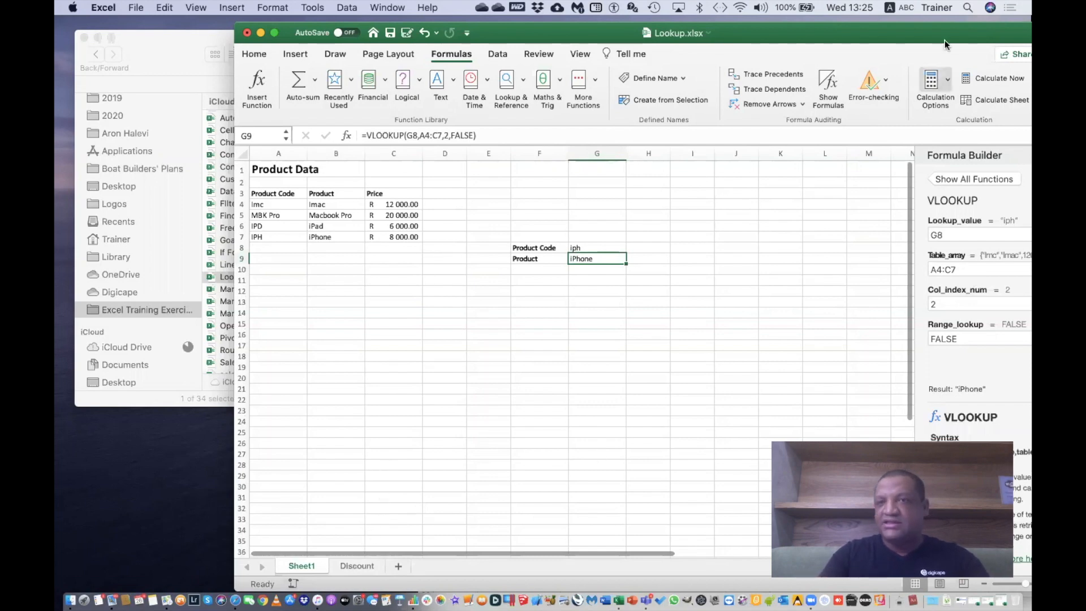
pyautogui.doubleClick(915, 22)
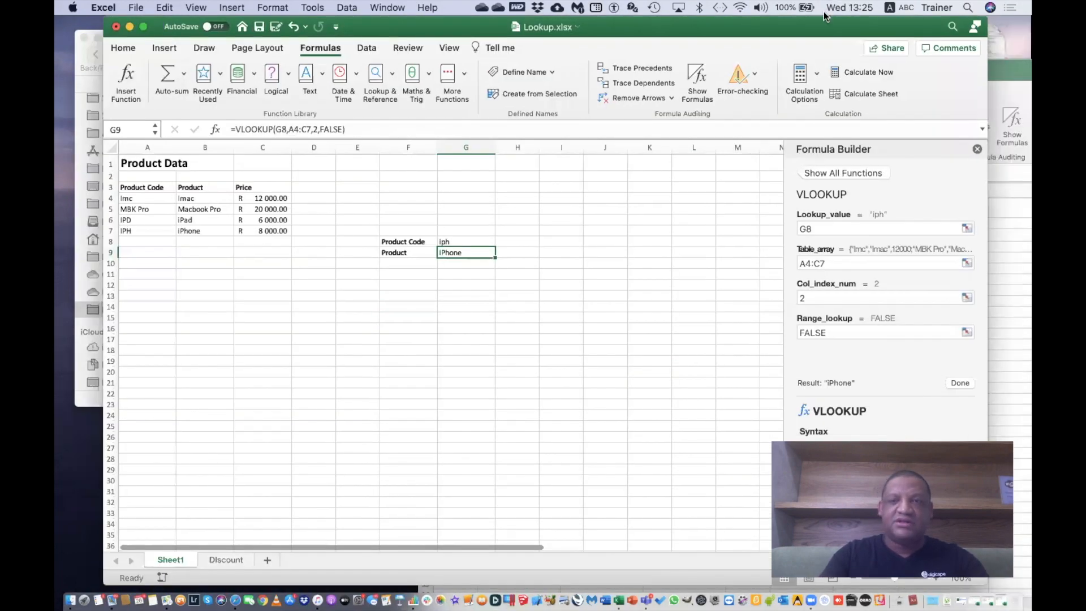
pyautogui.doubleClick(909, 22)
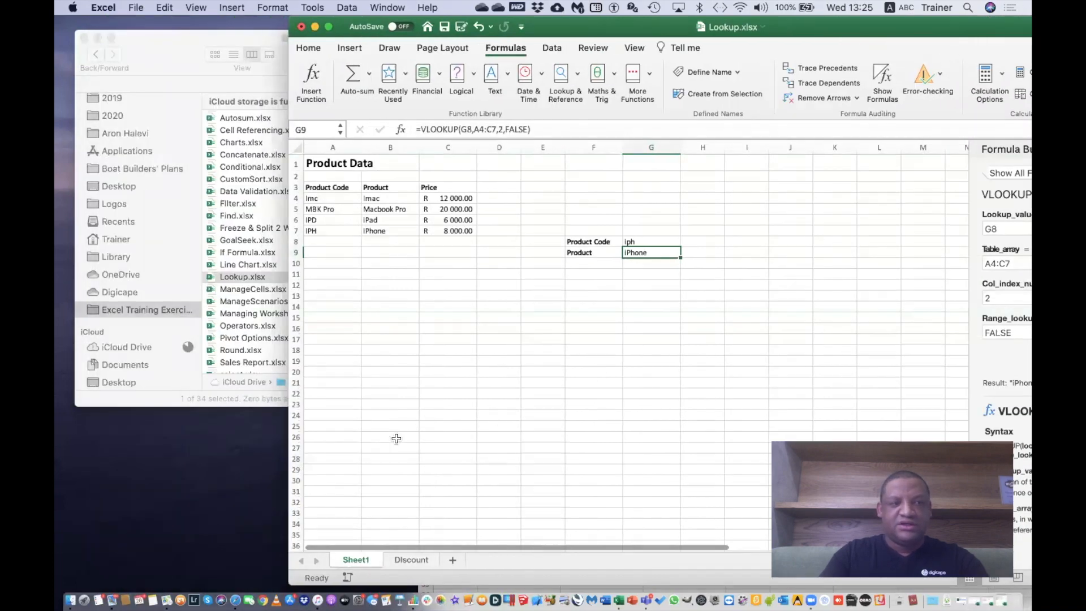
pyautogui.click(410, 561)
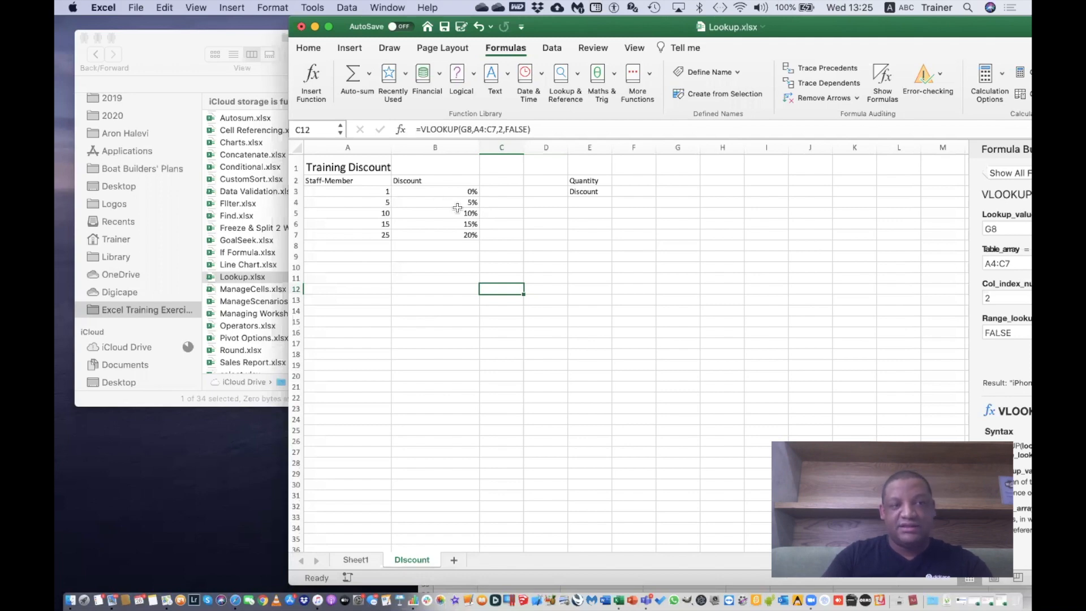
pyautogui.click(635, 192)
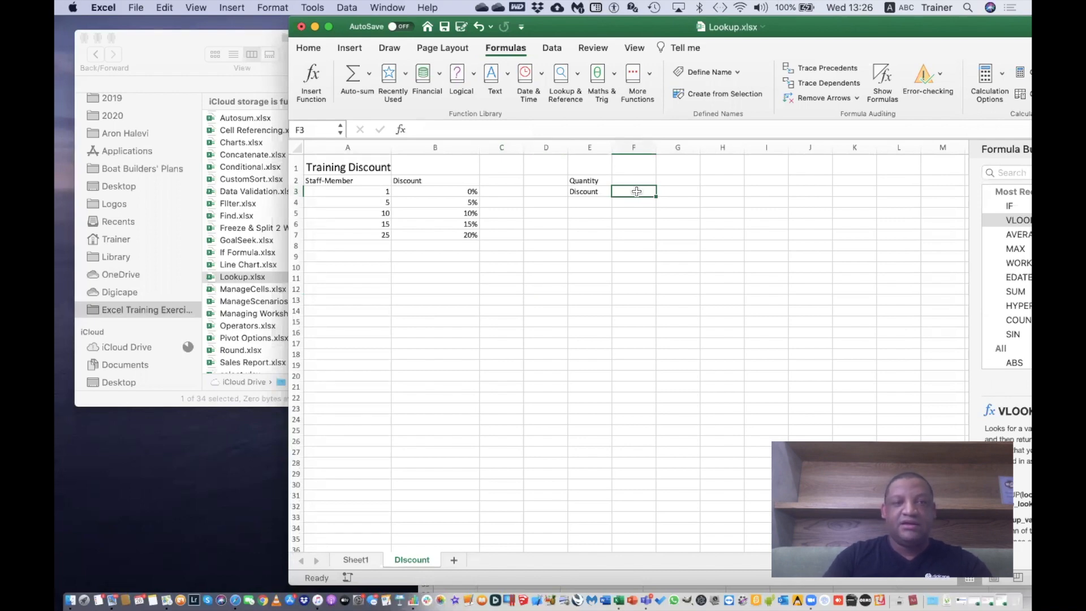
pyautogui.moveTo(954, 28); pyautogui.dragTo(1029, 52)
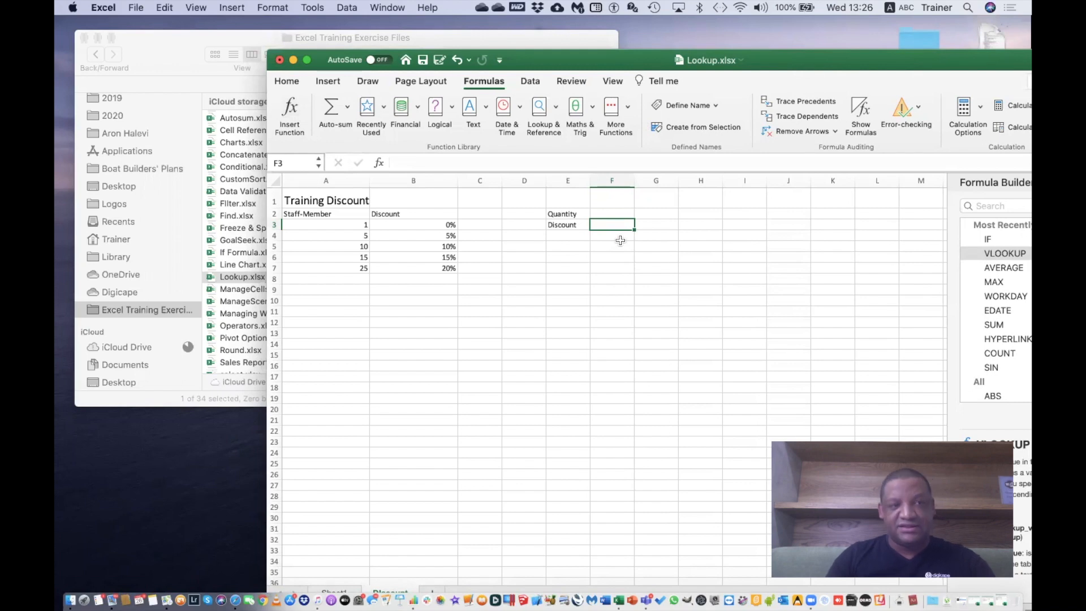
pyautogui.moveTo(922, 55); pyautogui.dragTo(905, 59)
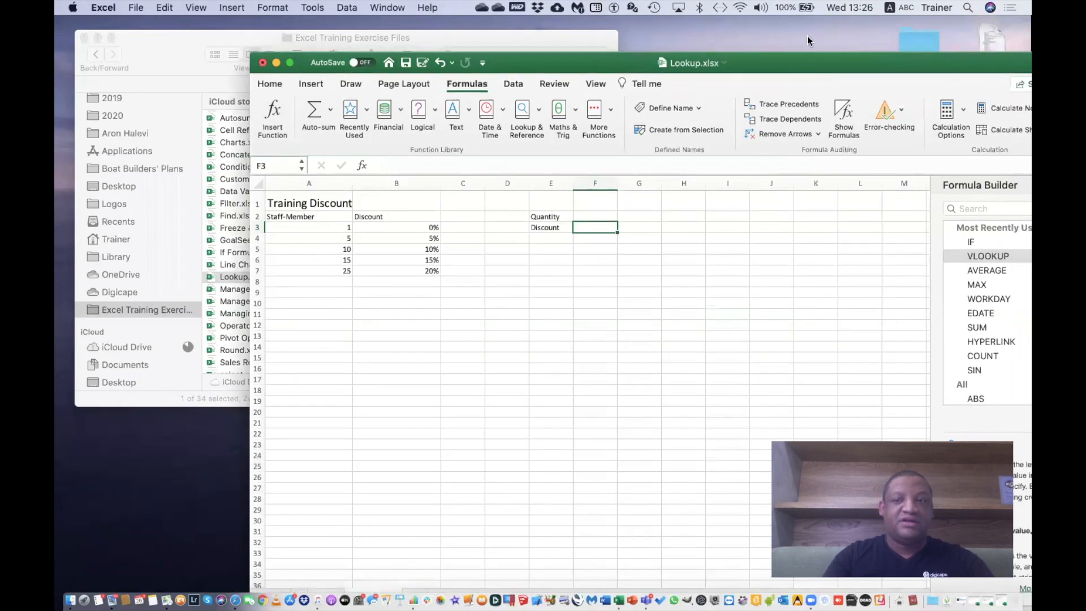
pyautogui.doubleClick(807, 62)
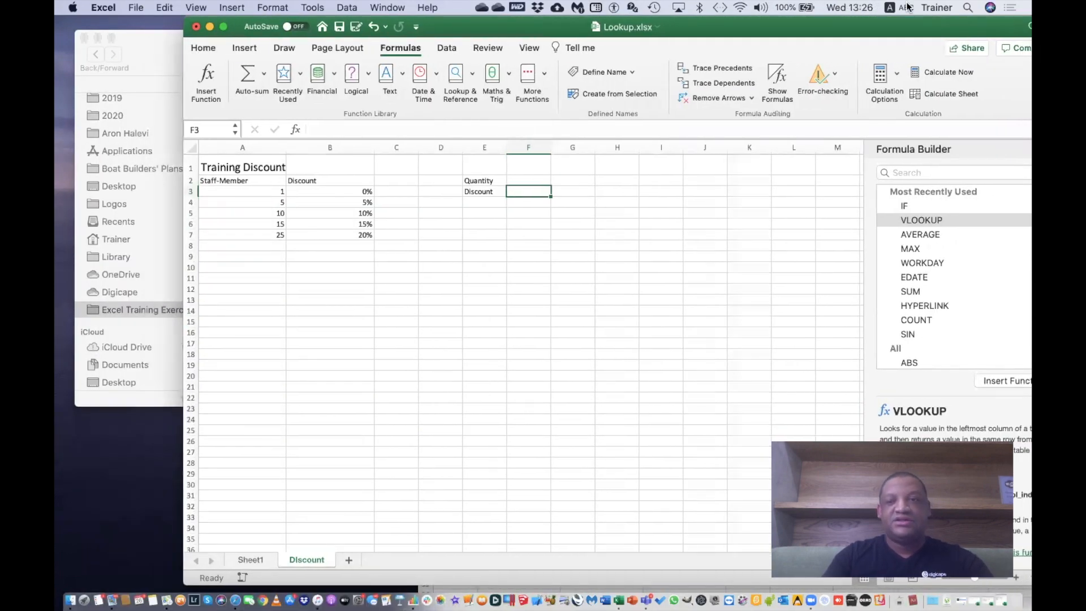
# Insert the VLOOKUP function in F3 of the Discount sheet with the quantity cell F2 as the lookup value.
pyautogui.moveTo(848, 26); pyautogui.dragTo(876, 26)
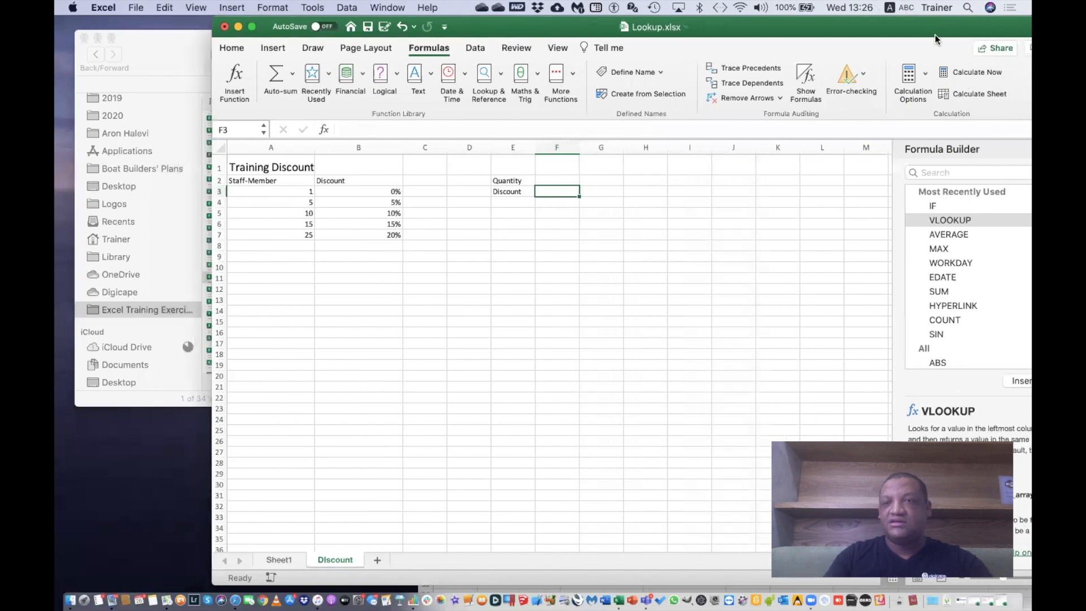
pyautogui.doubleClick(878, 37)
pyautogui.click(957, 386)
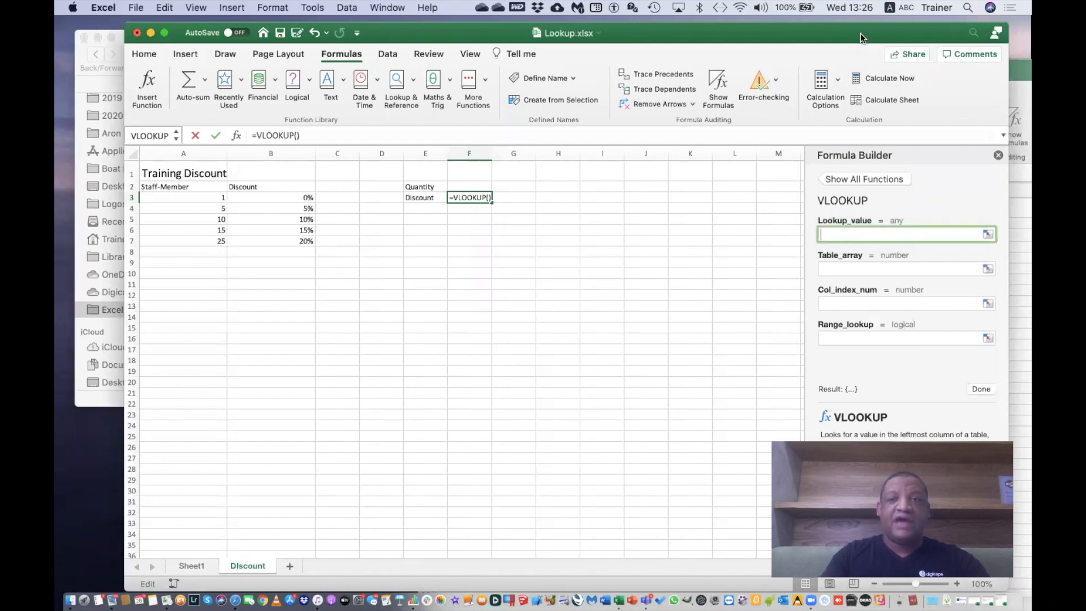
pyautogui.moveTo(860, 33); pyautogui.dragTo(905, 35)
pyautogui.click(506, 186)
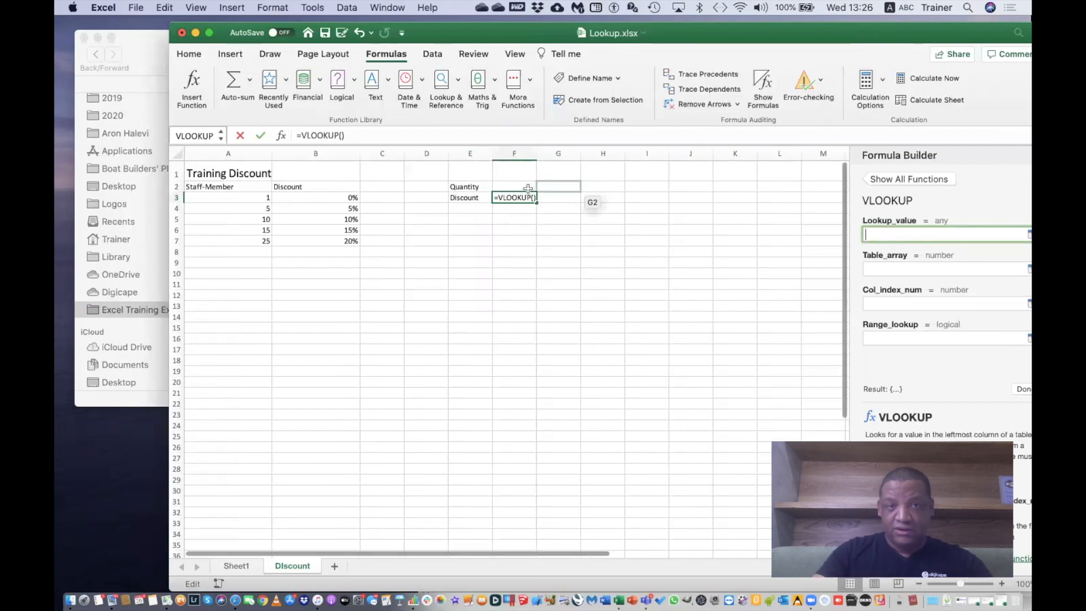
pyautogui.click(522, 186)
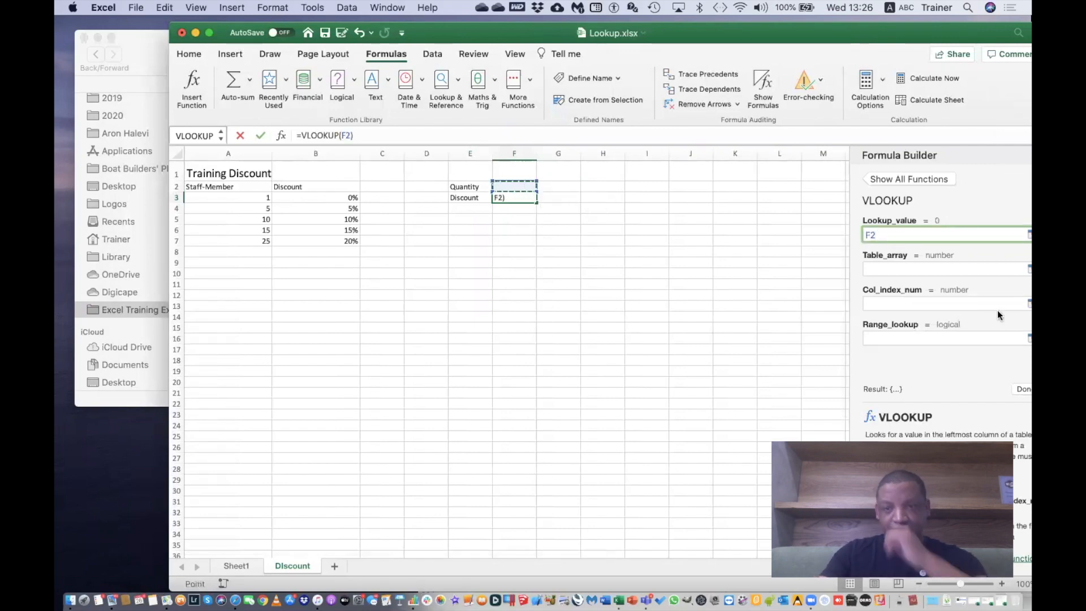
# Set the VLOOKUP table array to the staff-member and discount range A3:B7.
pyautogui.click(893, 271)
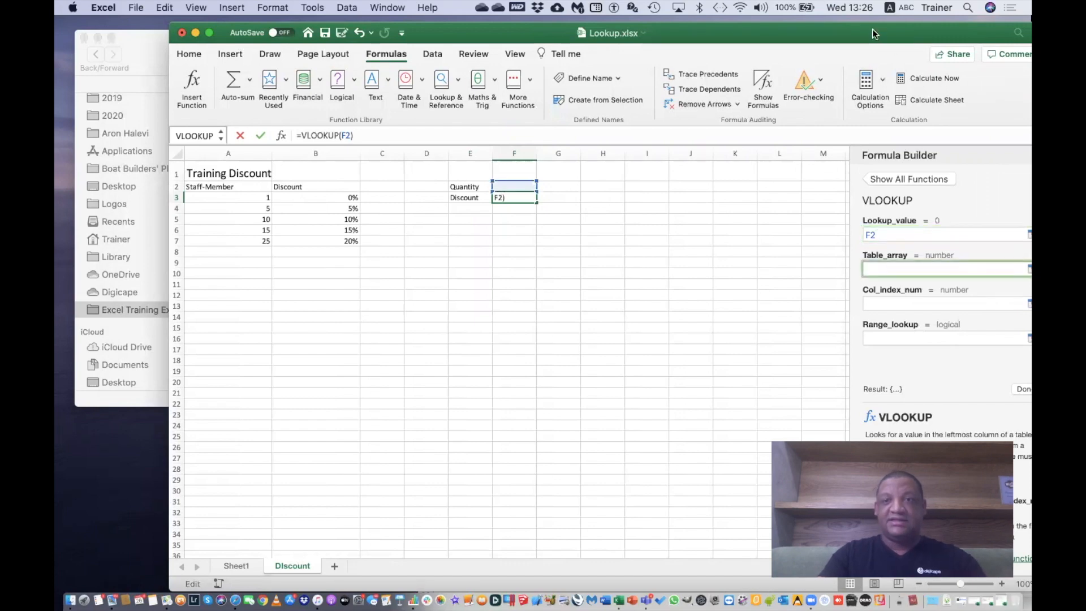
pyautogui.moveTo(872, 29); pyautogui.dragTo(1019, 39)
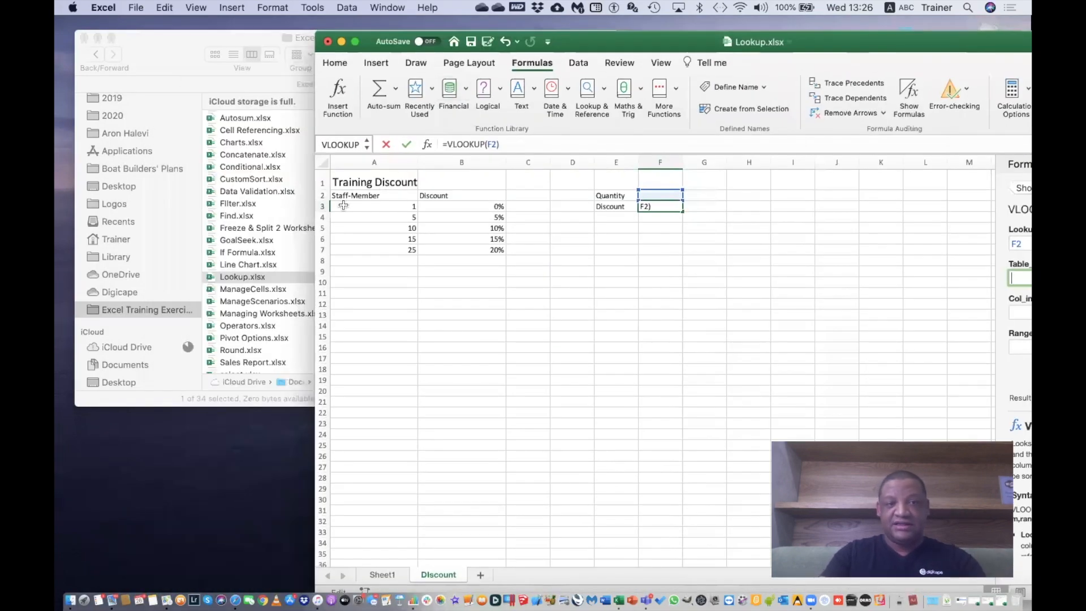
pyautogui.moveTo(347, 206); pyautogui.dragTo(478, 249)
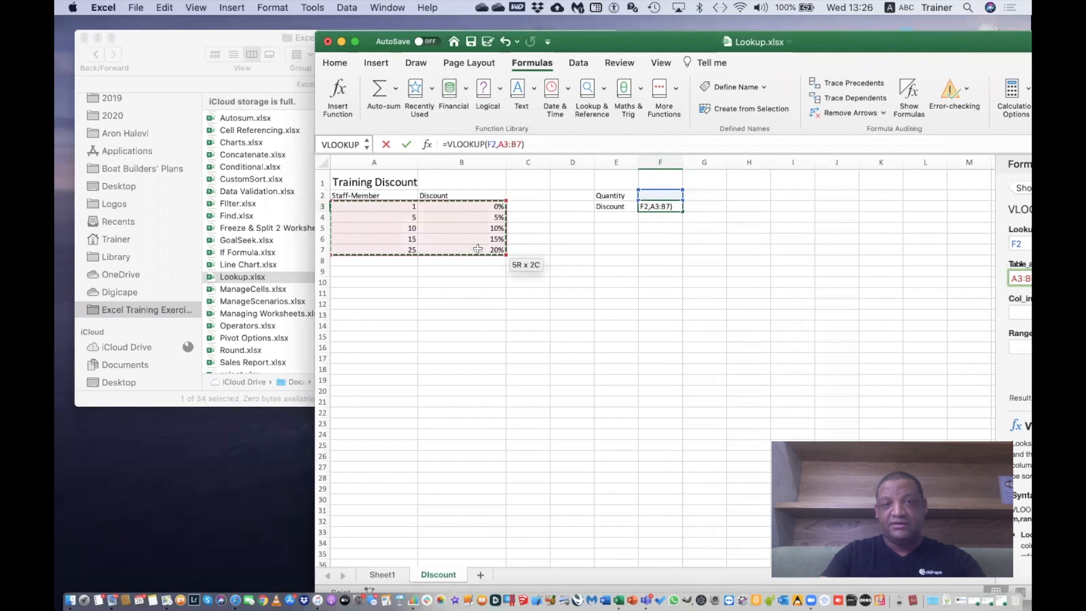
# Set the VLOOKUP column index to 2 and the range lookup to true, and enter the formula in F3.
pyautogui.moveTo(960, 46); pyautogui.dragTo(710, 32)
pyautogui.click(808, 297)
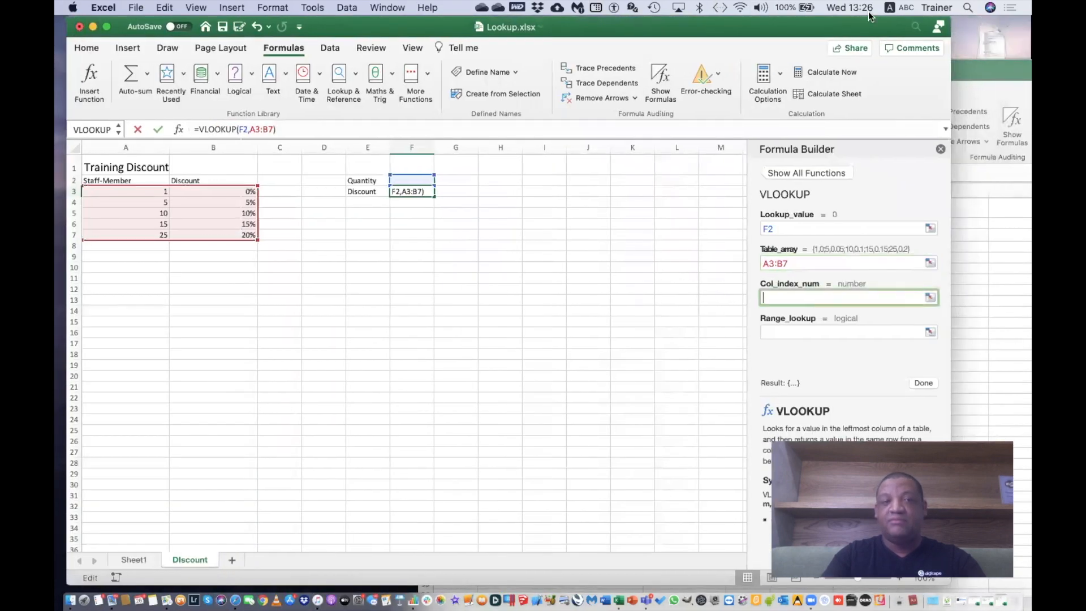
pyautogui.moveTo(922, 28); pyautogui.dragTo(1029, 28)
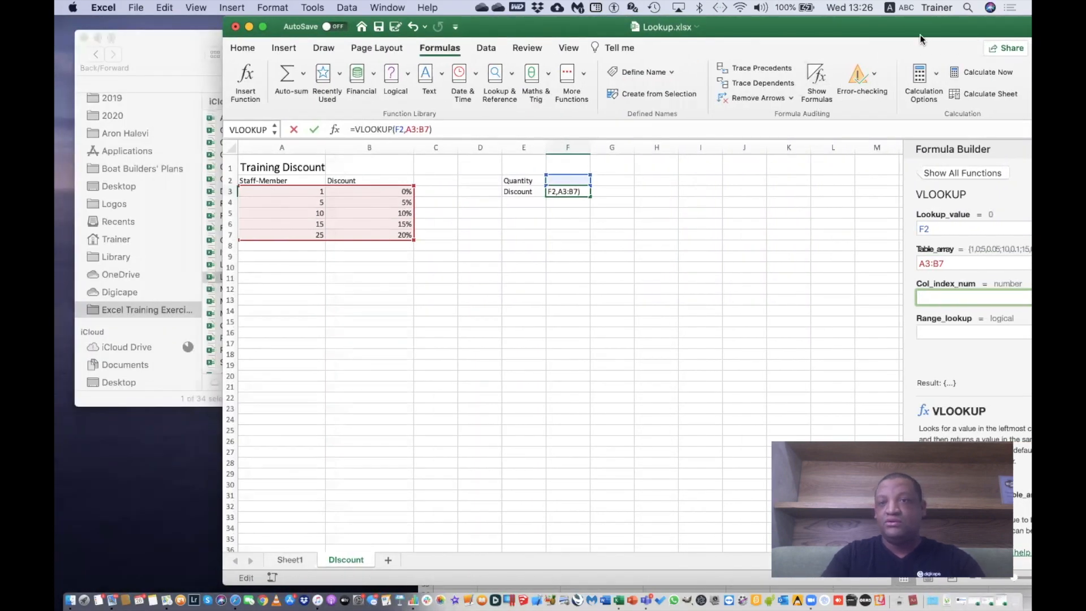
pyautogui.moveTo(873, 34); pyautogui.dragTo(734, 34)
pyautogui.write('2')
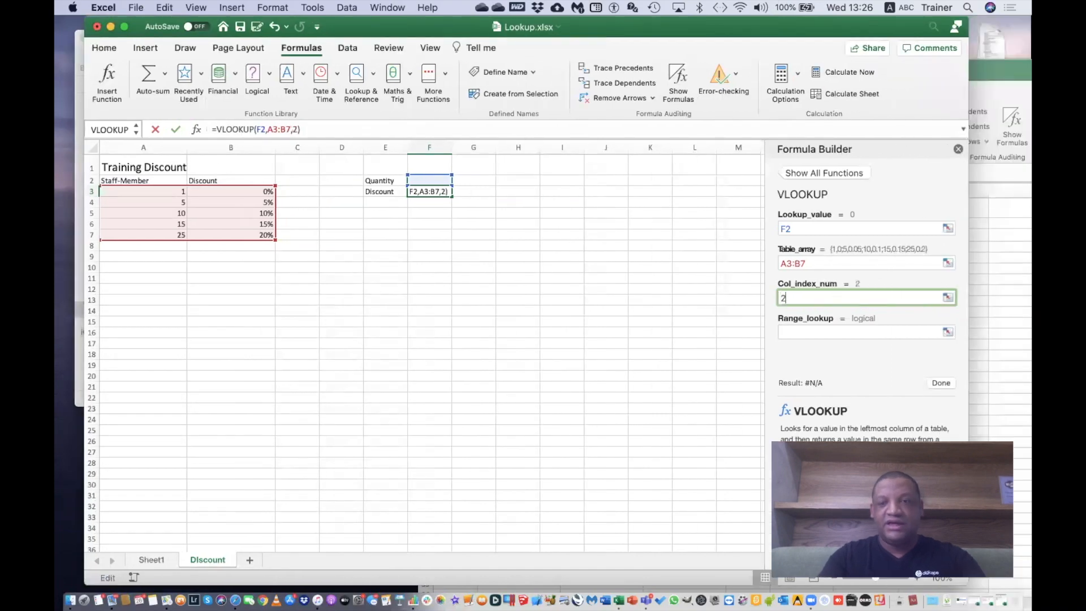
pyautogui.click(800, 330)
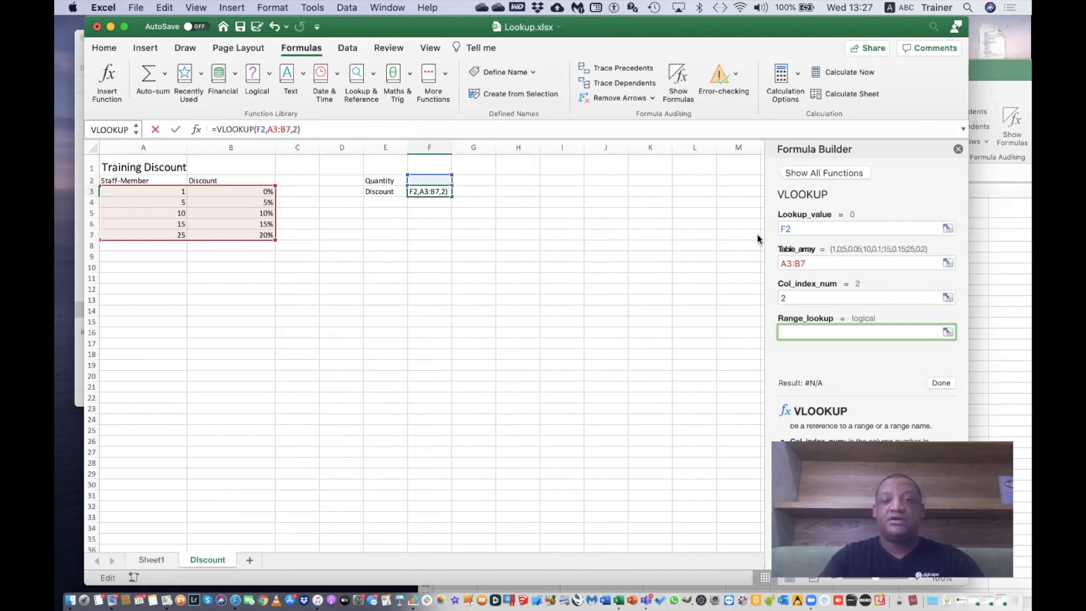
pyautogui.write('true')
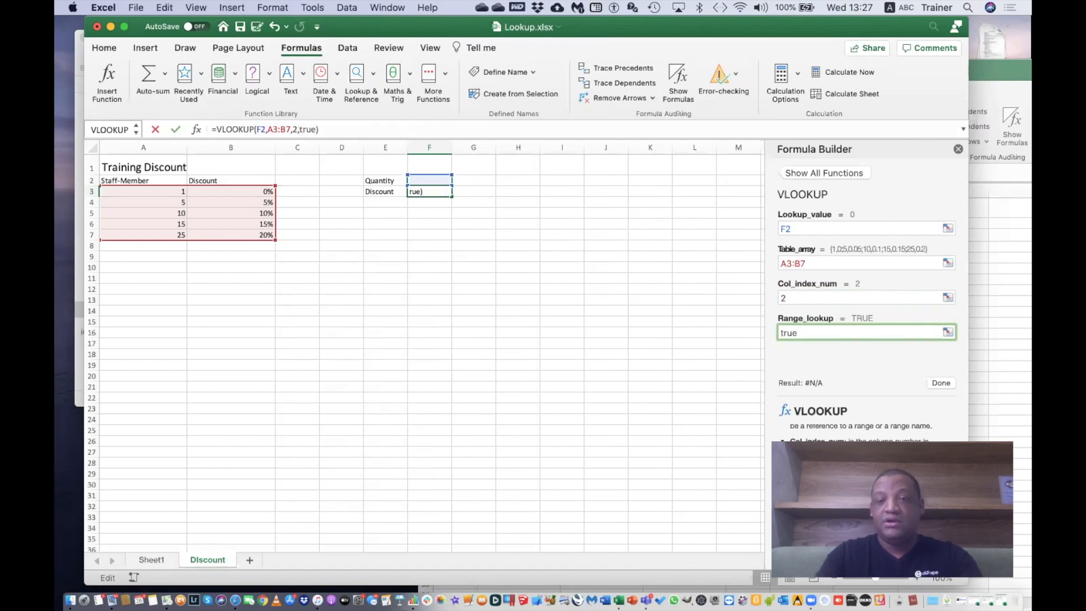
pyautogui.press('Return')
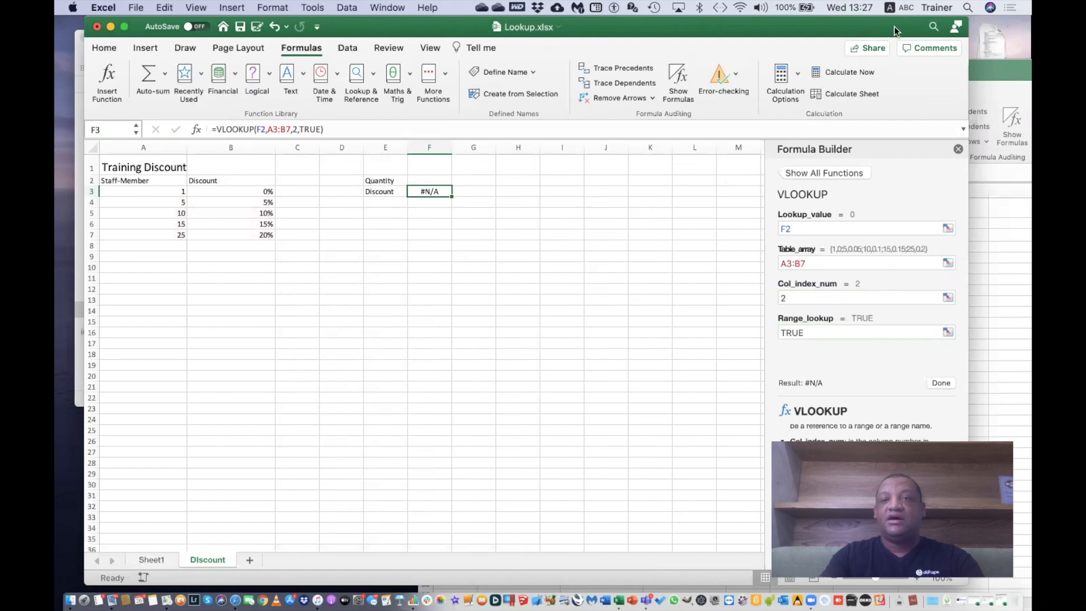
# Test the discount lookup by entering the quantities 1 and 2 in F2.
pyautogui.moveTo(853, 27); pyautogui.dragTo(982, 53)
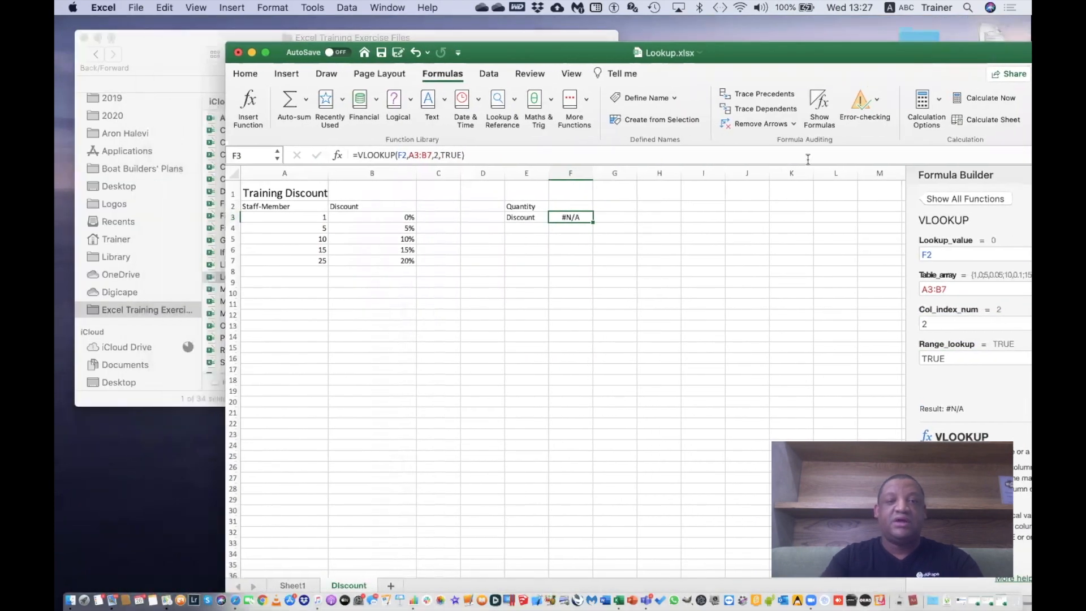
pyautogui.click(571, 206)
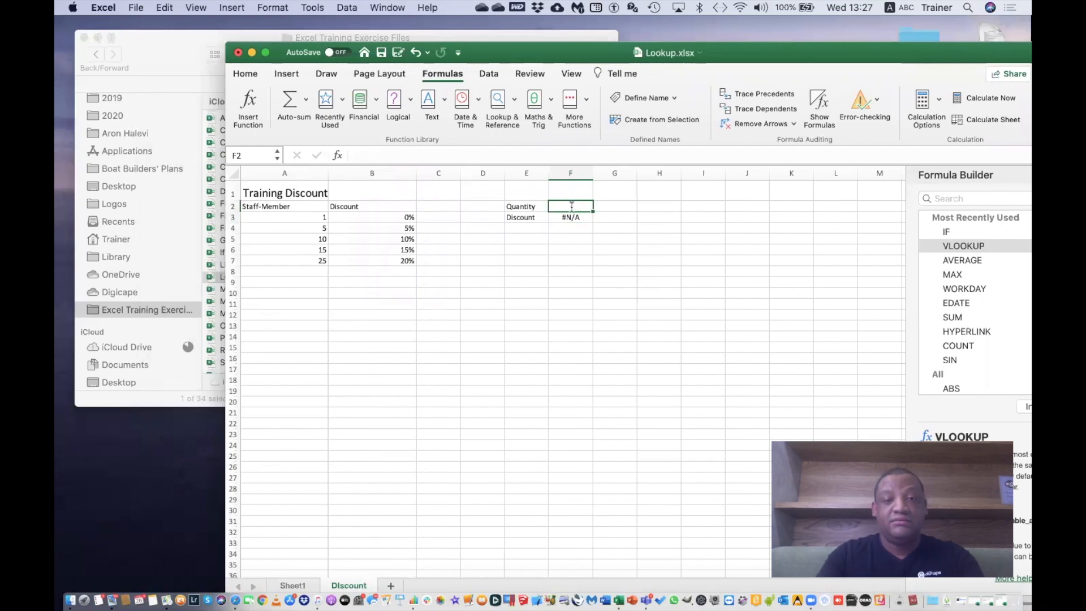
pyautogui.write('1')
pyautogui.press('Return')
pyautogui.click(586, 206)
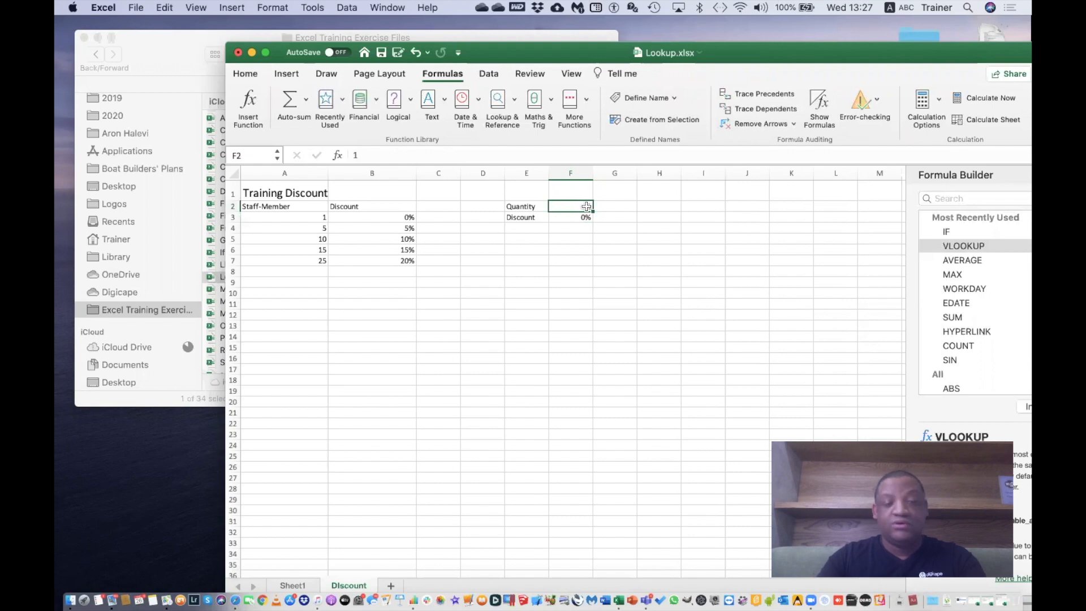
pyautogui.write('2')
pyautogui.press('Return')
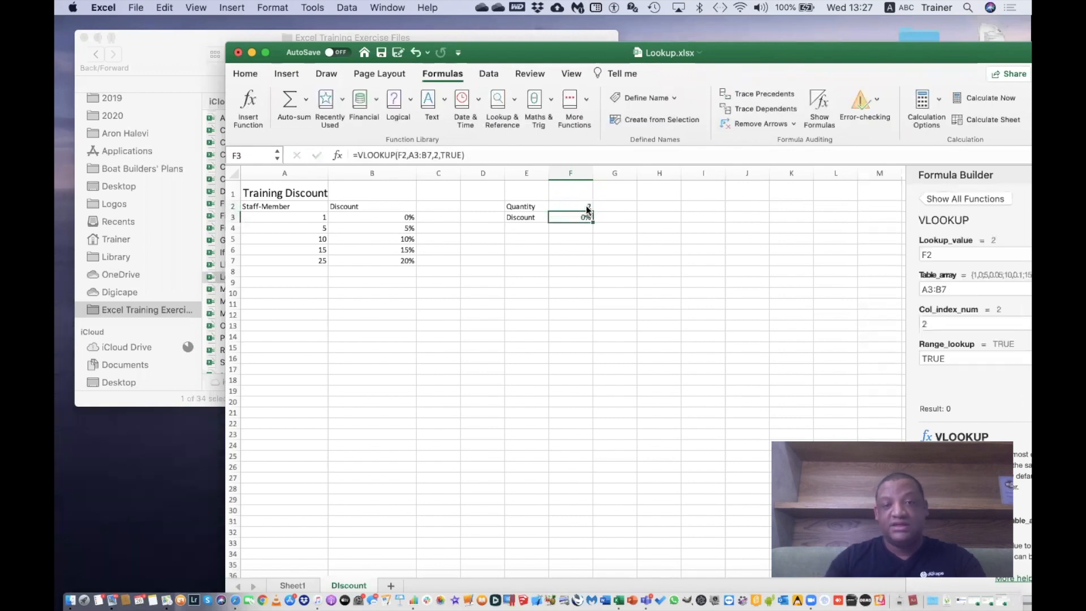
# Set the quantity in F2 to 6 to test a value between two discount thresholds.
pyautogui.click(588, 206)
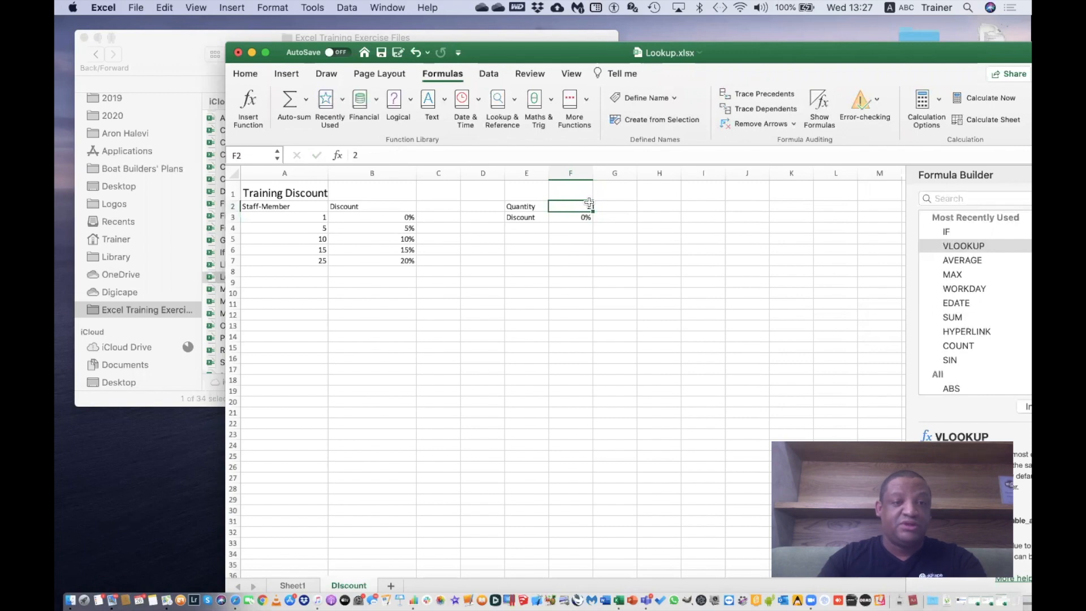
pyautogui.write('6')
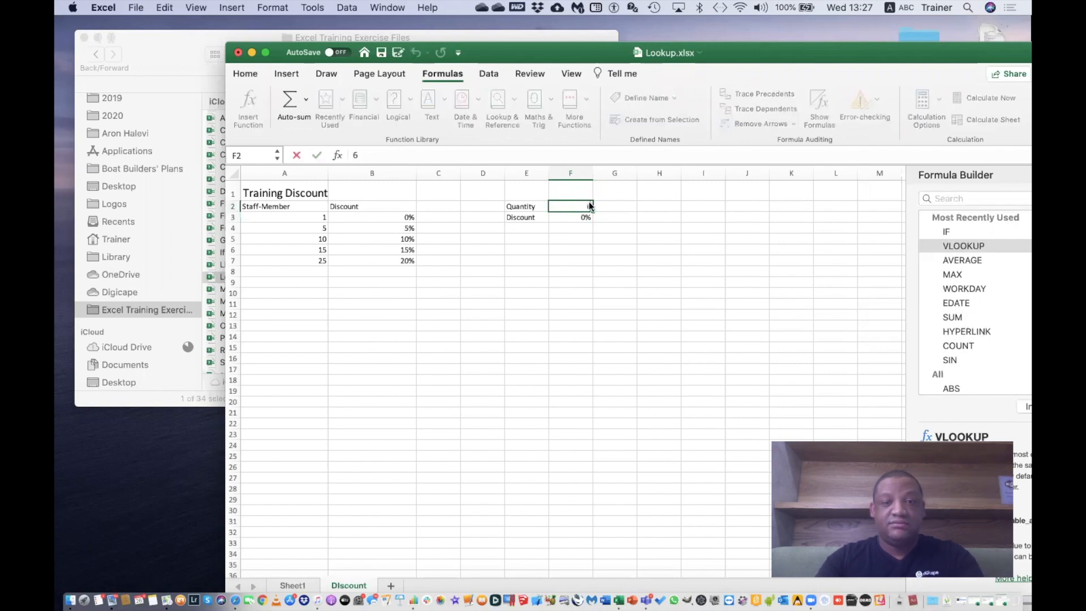
pyautogui.press('Return')
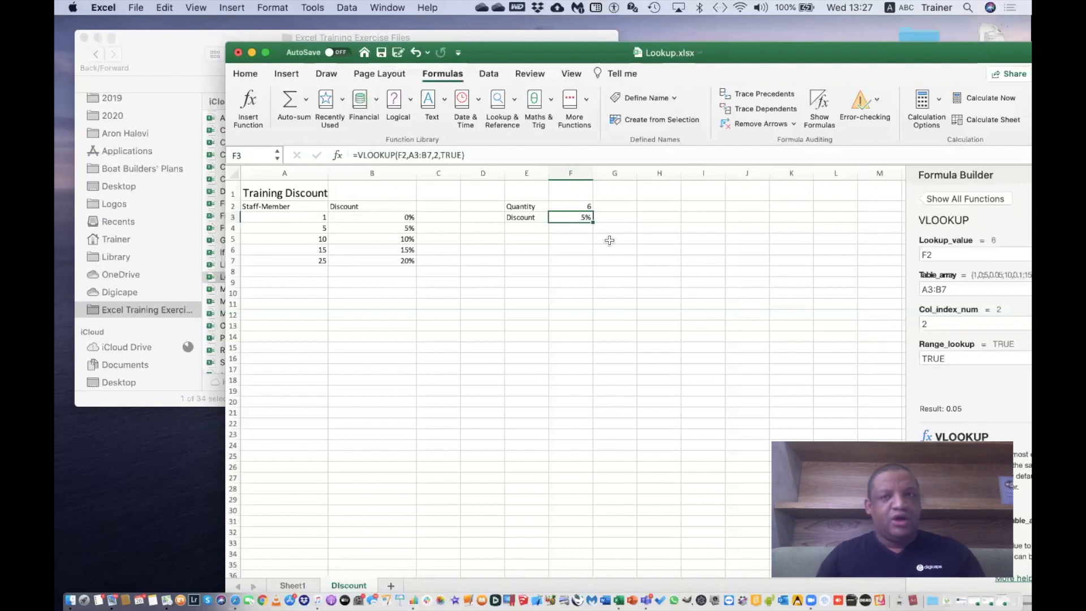
# Browse the Formula Builder's function list, select the IF function and view its help article.
pyautogui.moveTo(959, 49)
pyautogui.mouseDown()
pyautogui.moveTo(854, 49)
pyautogui.moveTo(968, 49)
pyautogui.mouseUp()
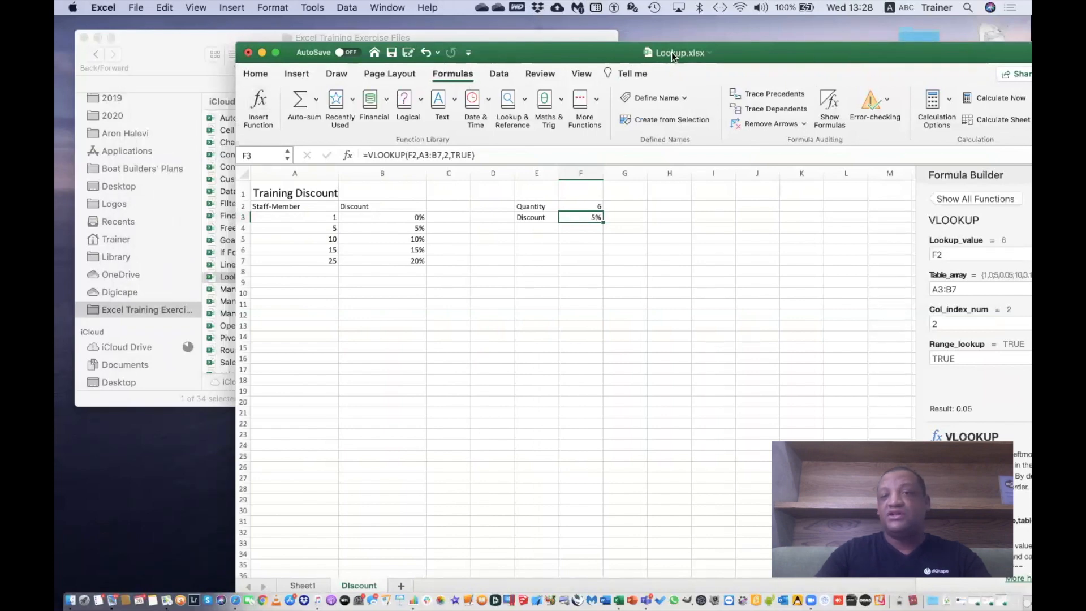
pyautogui.moveTo(670, 52); pyautogui.dragTo(490, 47)
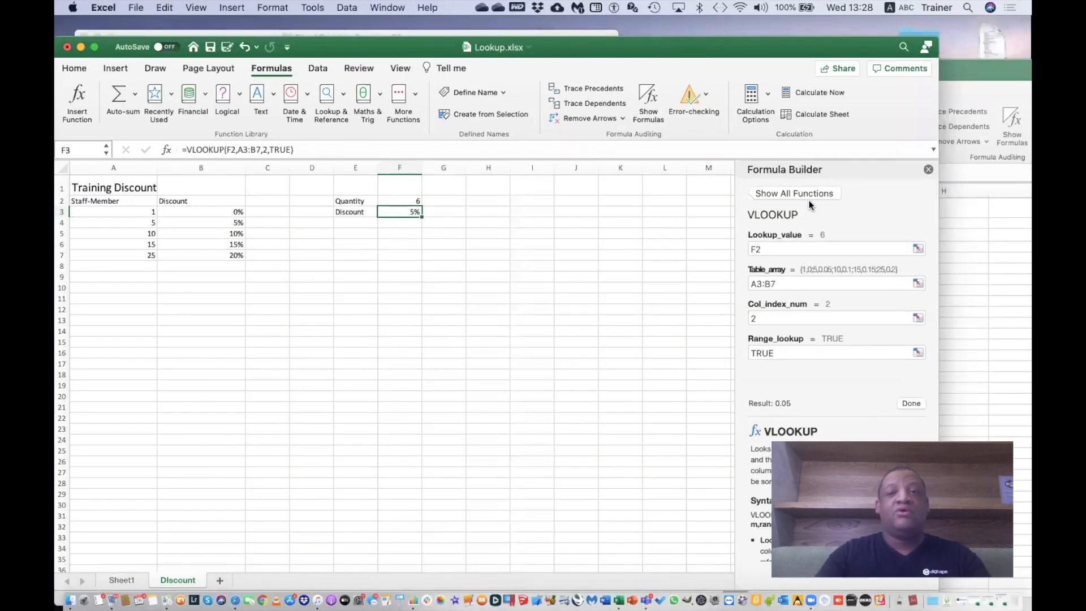
pyautogui.click(576, 266)
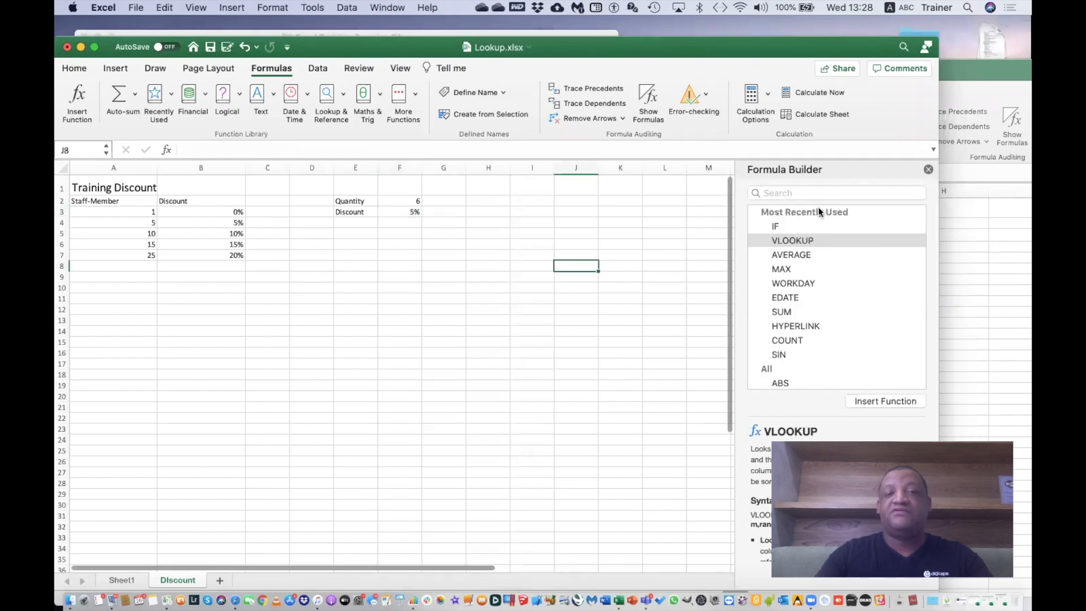
pyautogui.scroll(-10, 809, 305)
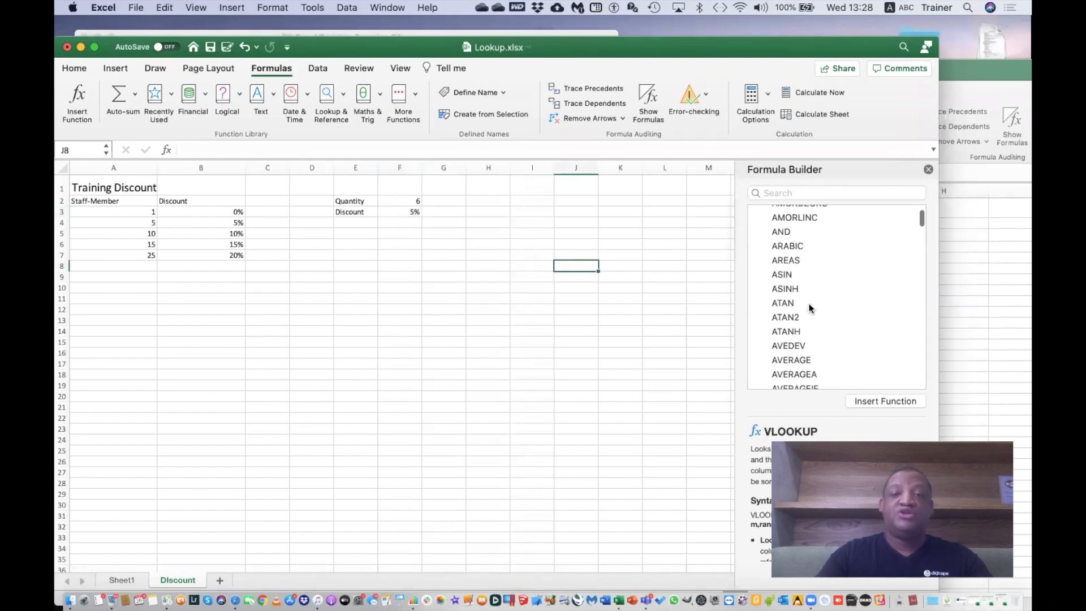
pyautogui.scroll(6, 809, 309)
pyautogui.scroll(5, 810, 308)
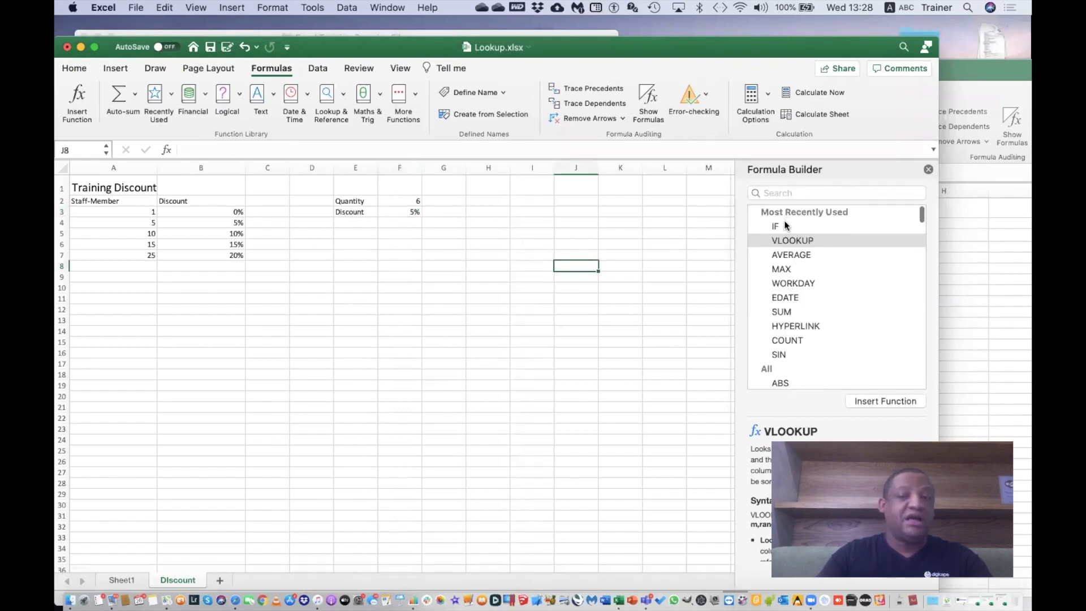
pyautogui.click(785, 226)
pyautogui.scroll(-4, 761, 498)
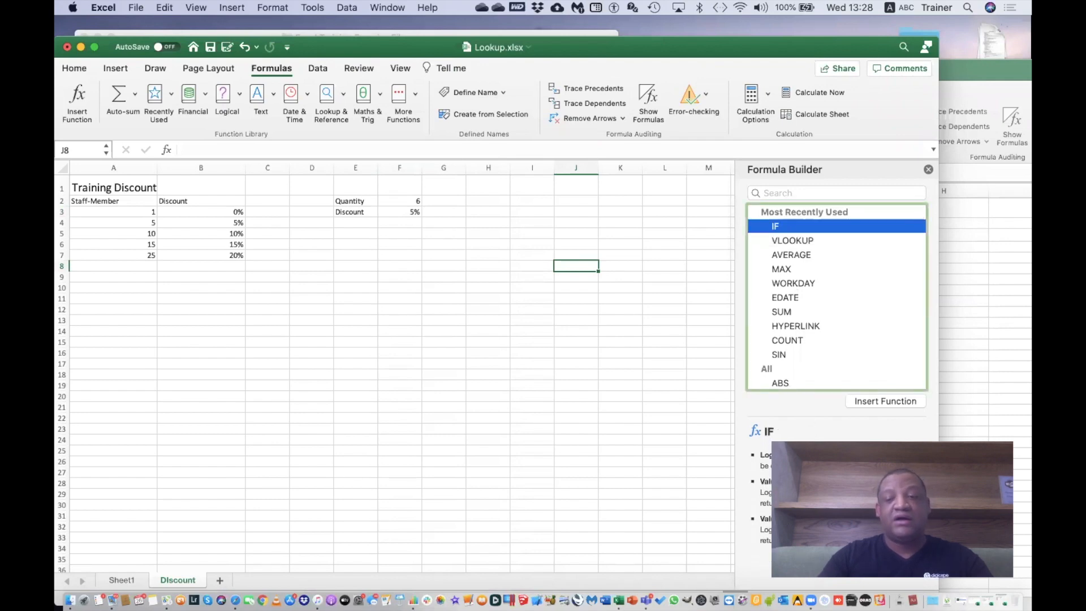
pyautogui.click(862, 577)
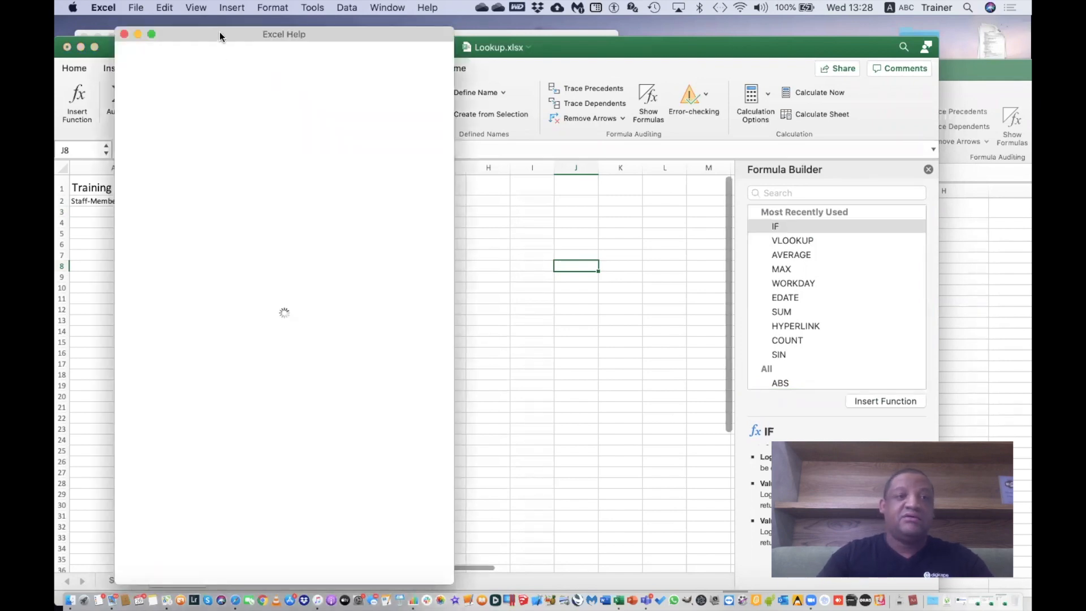
pyautogui.moveTo(220, 34); pyautogui.dragTo(580, 88)
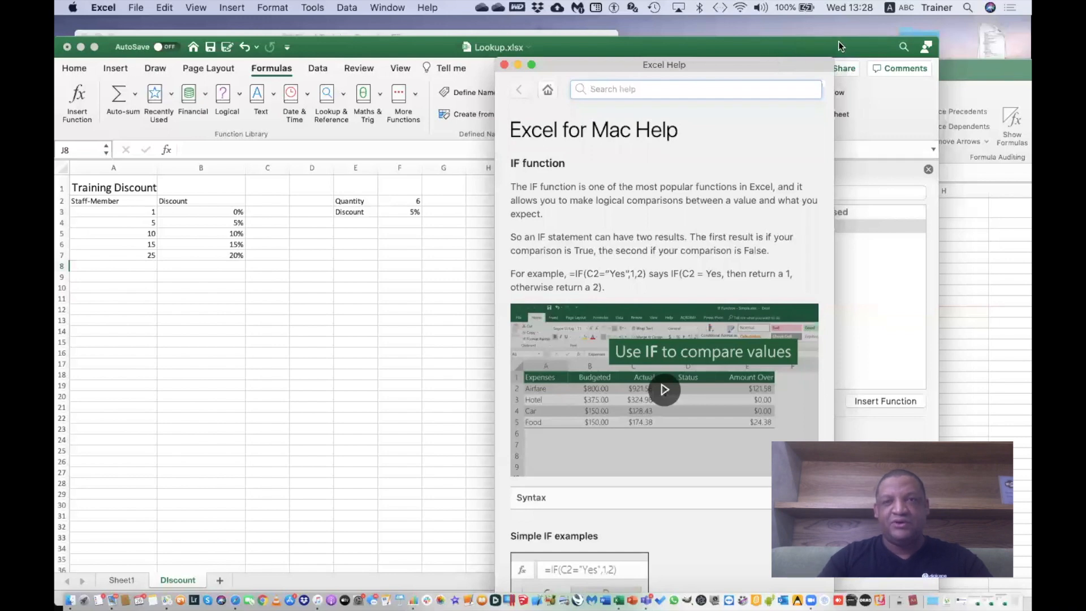
pyautogui.moveTo(838, 42); pyautogui.dragTo(909, 25)
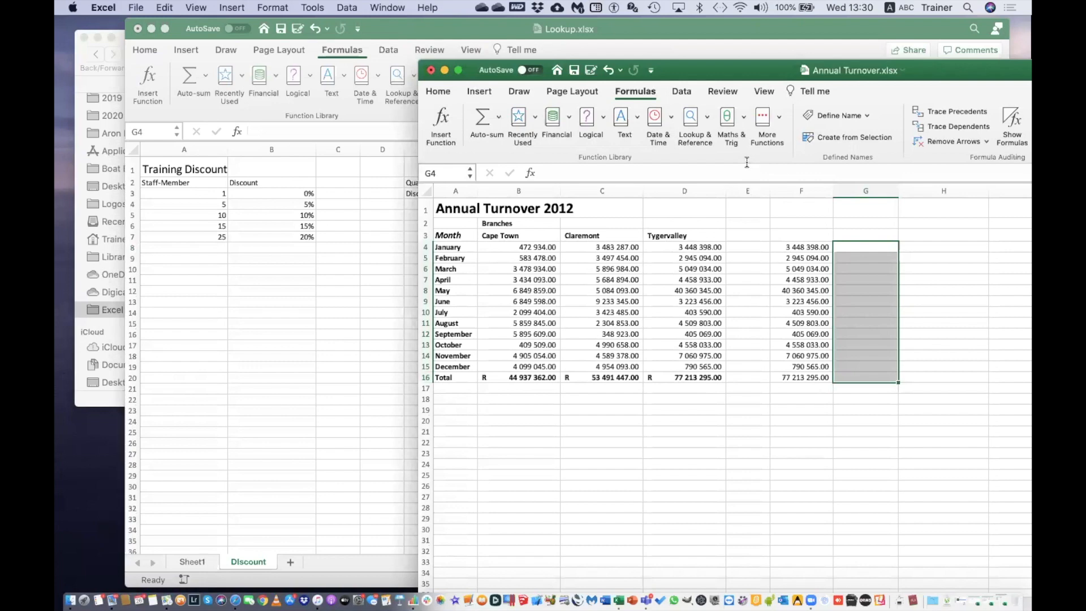
# Select the Cape Town total in B16 of the Annual Turnover workbook and add a new sheet to that workbook.
pyautogui.click(524, 376)
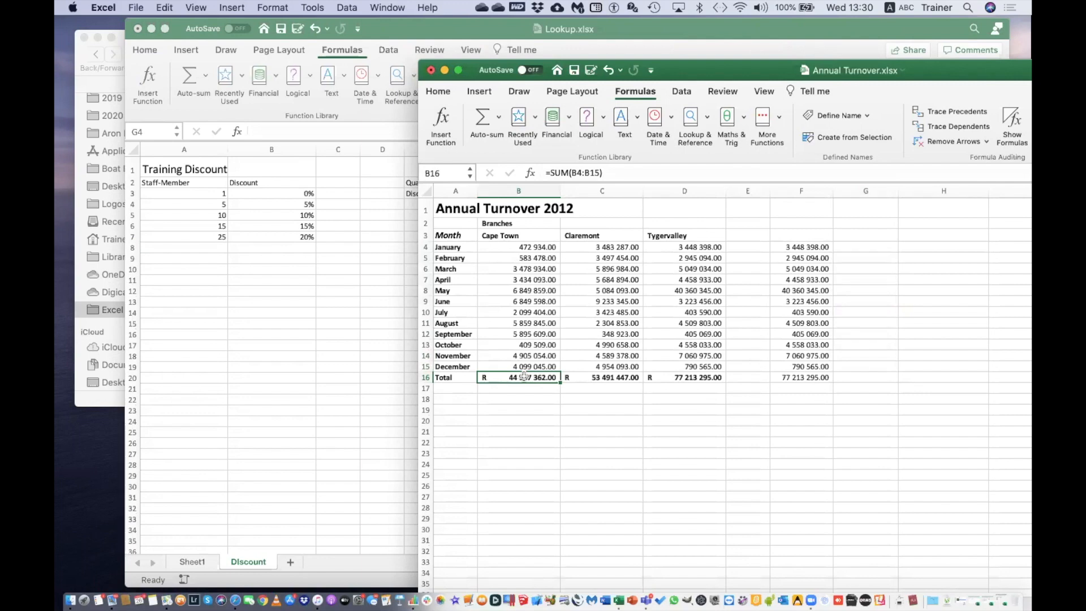
pyautogui.moveTo(734, 69); pyautogui.dragTo(794, 7)
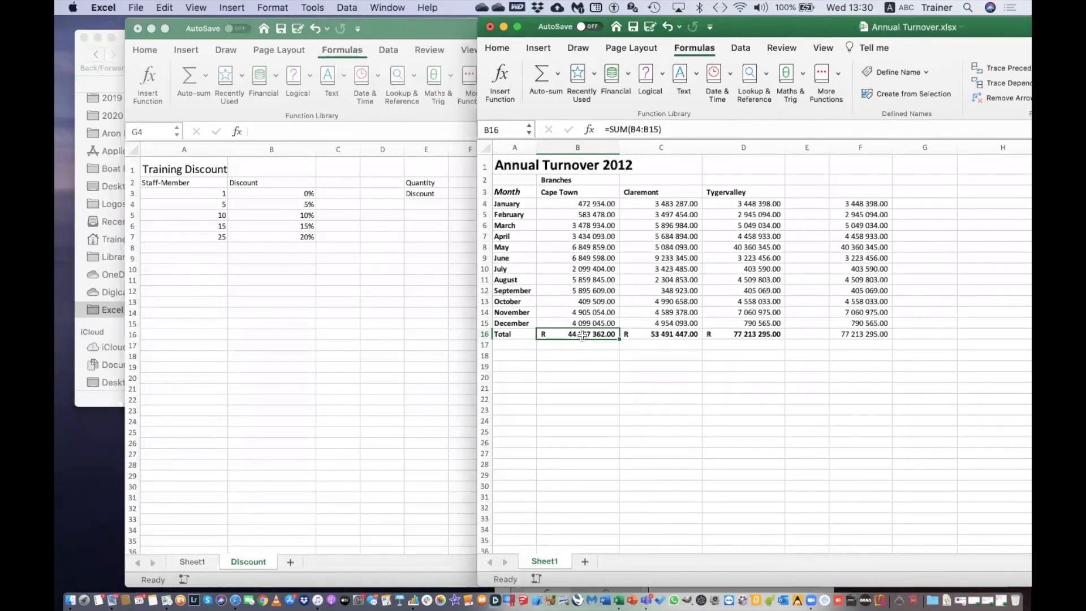
pyautogui.click(585, 564)
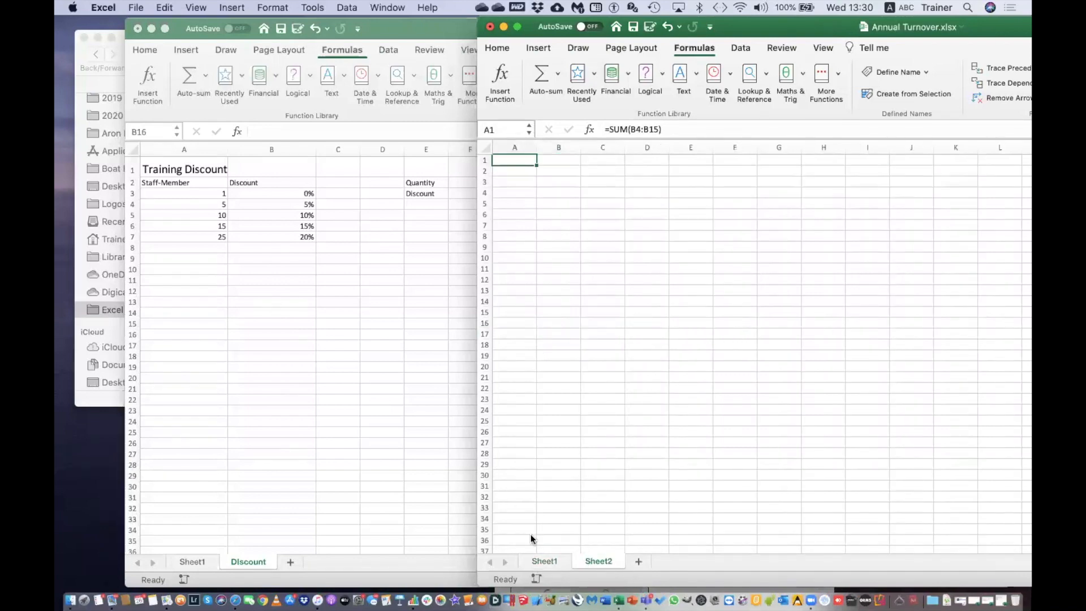
# Copy the Cape Town total in B16 of Sheet1 and return to Sheet2.
pyautogui.click(545, 560)
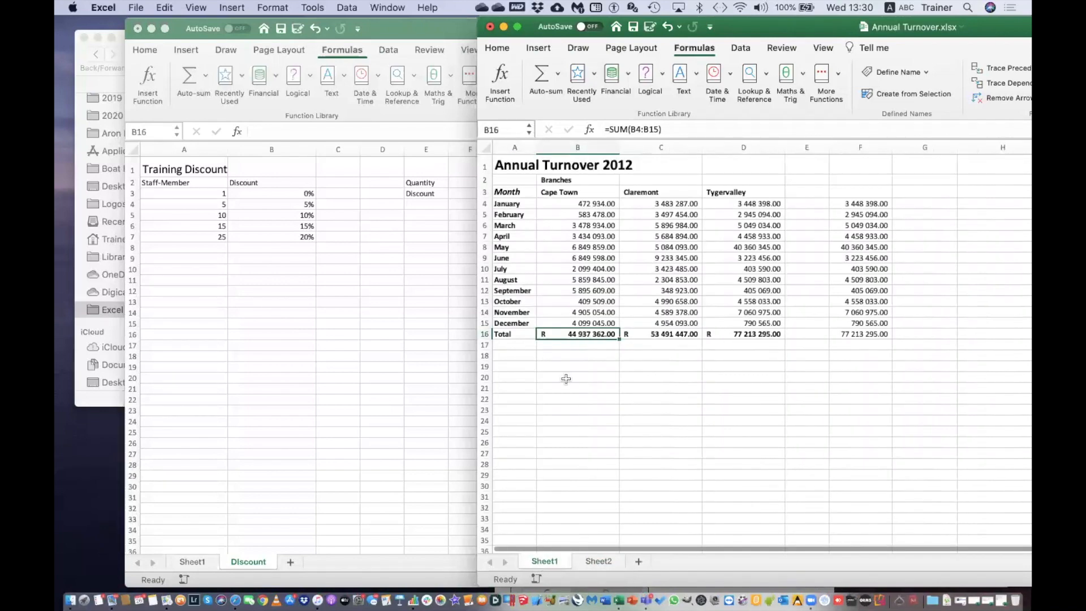
pyautogui.rightClick(575, 331)
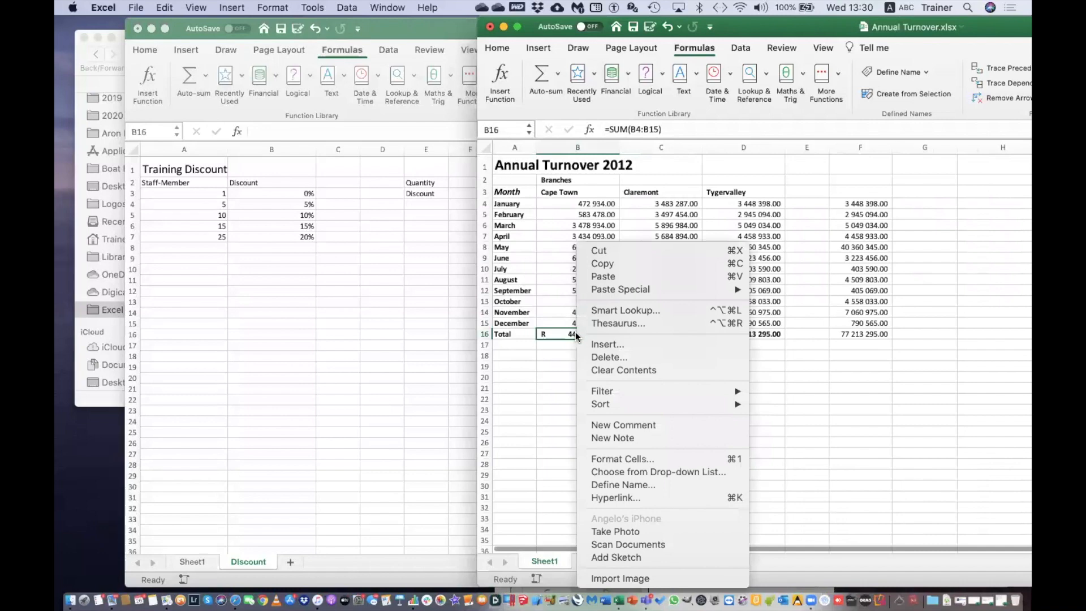
pyautogui.click(620, 266)
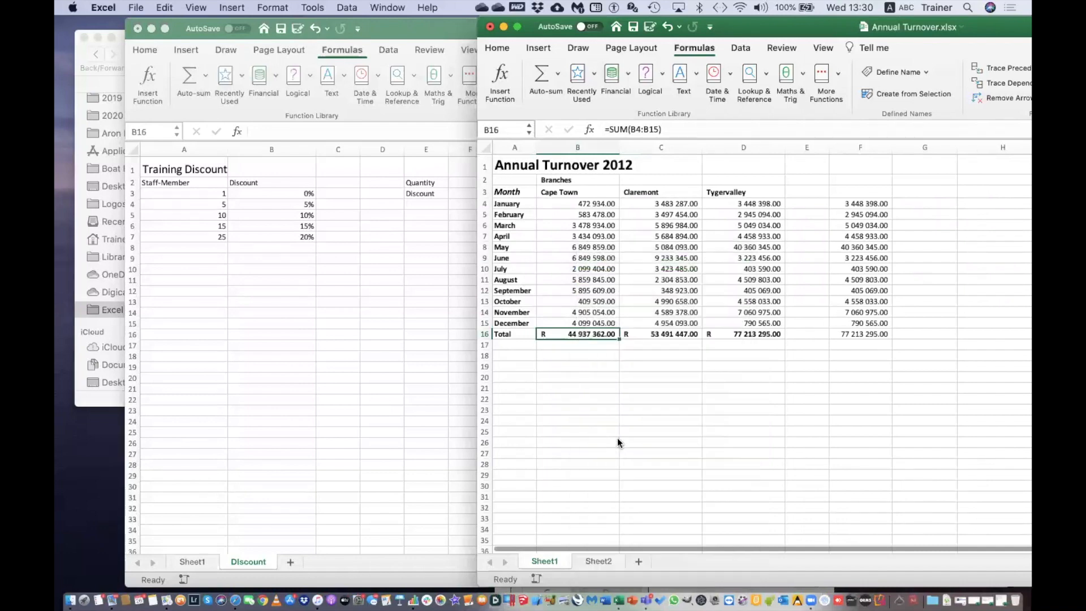
pyautogui.click(591, 566)
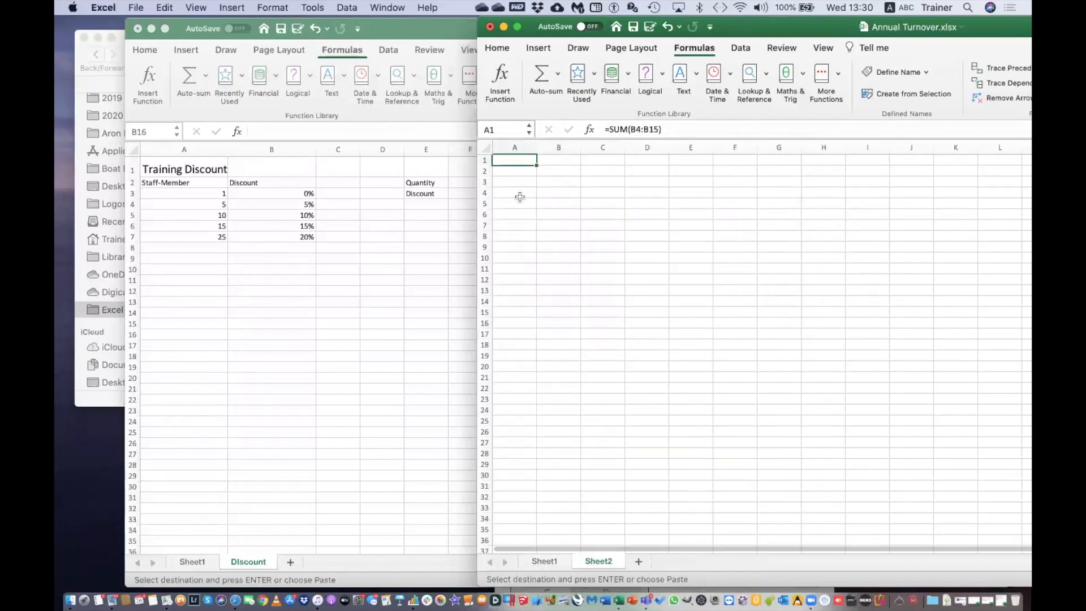
# Try a plain paste of the copied total into A2 of Sheet2 with column A widened, and undo both changes.
pyautogui.click(516, 172)
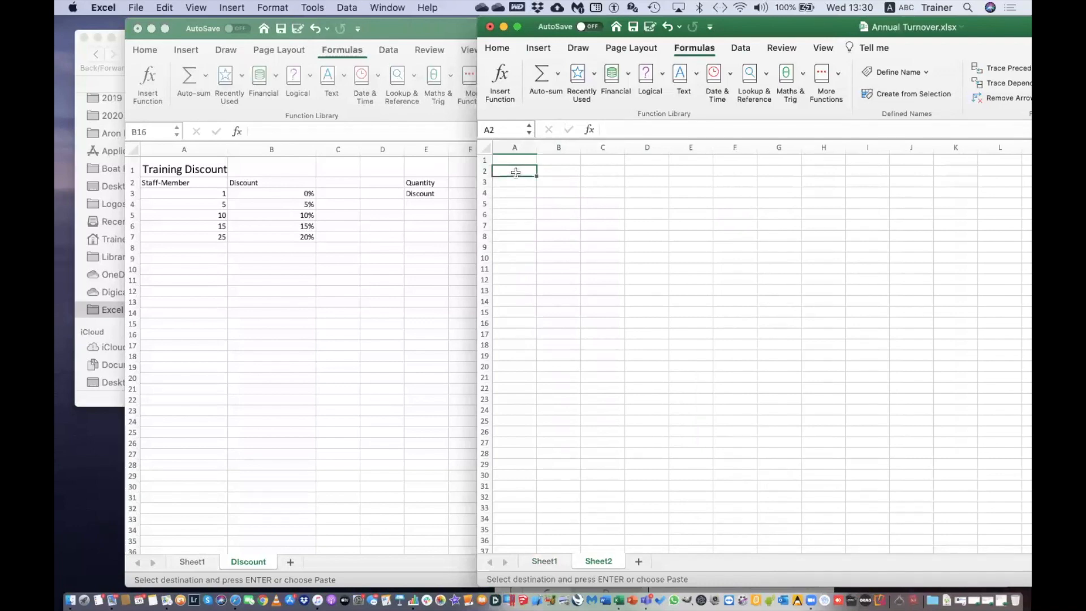
pyautogui.rightClick(516, 175)
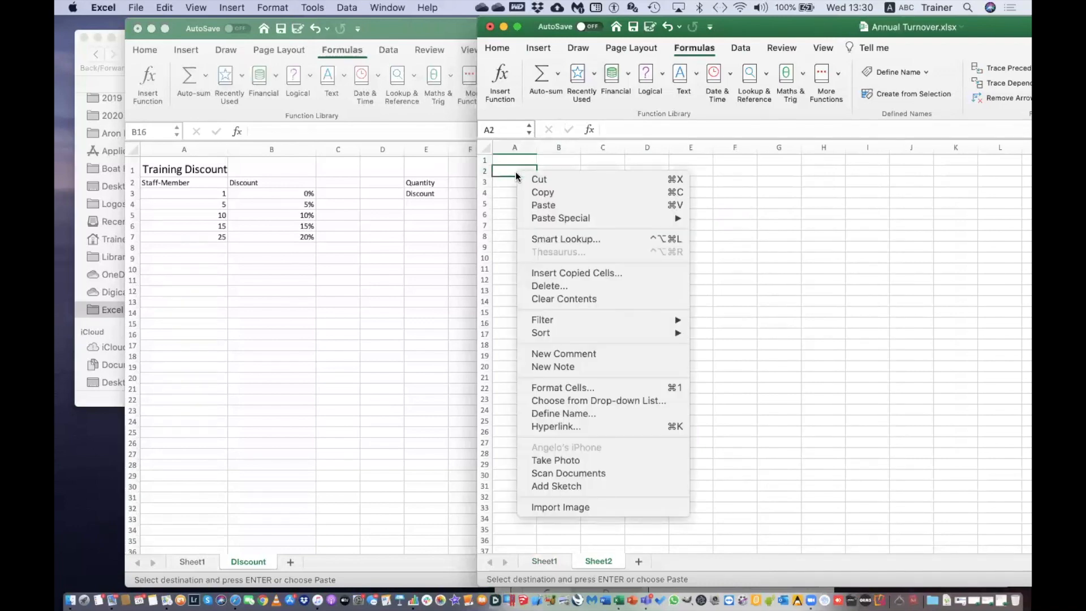
pyautogui.click(538, 206)
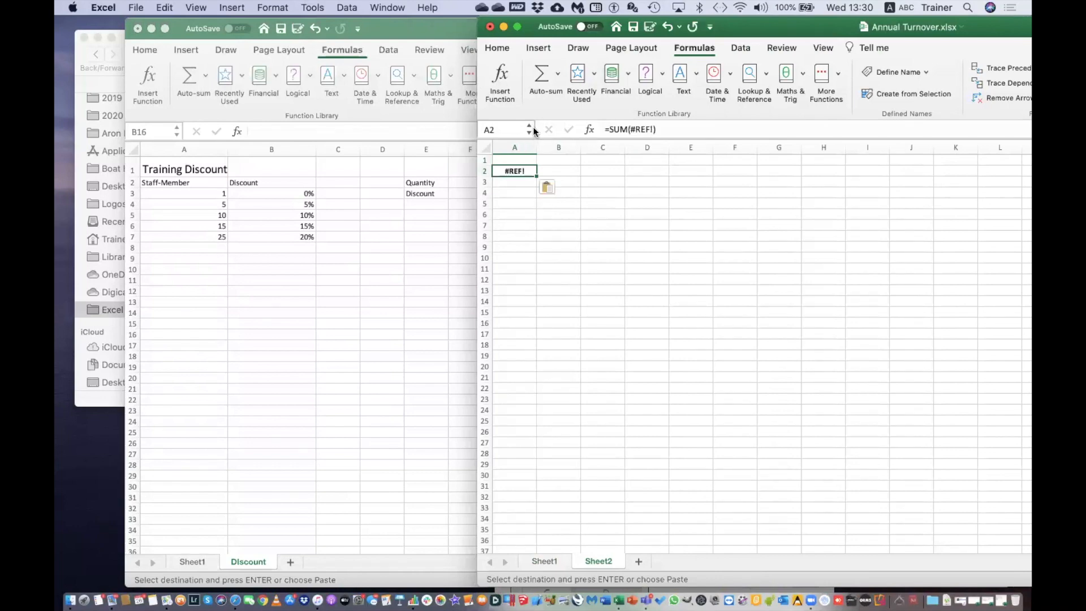
pyautogui.moveTo(536, 147); pyautogui.dragTo(571, 145)
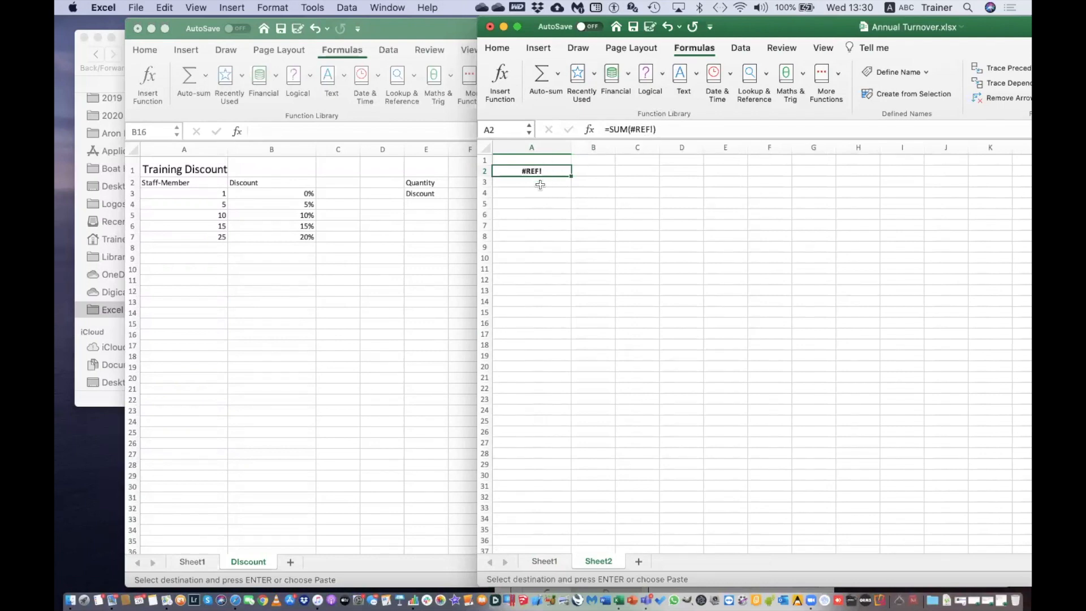
pyautogui.press('super+z')
pyautogui.press('Delete')
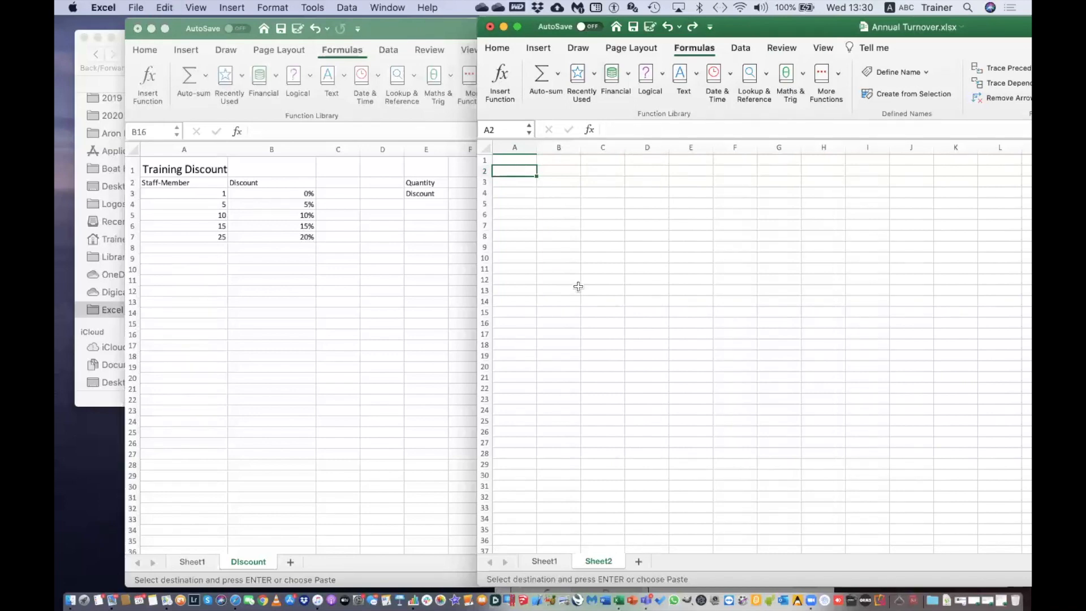
# Paste the copied total into A2 of Sheet2 as a link and widen column A to fit the amount.
pyautogui.rightClick(516, 173)
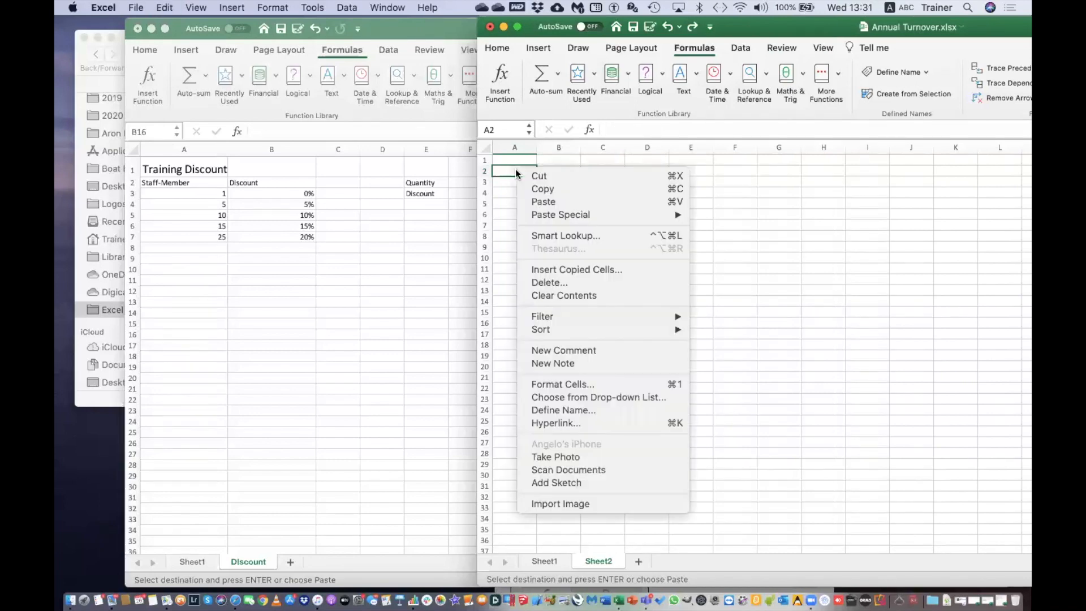
pyautogui.moveTo(539, 214)
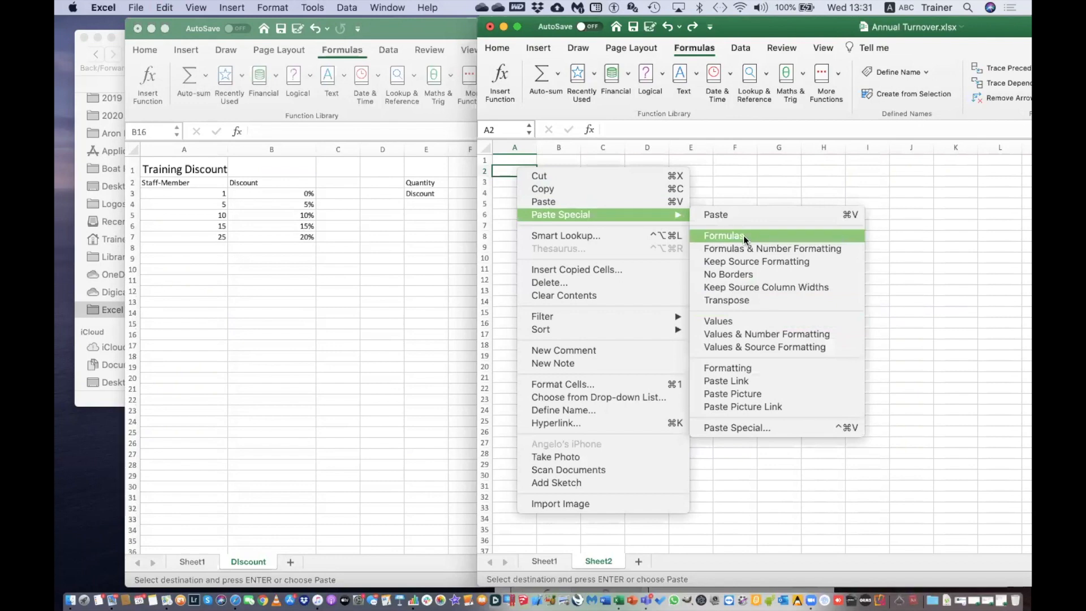
pyautogui.click(739, 382)
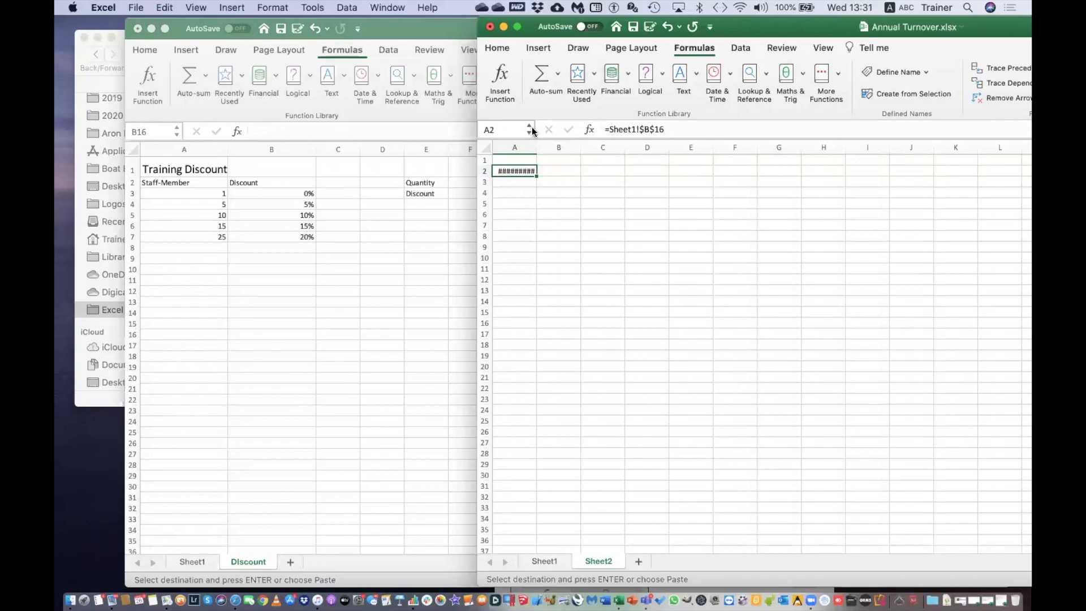
pyautogui.moveTo(536, 147); pyautogui.dragTo(568, 147)
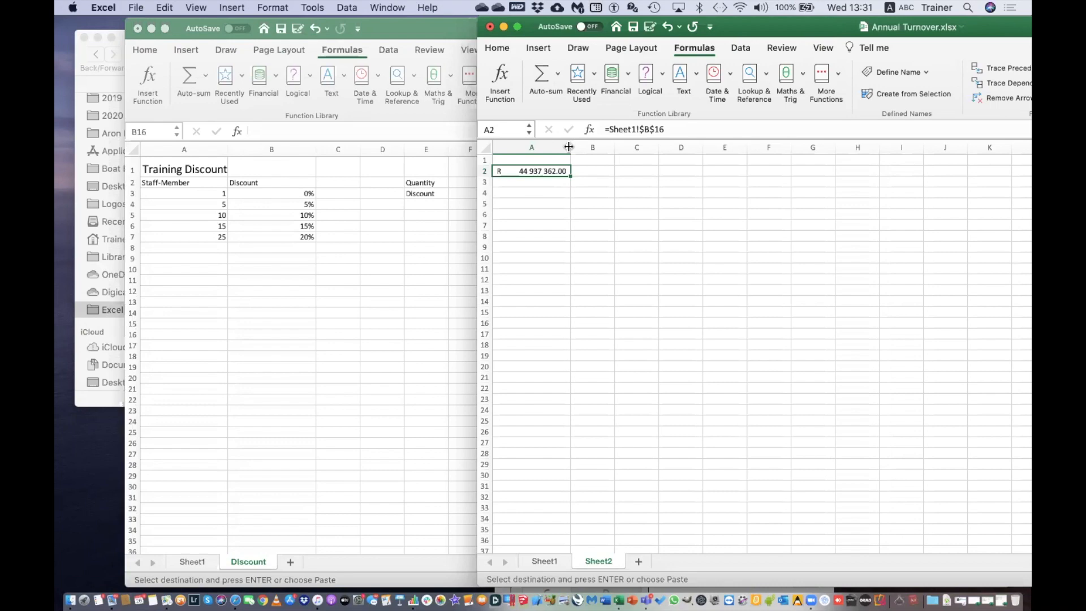
# Clear A2 on Sheet2 and enter the formula =Sheet1!B16 by referencing the Cape Town total on Sheet1.
pyautogui.press('Delete')
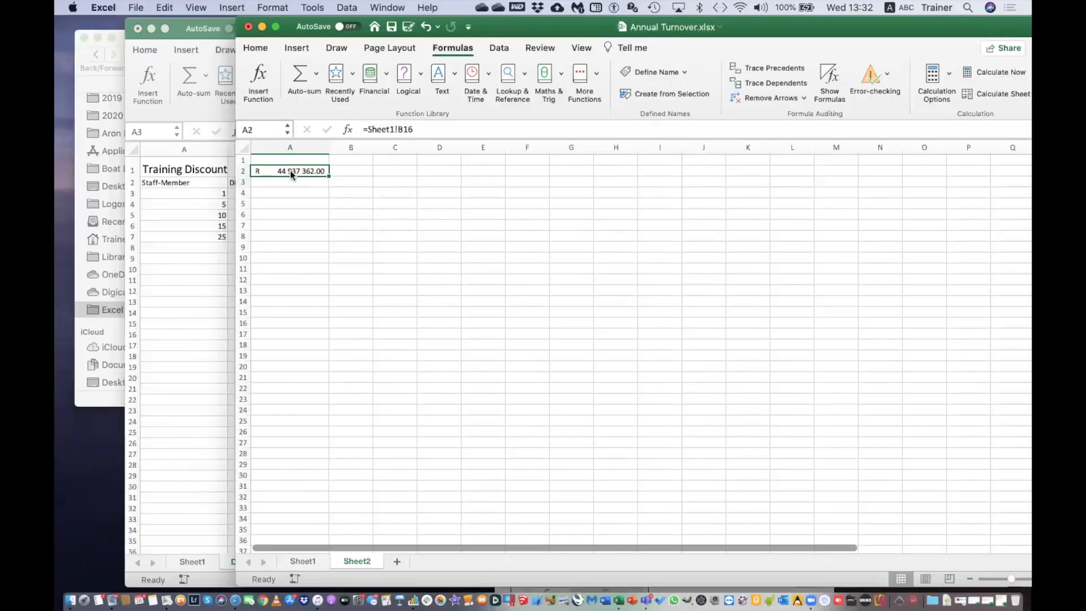
pyautogui.press('Delete')
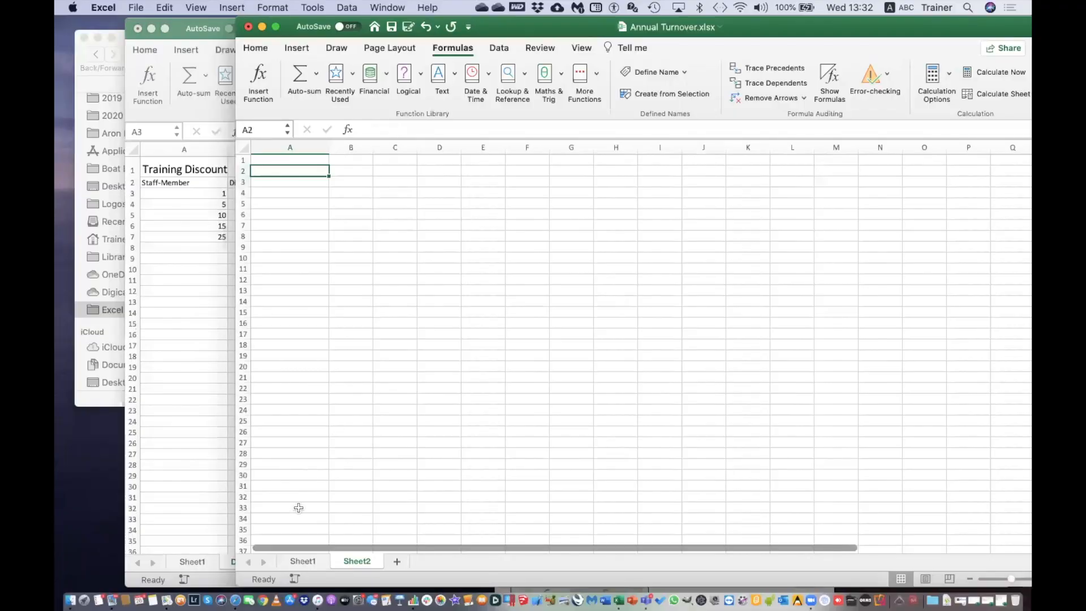
pyautogui.click(295, 558)
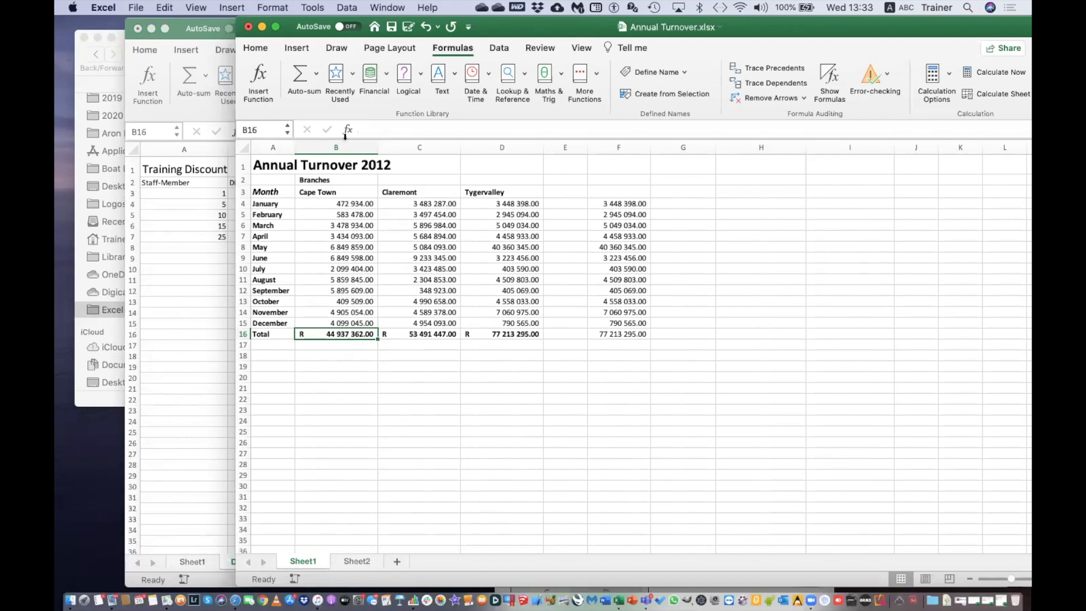
pyautogui.click(356, 562)
pyautogui.write('=')
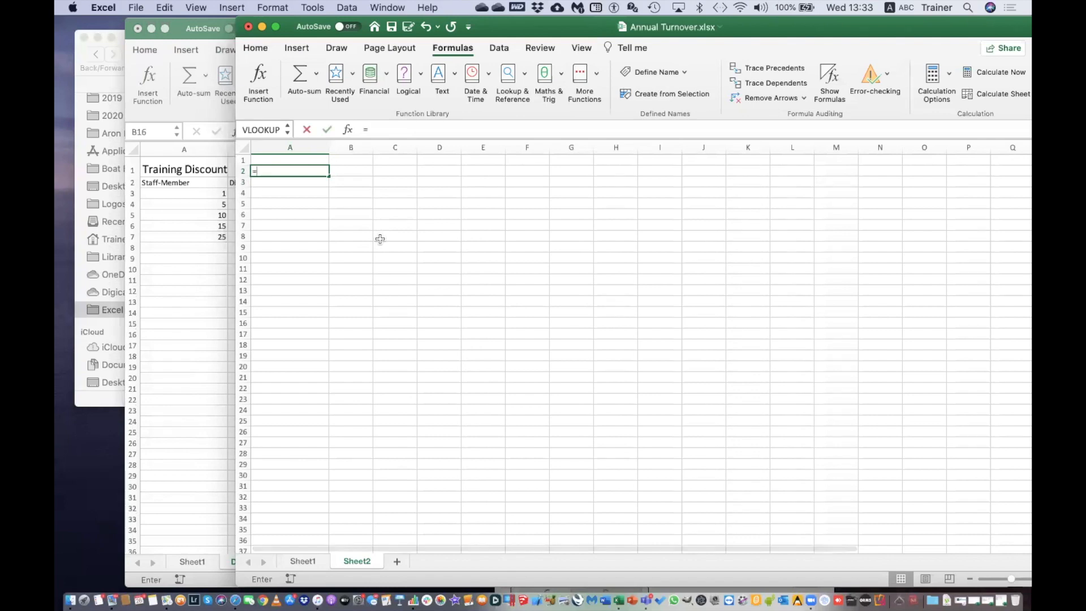
pyautogui.click(303, 560)
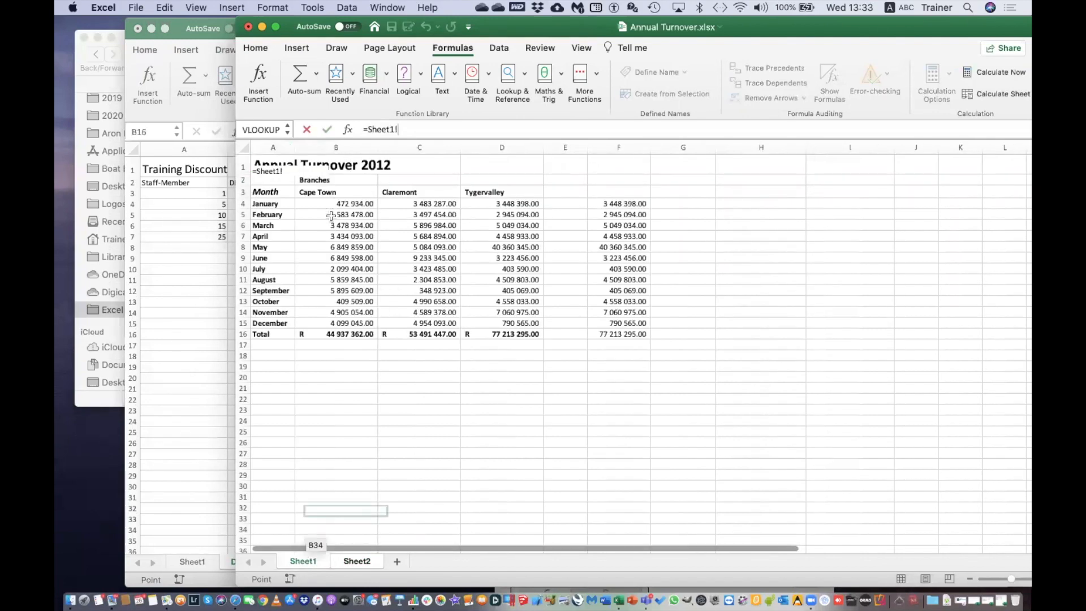
pyautogui.click(324, 337)
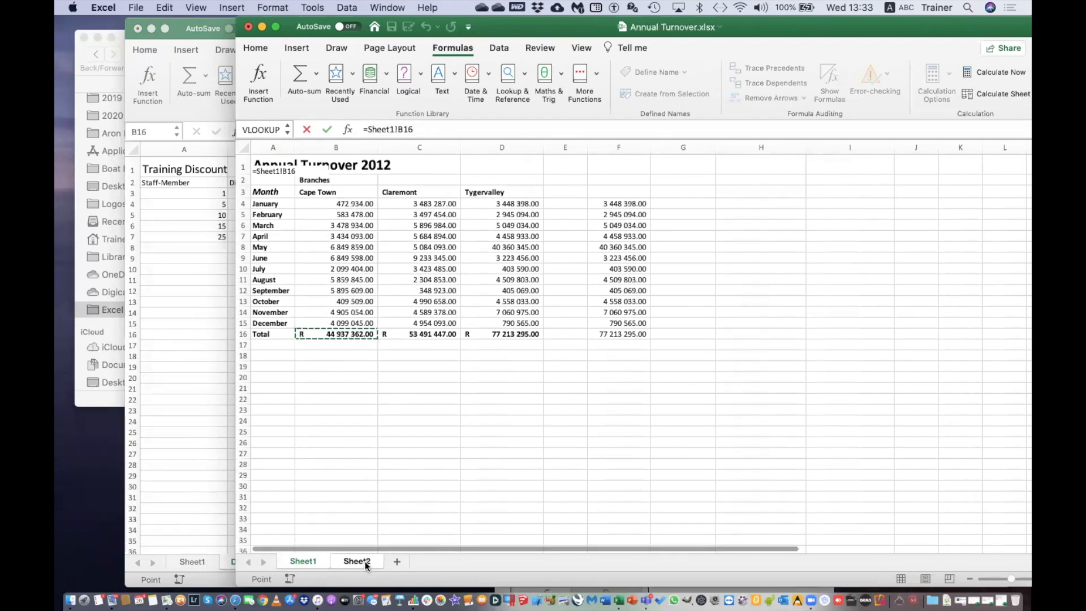
pyautogui.press('Return')
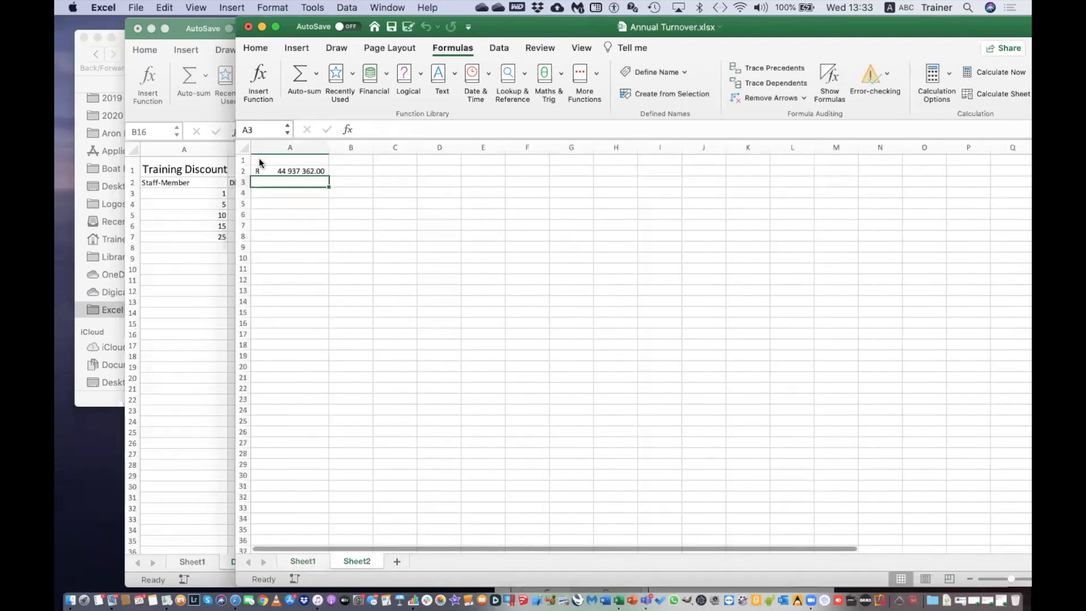
pyautogui.click(293, 168)
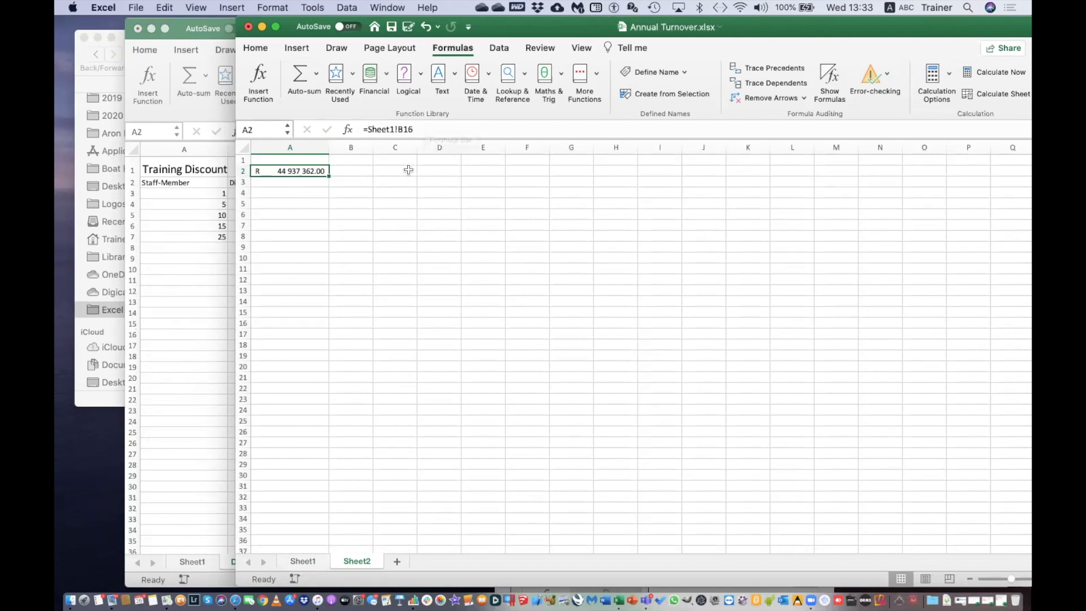
# Widen column C on Sheet2 and paste Sheet1's B16 total into C2 as values and number formatting only.
pyautogui.moveTo(418, 147); pyautogui.dragTo(478, 148)
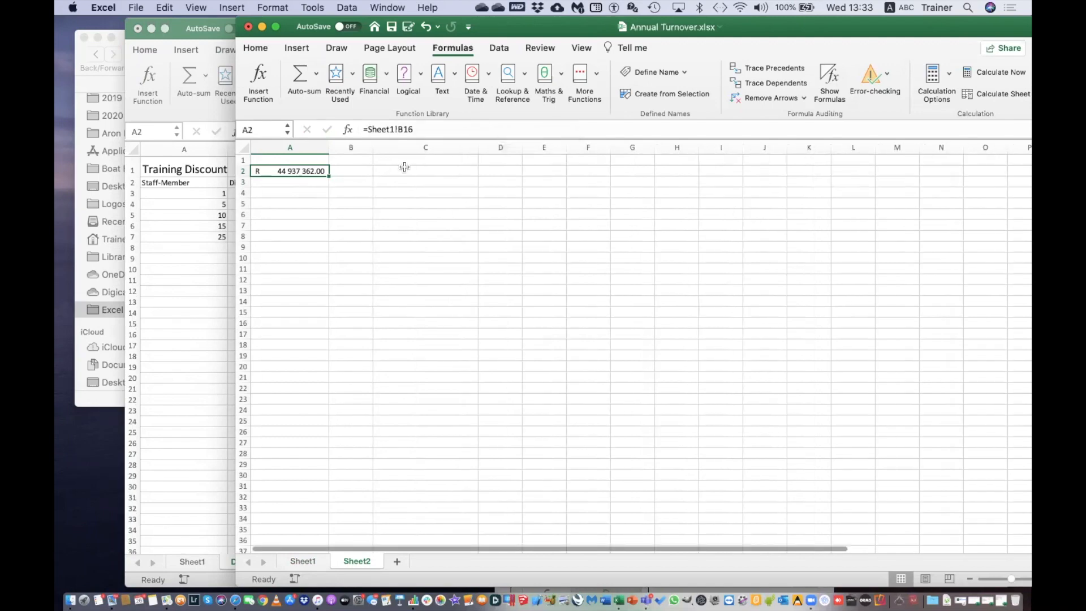
pyautogui.click(402, 169)
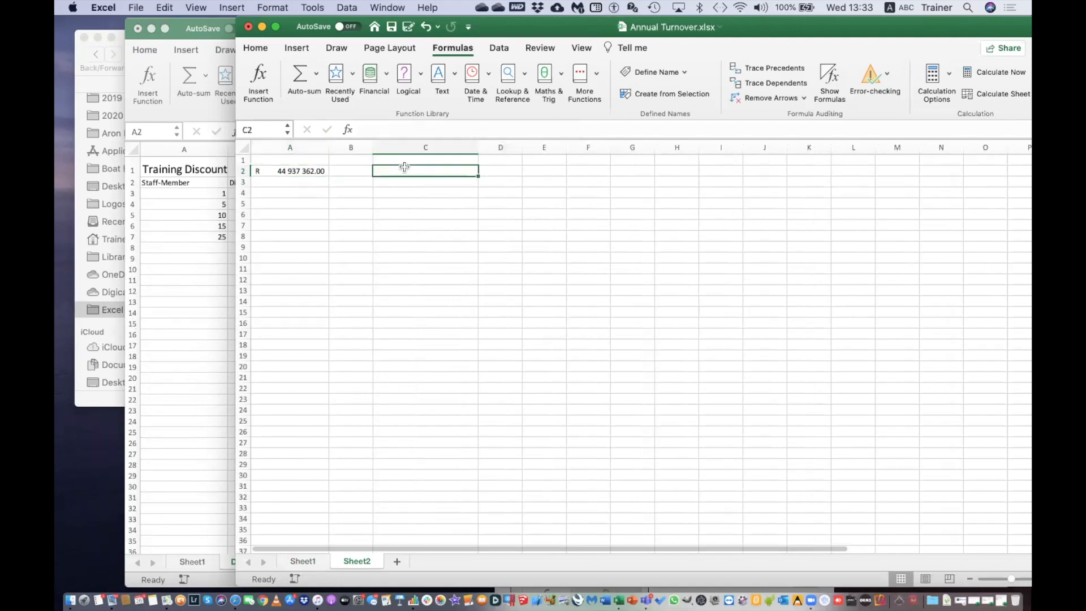
pyautogui.click(303, 562)
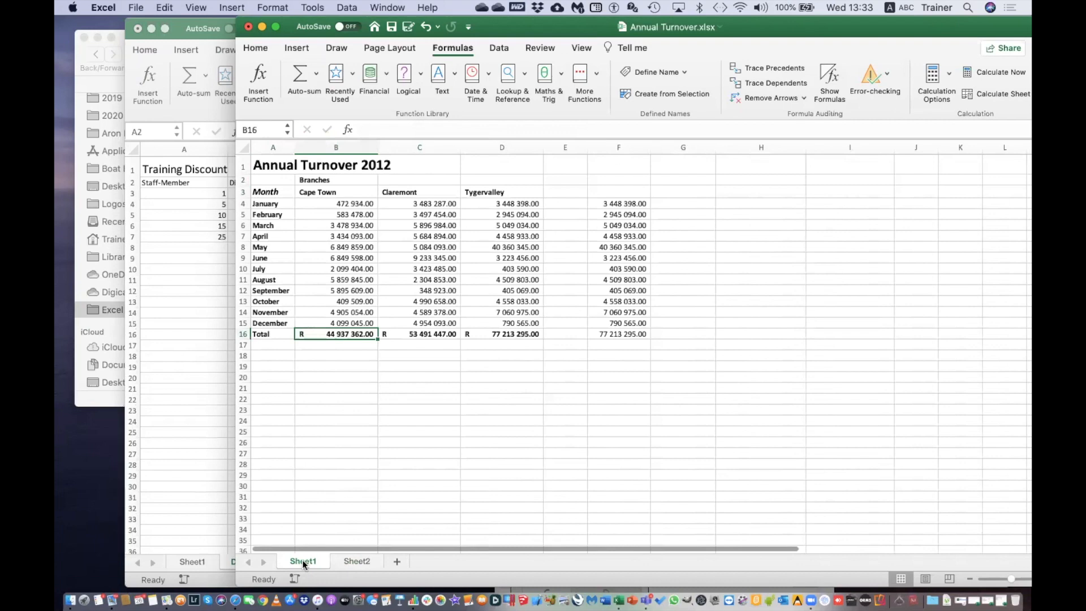
pyautogui.rightClick(338, 334)
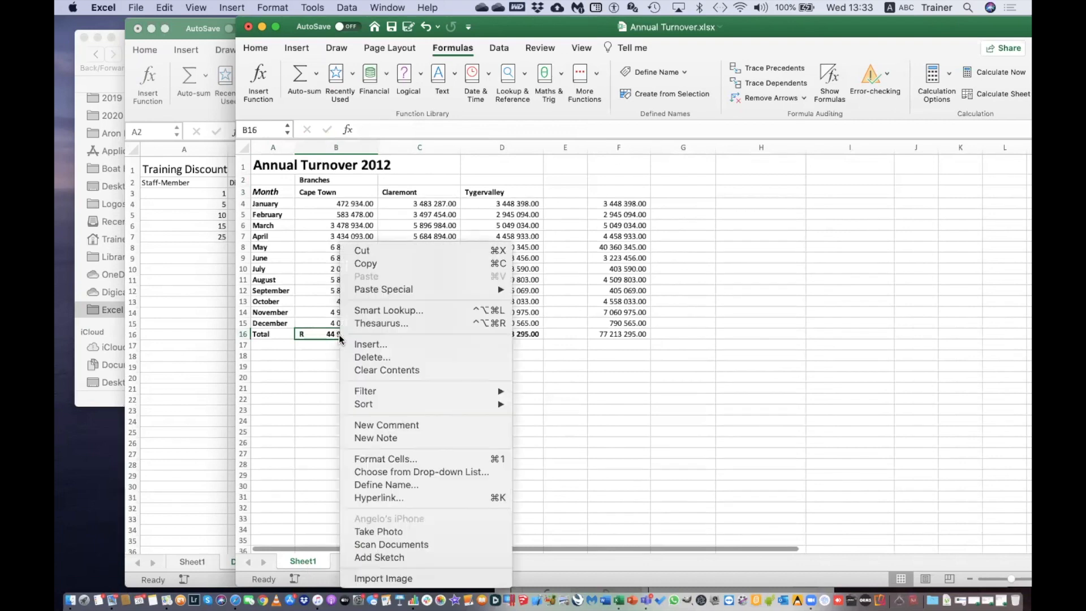
pyautogui.click(385, 263)
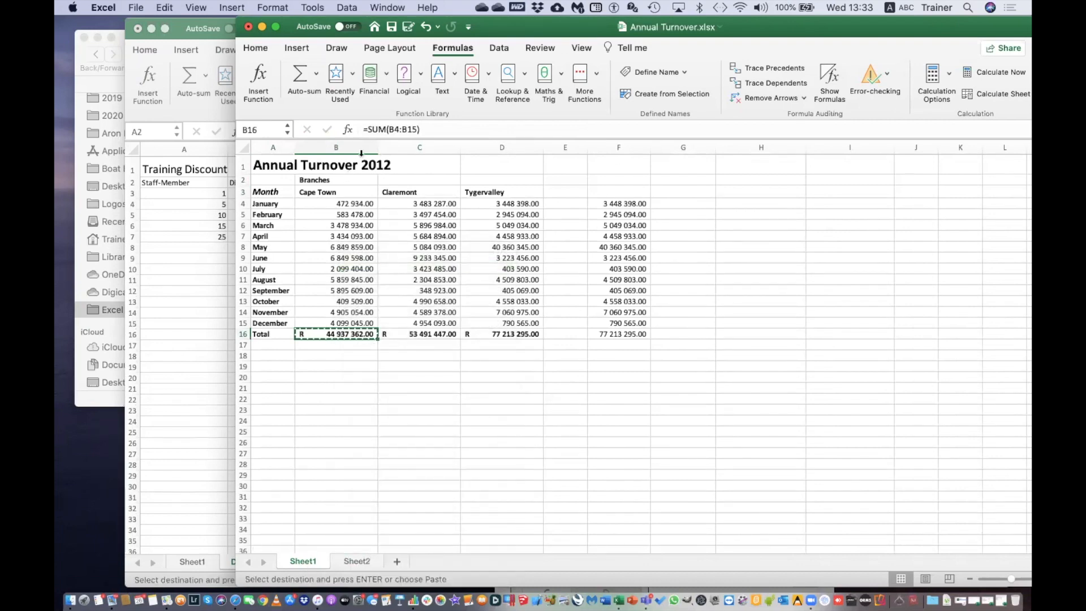
pyautogui.click(357, 561)
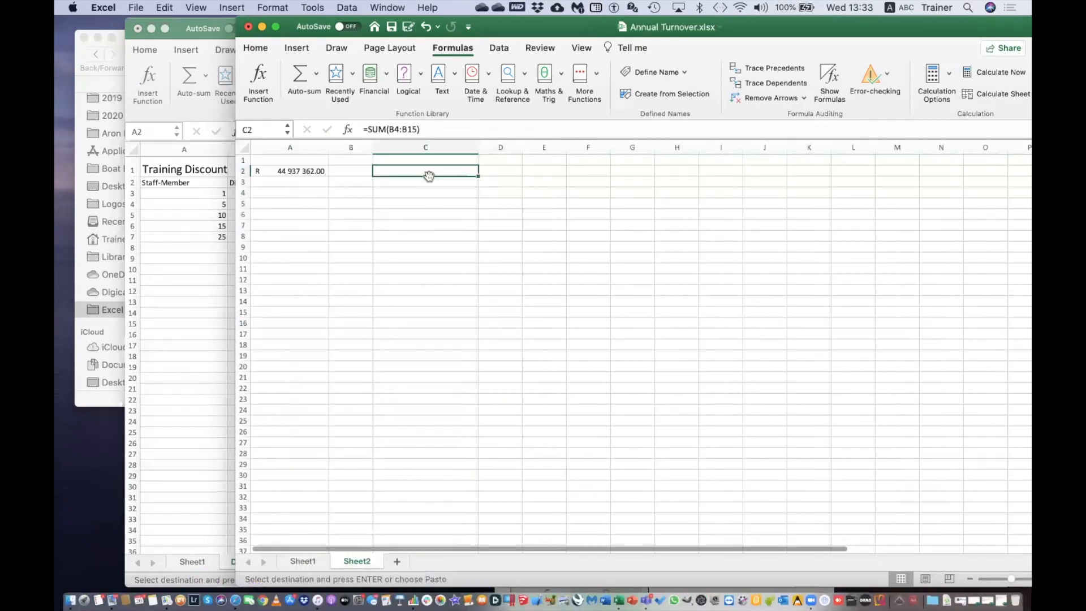
pyautogui.rightClick(428, 176)
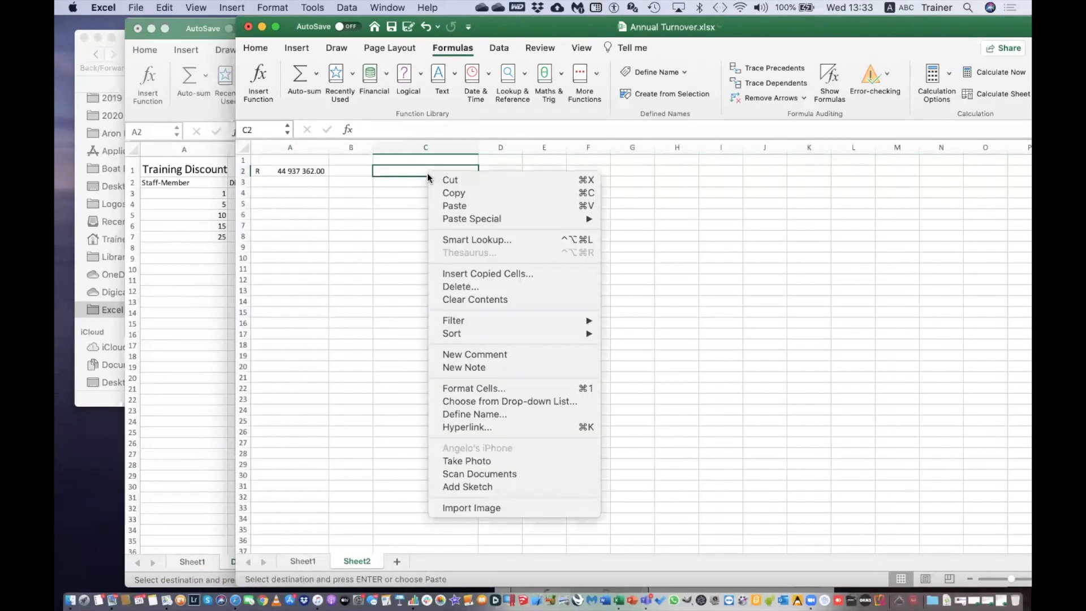
pyautogui.moveTo(467, 217)
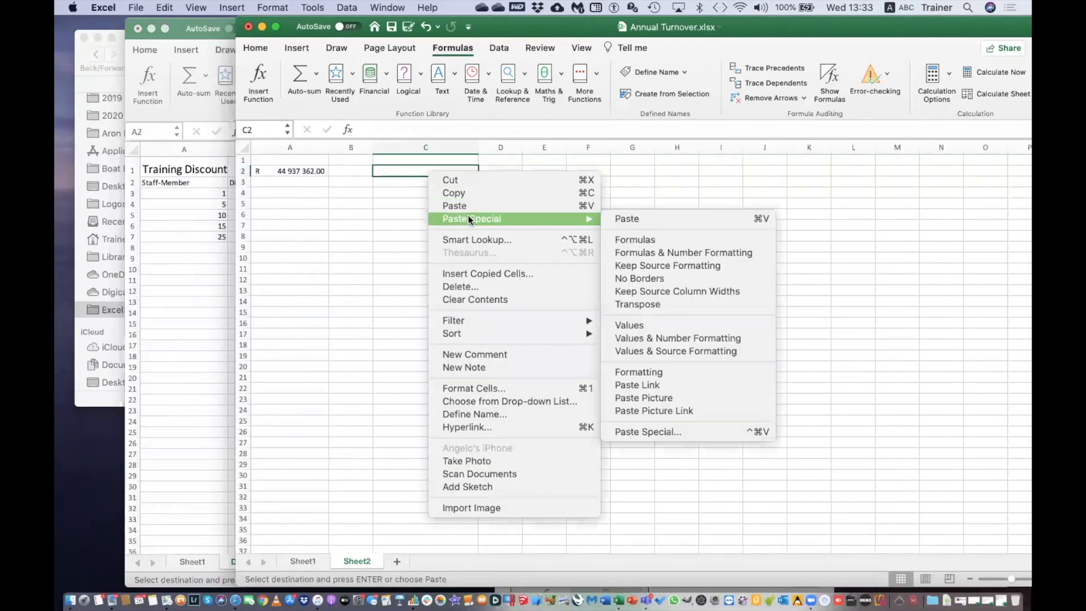
pyautogui.click(709, 338)
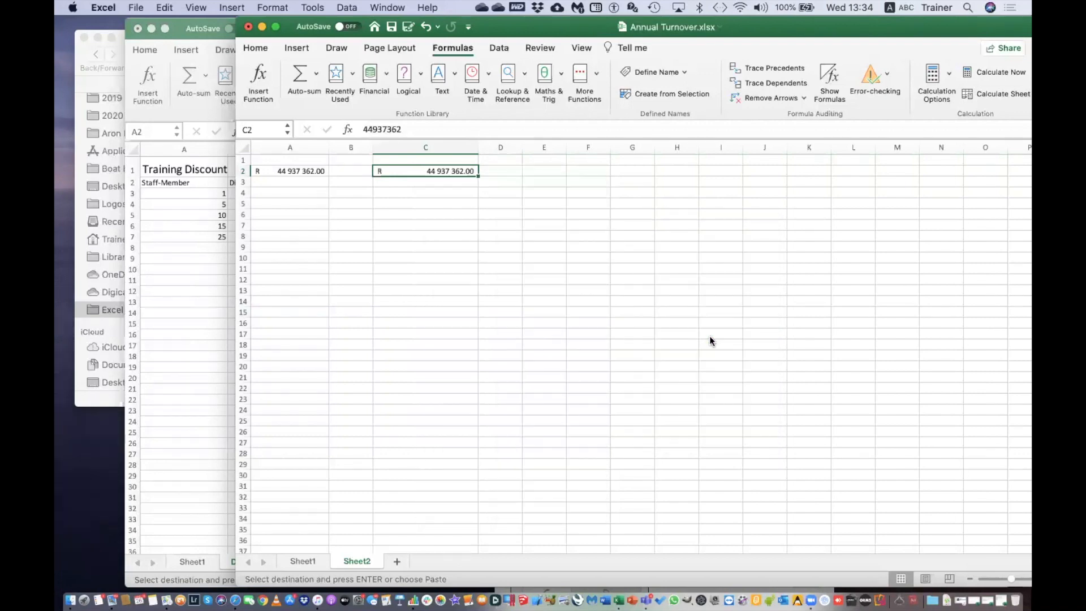
# Compare the contents of C2 and A2 on Sheet2, opening the formula in A2 for editing.
pyautogui.click(473, 259)
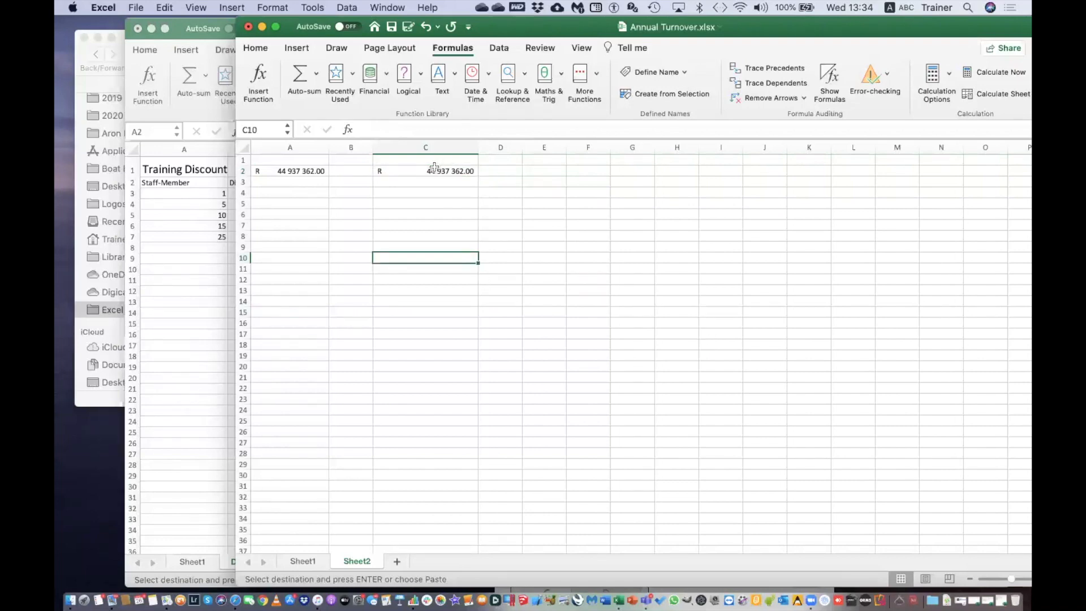
pyautogui.click(434, 167)
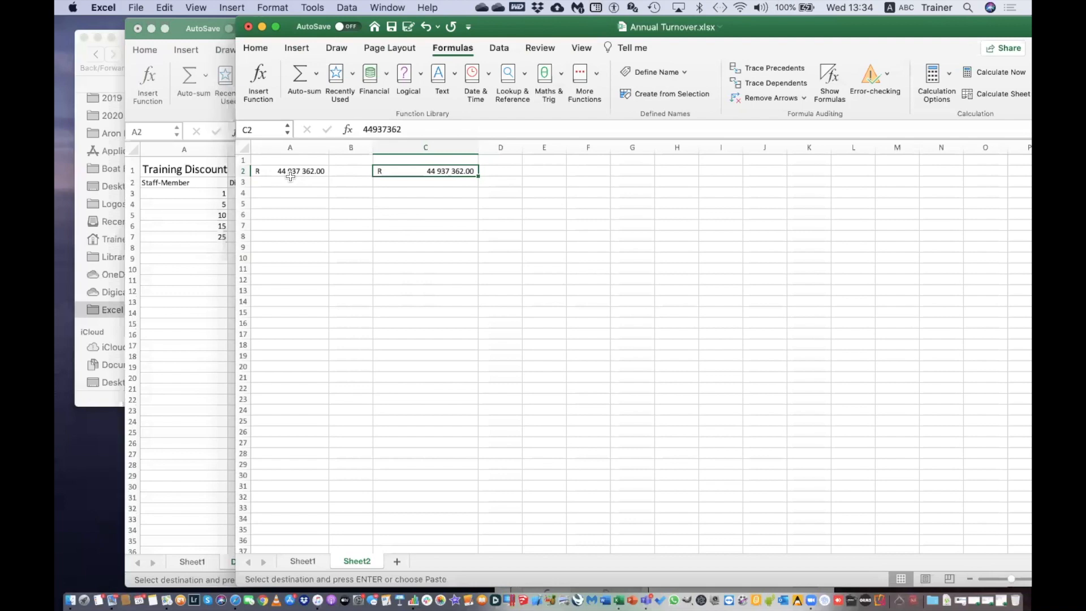
pyautogui.click(311, 172)
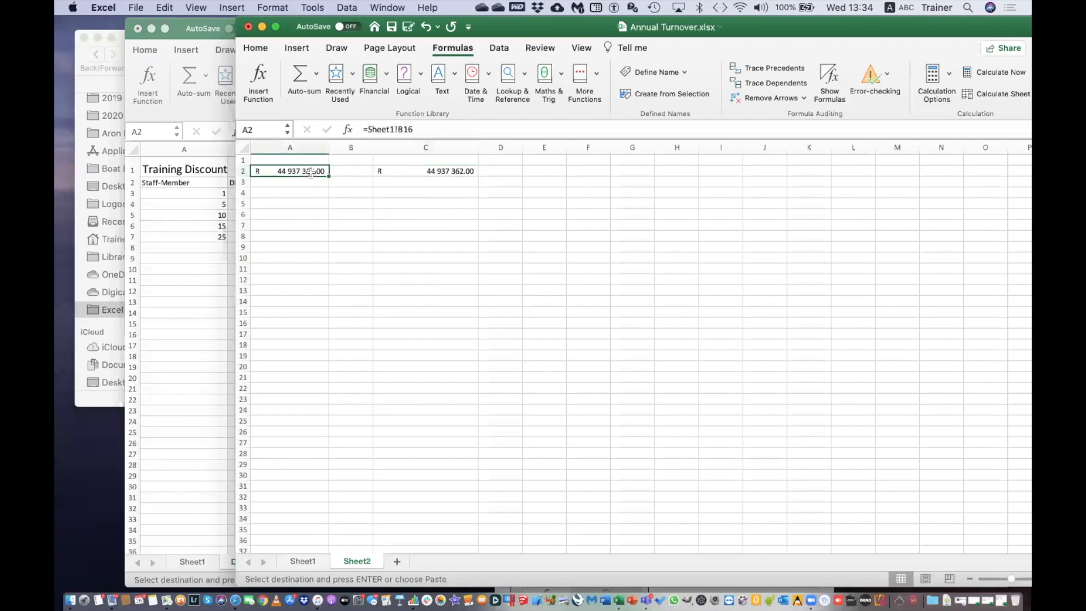
pyautogui.click(398, 129)
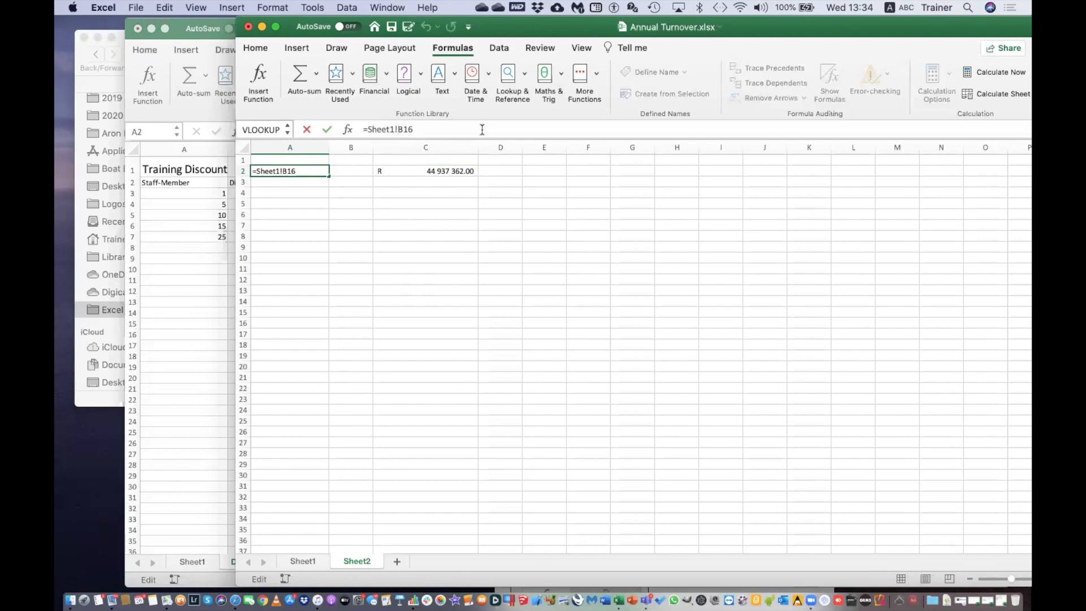
pyautogui.hotkey('ctrl', 'Up')
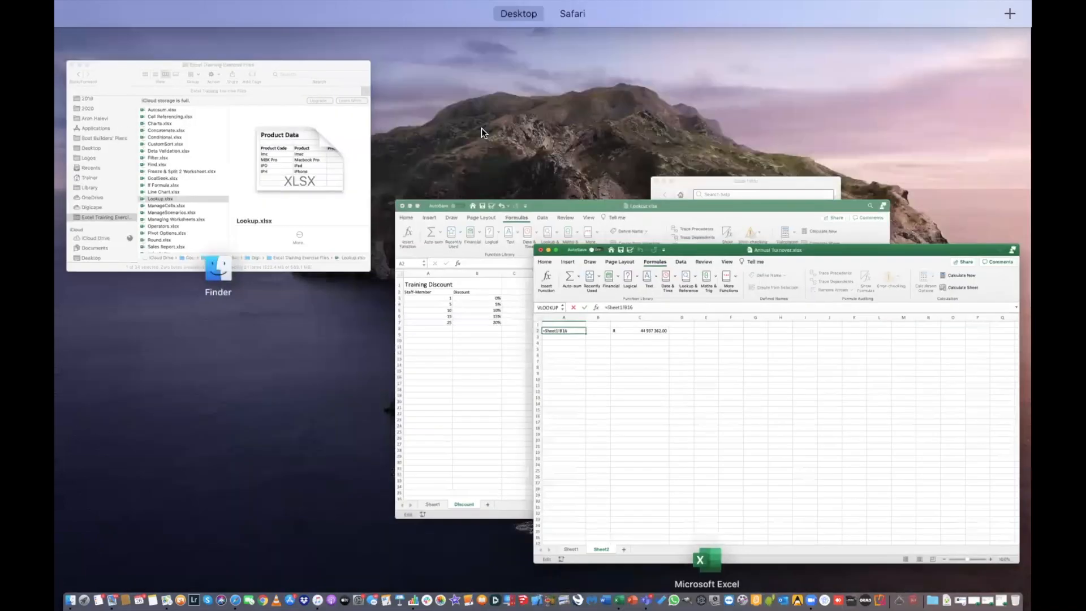
pyautogui.click(558, 293)
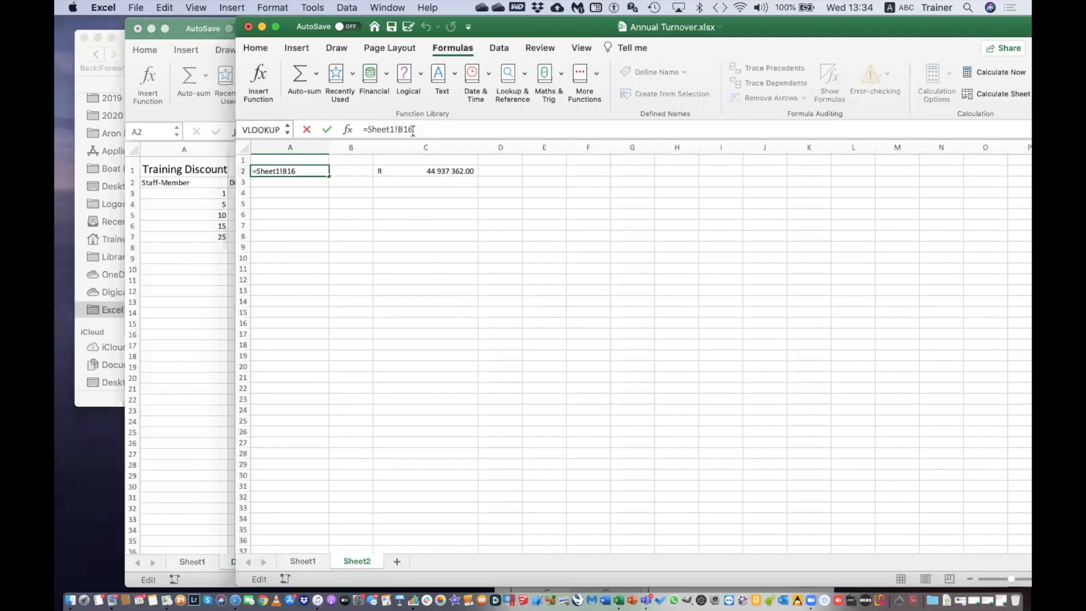